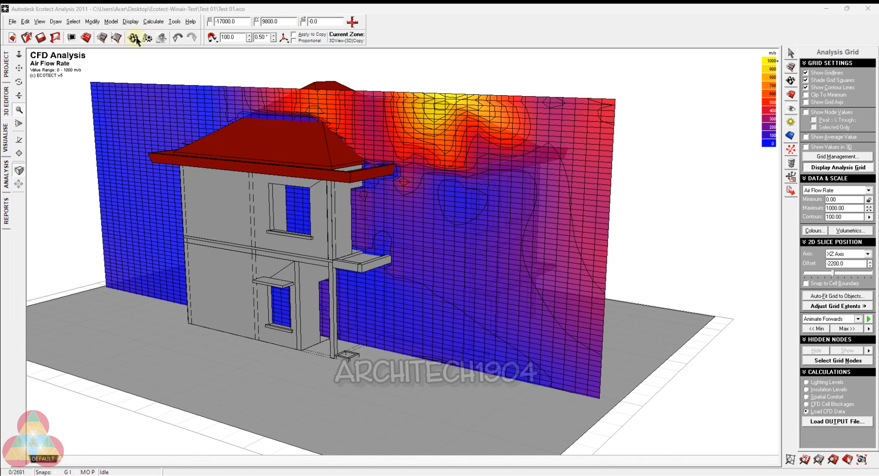
# Move the XZ analysis slice back and forth through the house to examine the air flow rate at different offsets.
pyautogui.click(28, 9)
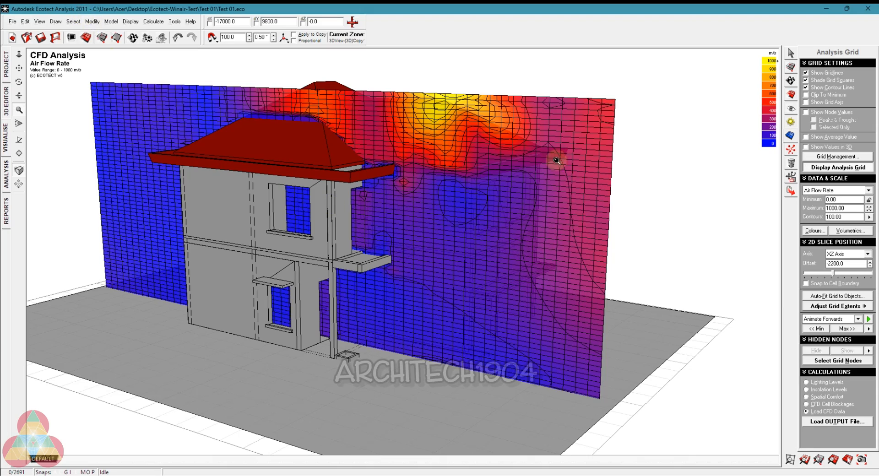
pyautogui.scroll(19, 457, 245)
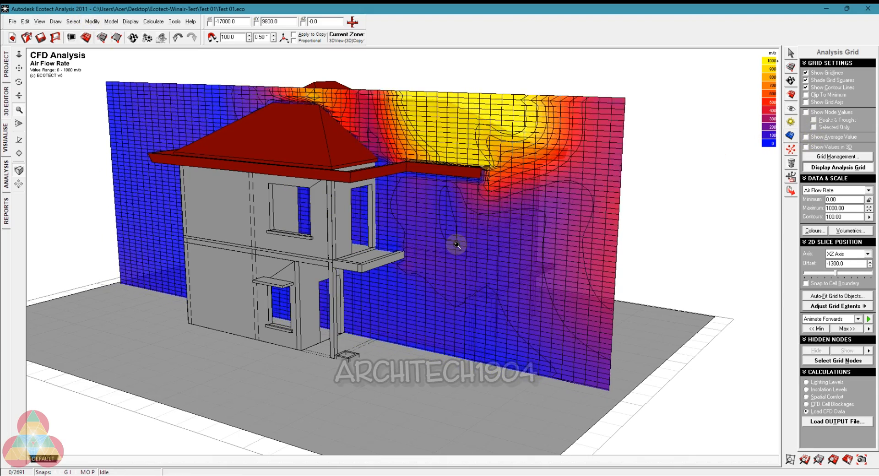
pyautogui.scroll(-20, 457, 245)
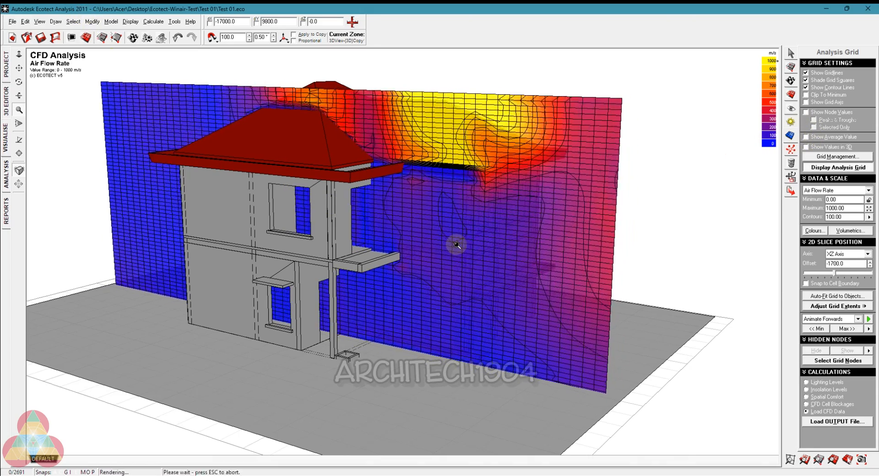
pyautogui.scroll(1, 457, 245)
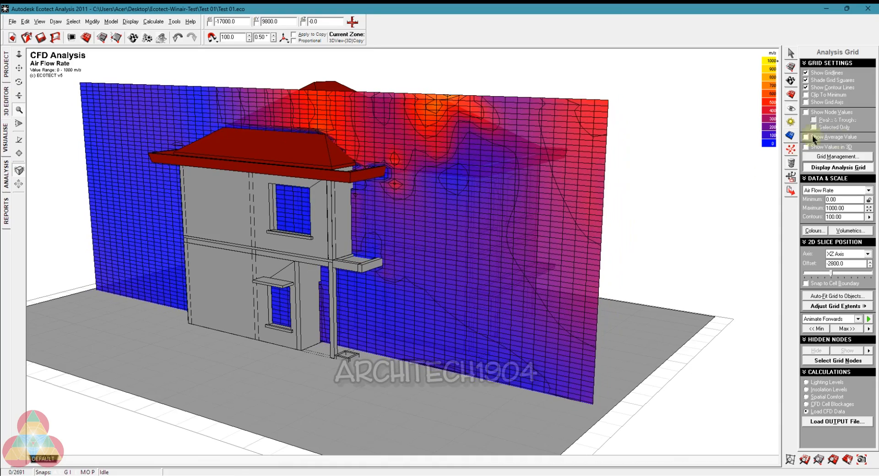
# Display the CFD results on the slice as Flow Vector and view them around the house.
pyautogui.click(827, 191)
pyautogui.click(817, 222)
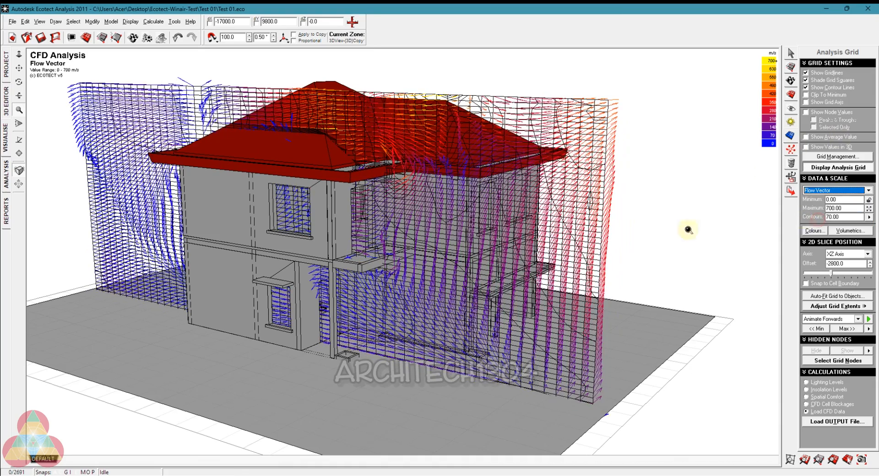
pyautogui.moveTo(436, 249); pyautogui.dragTo(453, 249, button='middle')
pyautogui.moveTo(453, 249); pyautogui.dragTo(404, 259, button='right')
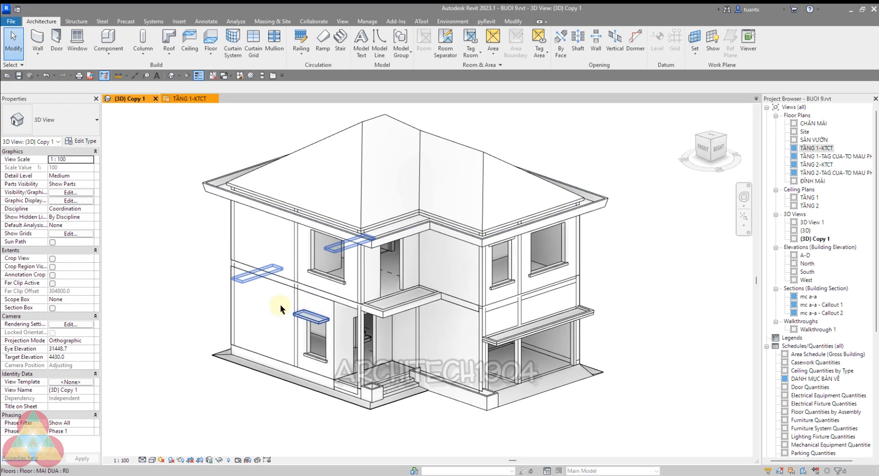
# Switch to Revit and examine the two-storey house in the (3D) Copy 1 view, including its walls, windows and canopies.
pyautogui.moveTo(229, 295); pyautogui.dragTo(194, 283, button='middle')
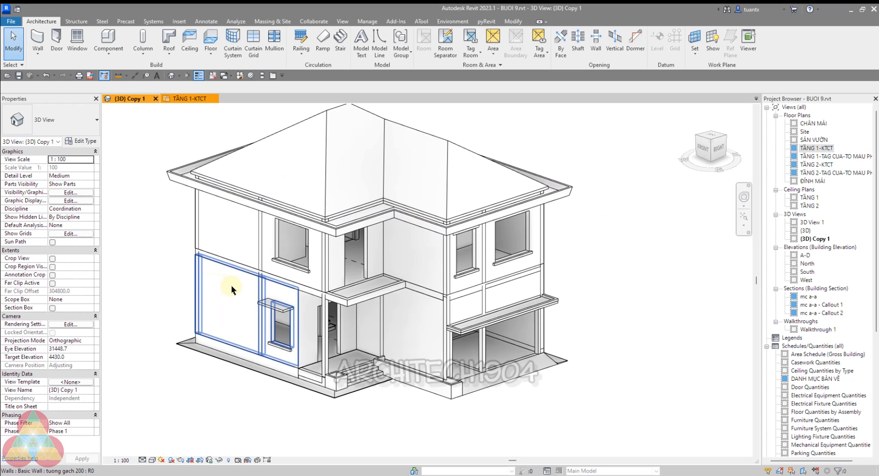
pyautogui.scroll(1, 232, 291)
pyautogui.scroll(1, 427, 263)
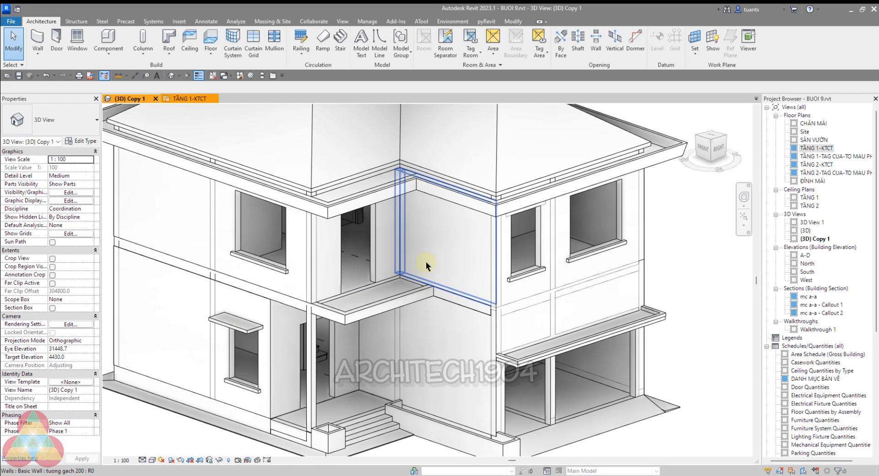
pyautogui.scroll(1, 387, 251)
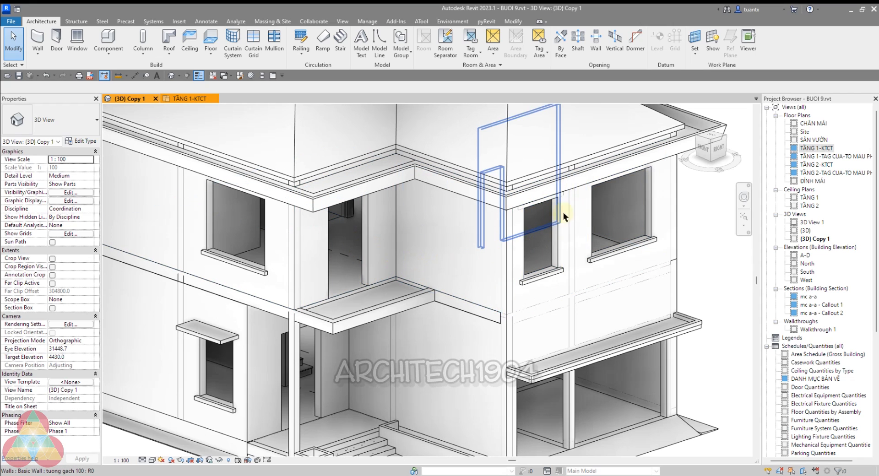
pyautogui.scroll(-1, 593, 214)
pyautogui.scroll(-1, 572, 213)
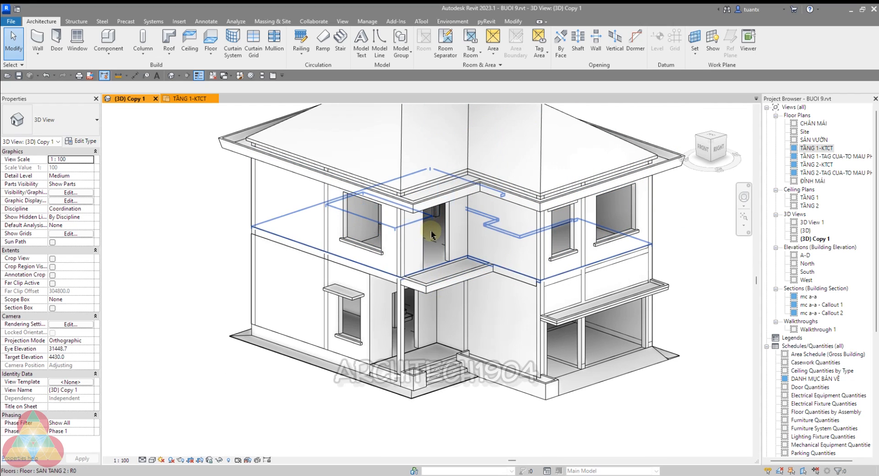
pyautogui.moveTo(375, 284); pyautogui.dragTo(375, 325, button='middle')
pyautogui.scroll(-2, 374, 321)
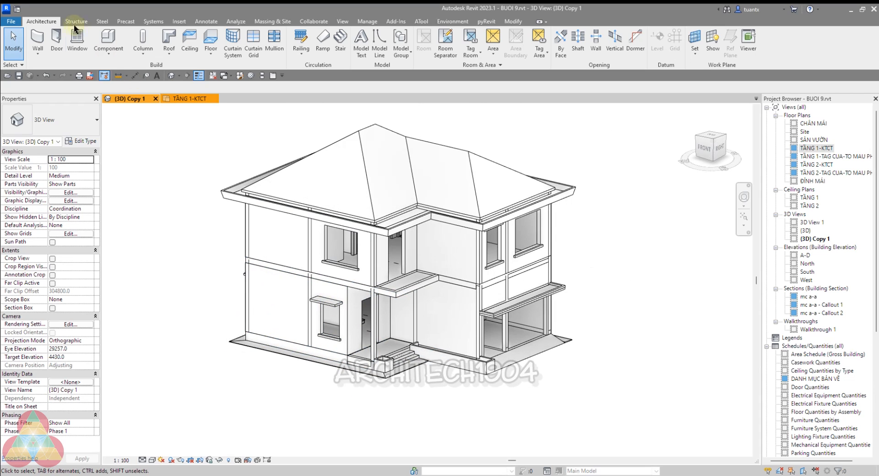
# Open the DXF export settings for the current 3D view, choosing not to save the project and to set reminder intervals.
pyautogui.click(7, 21)
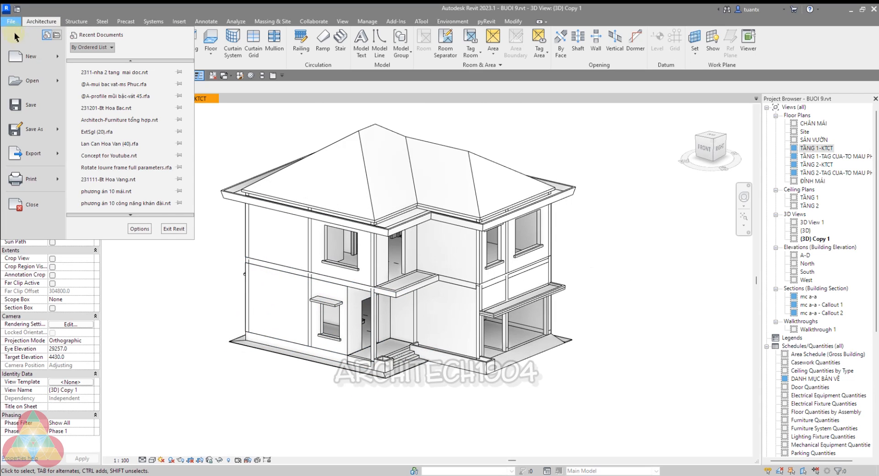
pyautogui.click(44, 151)
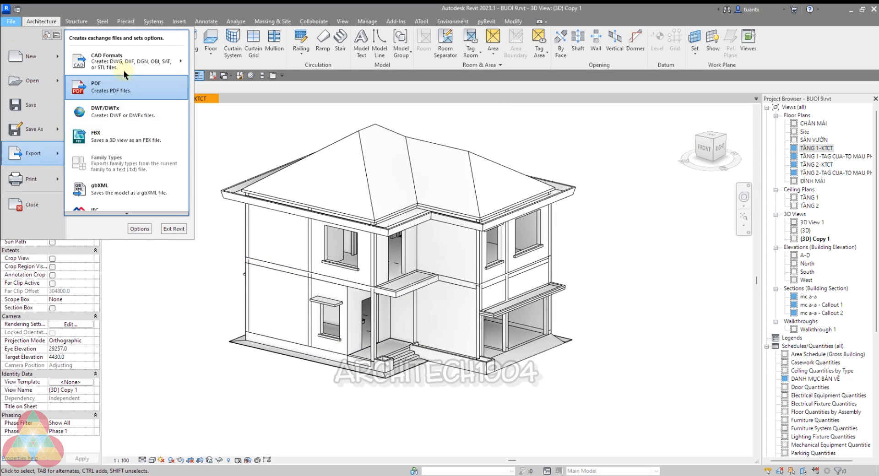
pyautogui.moveTo(126, 69)
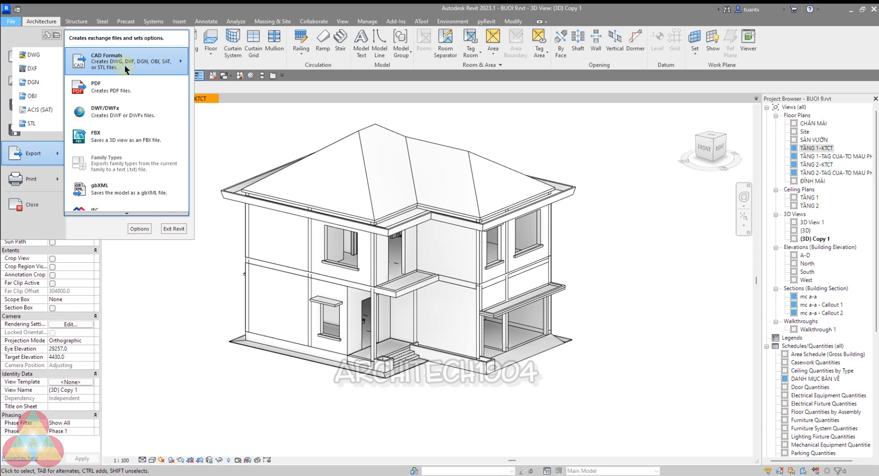
pyautogui.click(38, 69)
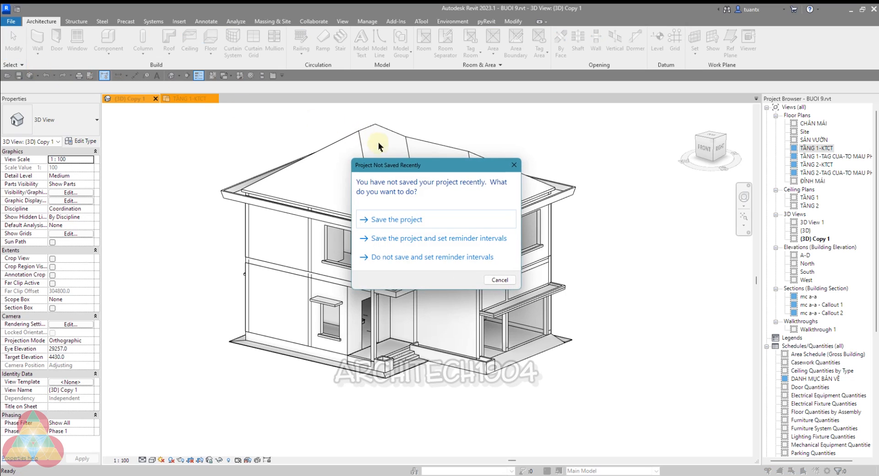
pyautogui.click(381, 257)
pyautogui.click(449, 99)
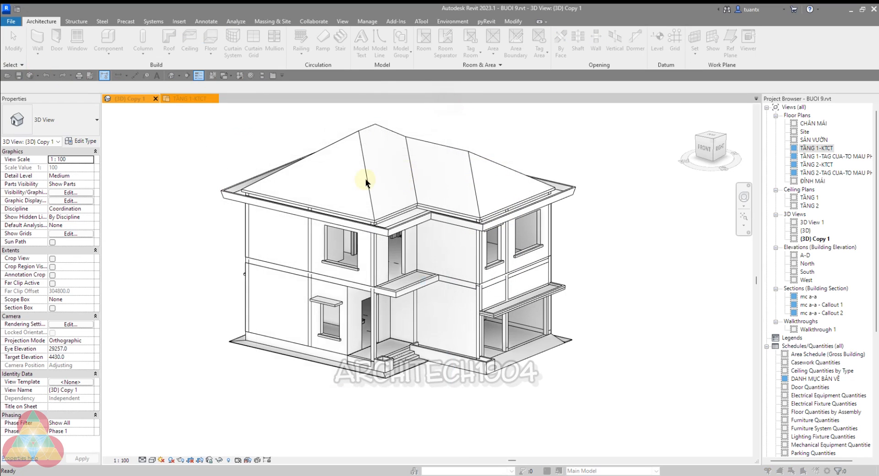
pyautogui.moveTo(426, 88); pyautogui.dragTo(298, 81)
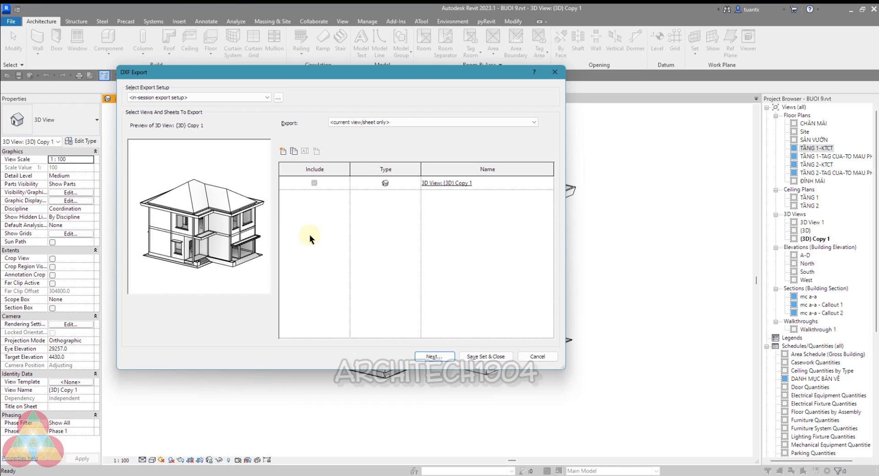
pyautogui.hotkey('ctrl', 'alt', 'd')
pyautogui.moveTo(336, 224)
pyautogui.mouseDown()
pyautogui.moveTo(316, 227)
pyautogui.moveTo(350, 230)
pyautogui.moveTo(377, 254)
pyautogui.moveTo(369, 273)
pyautogui.moveTo(383, 308)
pyautogui.moveTo(382, 300)
pyautogui.mouseUp()
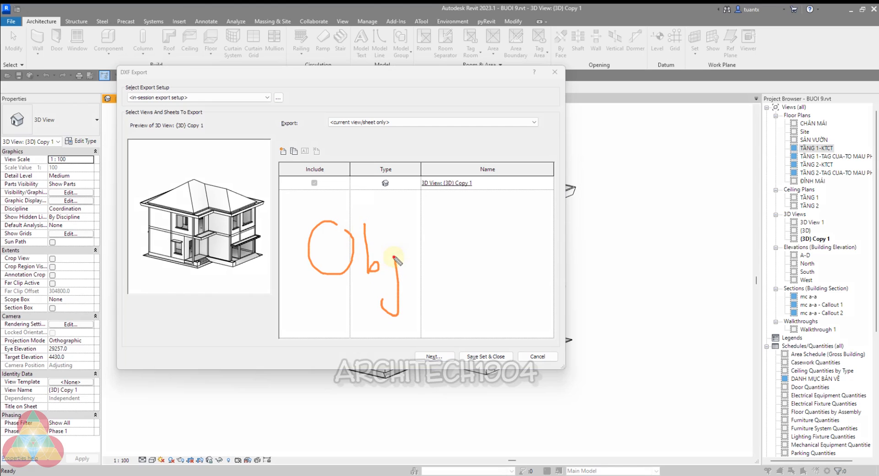
pyautogui.click(394, 255)
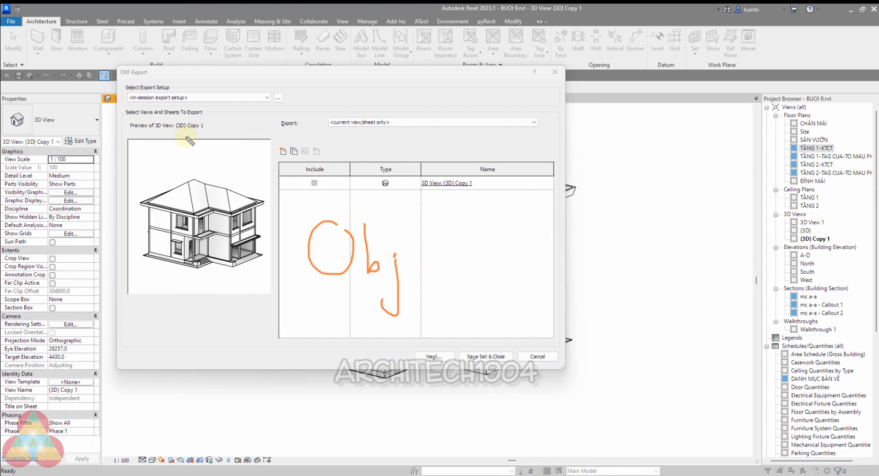
pyautogui.moveTo(305, 294); pyautogui.dragTo(368, 294)
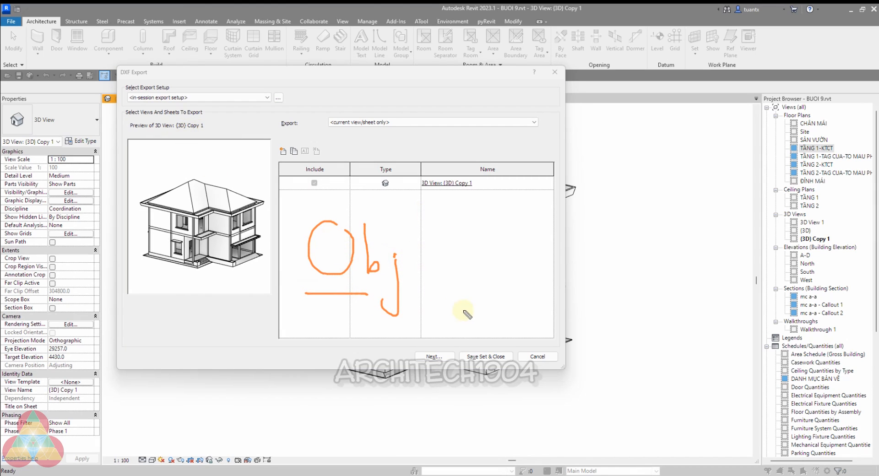
# Switch to Ecotect Analysis and search Windows for "eco" to look up the Ecotect Analysis 2011 app.
pyautogui.click(621, 475)
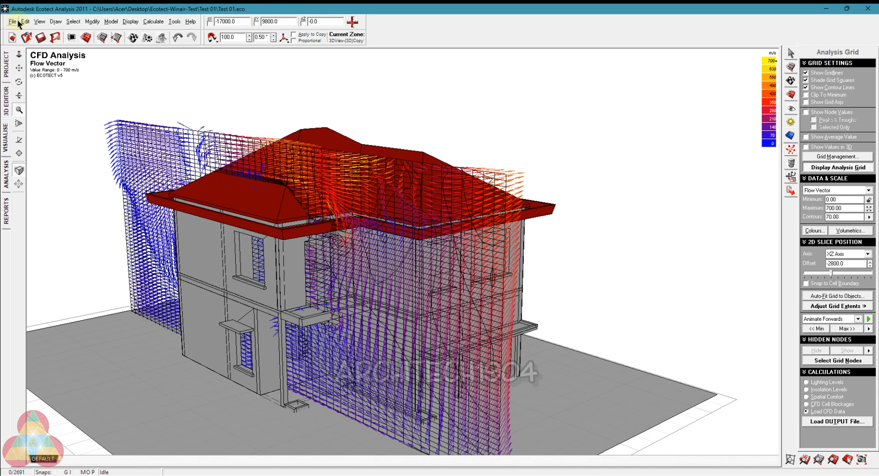
pyautogui.press('super')
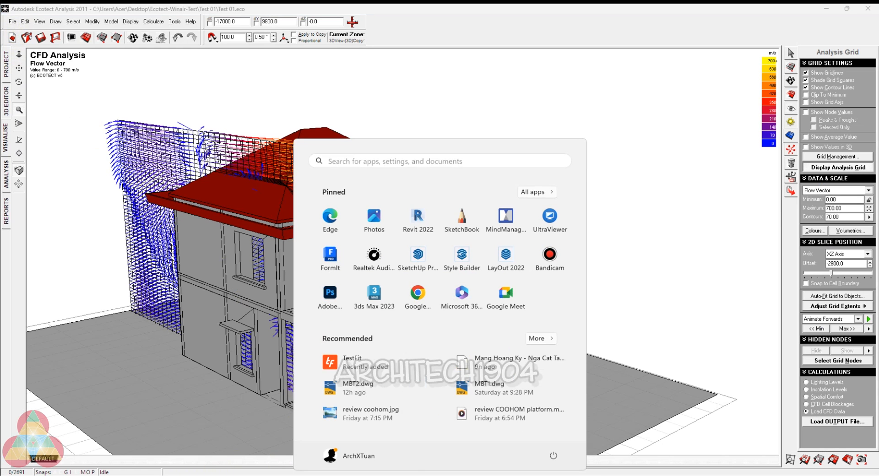
pyautogui.write('eco')
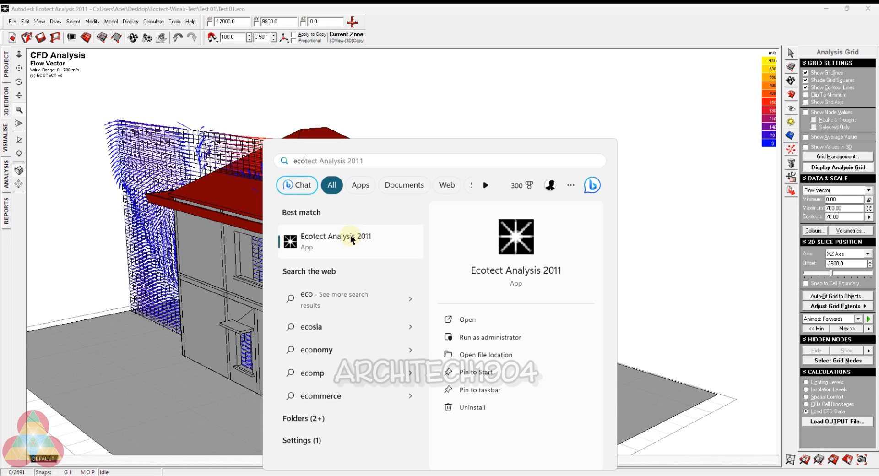
pyautogui.click(426, 16)
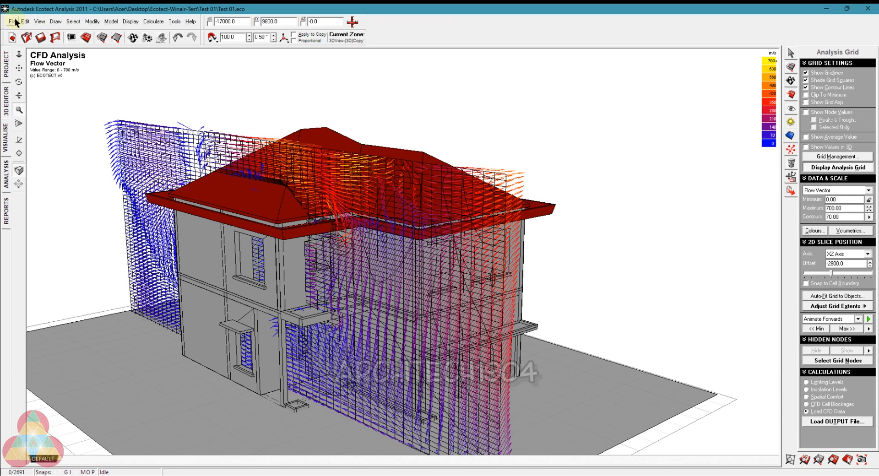
# Start a new empty model without saving changes to the current one.
pyautogui.click(15, 21)
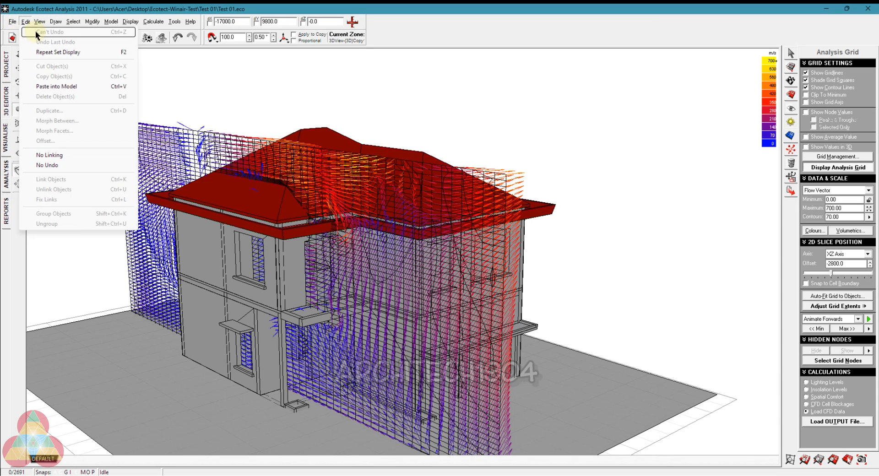
pyautogui.click(20, 32)
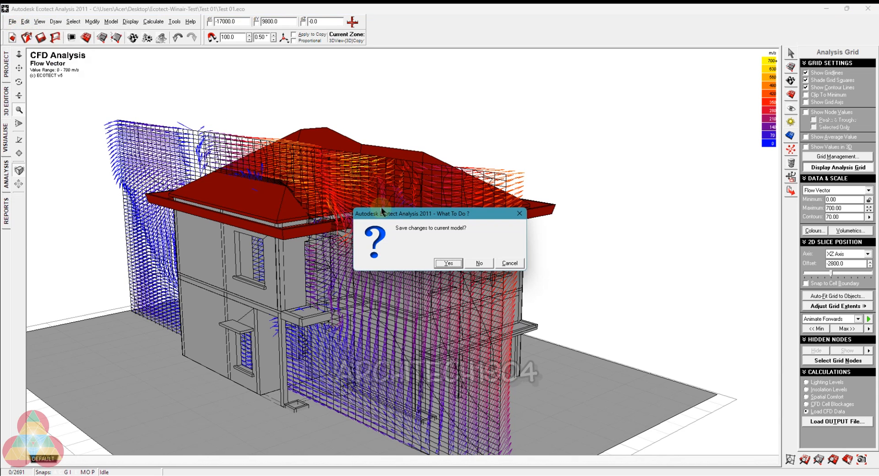
pyautogui.click(479, 264)
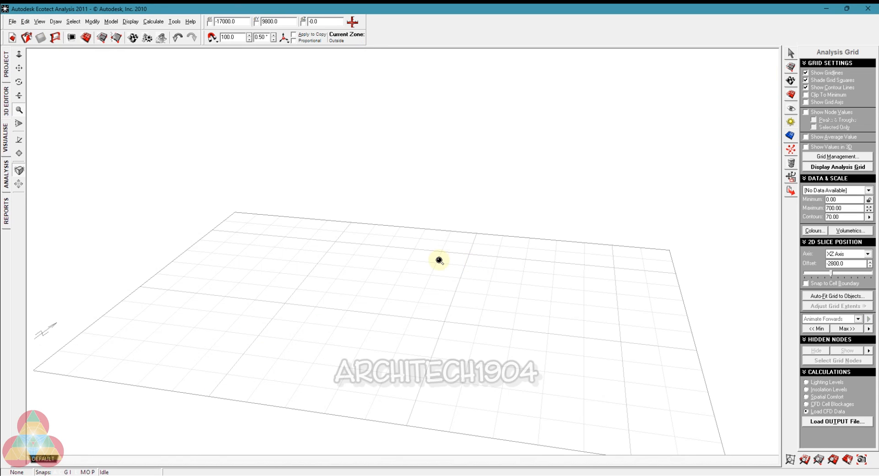
pyautogui.scroll(-2, 439, 260)
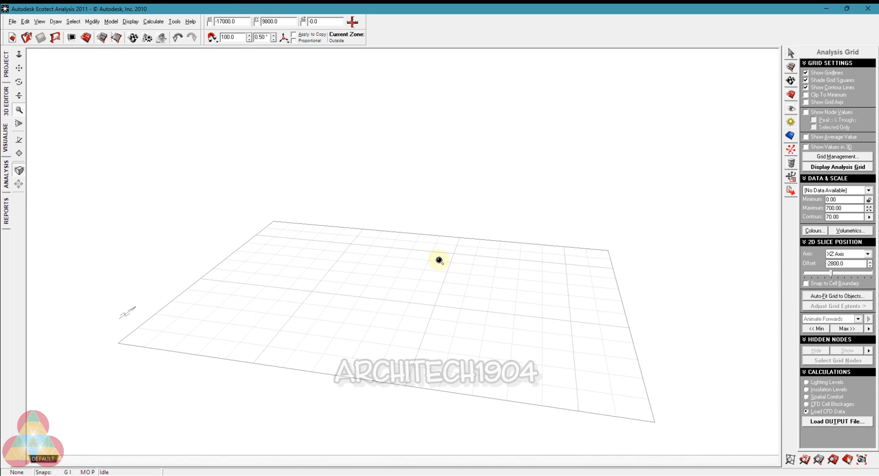
pyautogui.scroll(2, 342, 221)
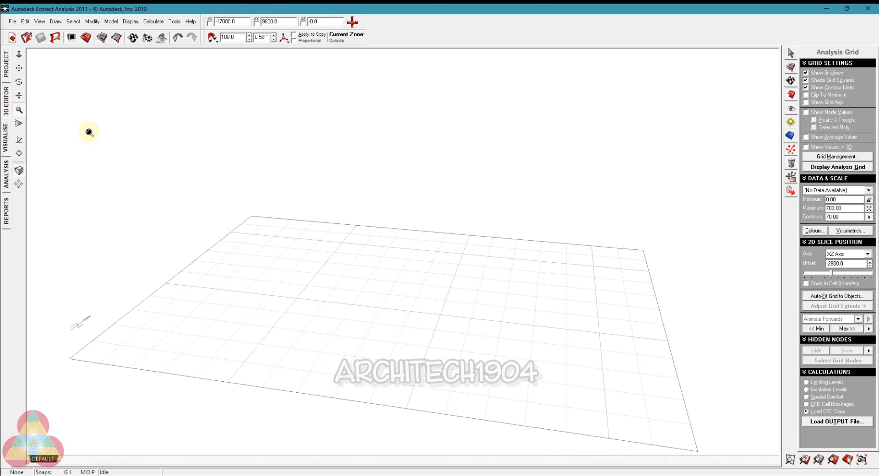
# Compare the 3D Editor and Visualise views of the empty model, returning to the 3D Editor to examine its grid and axes.
pyautogui.click(7, 110)
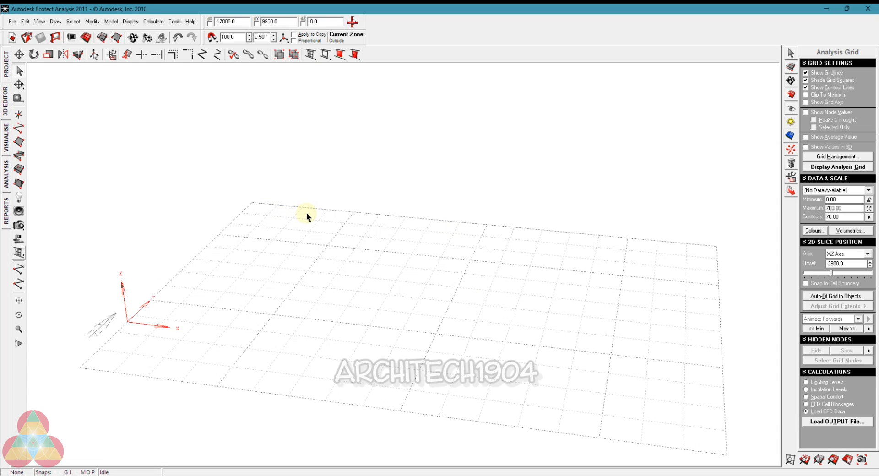
pyautogui.click(6, 138)
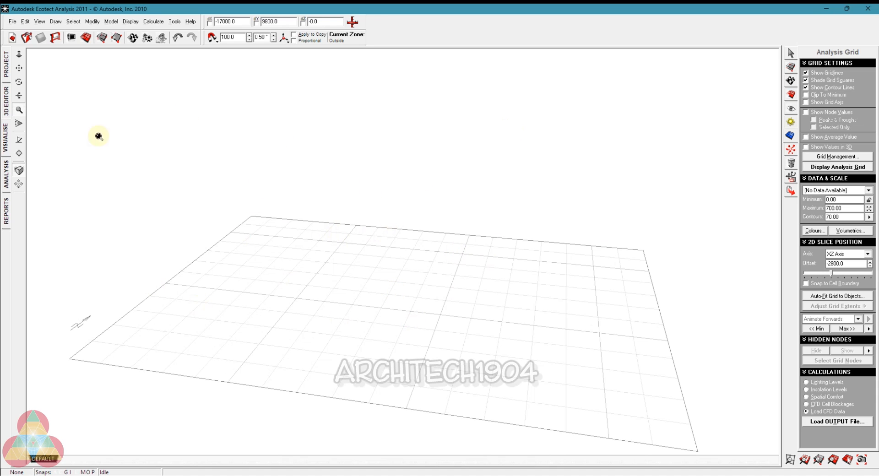
pyautogui.click(6, 104)
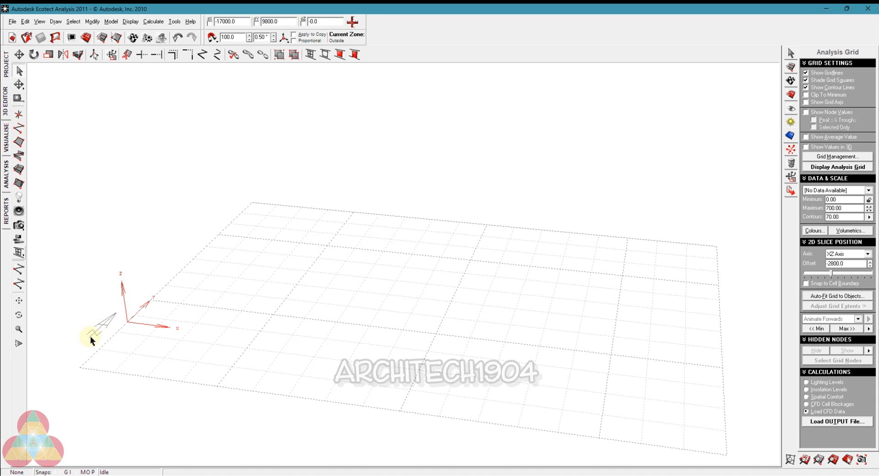
pyautogui.scroll(-3, 243, 285)
pyautogui.scroll(3, 372, 283)
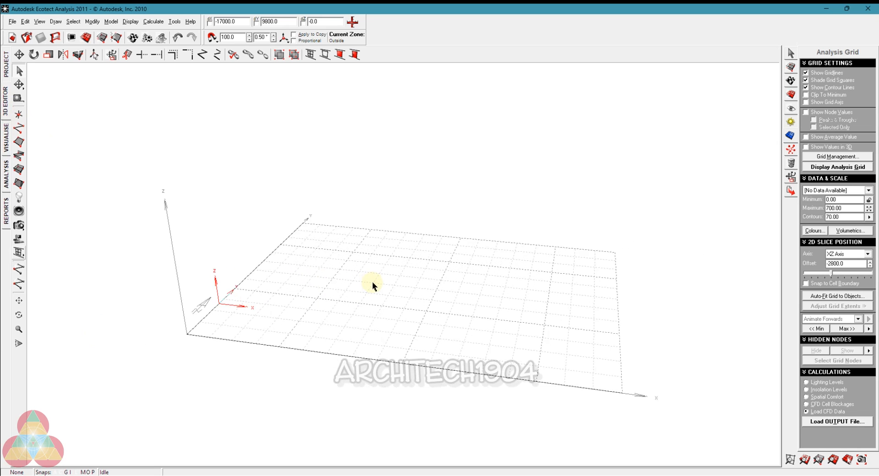
pyautogui.scroll(-3, 373, 283)
pyautogui.scroll(5, 372, 283)
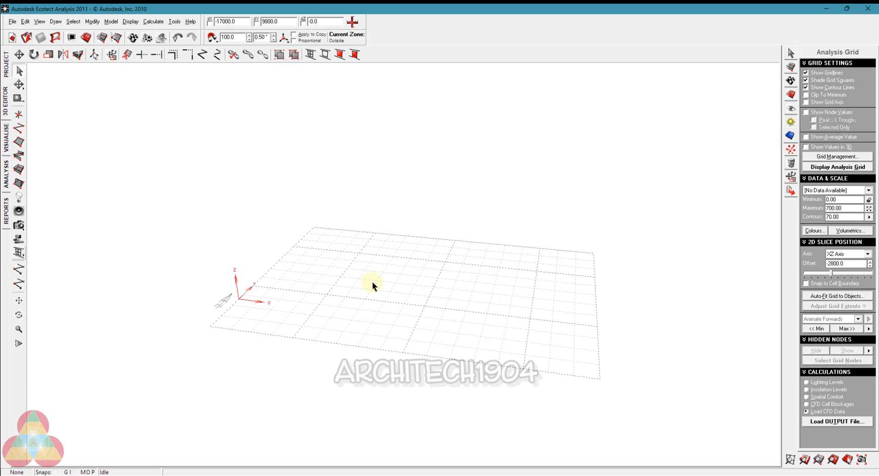
pyautogui.scroll(-5, 373, 283)
pyautogui.moveTo(373, 281)
pyautogui.mouseDown()
pyautogui.moveTo(336, 281)
pyautogui.moveTo(378, 283)
pyautogui.mouseUp()
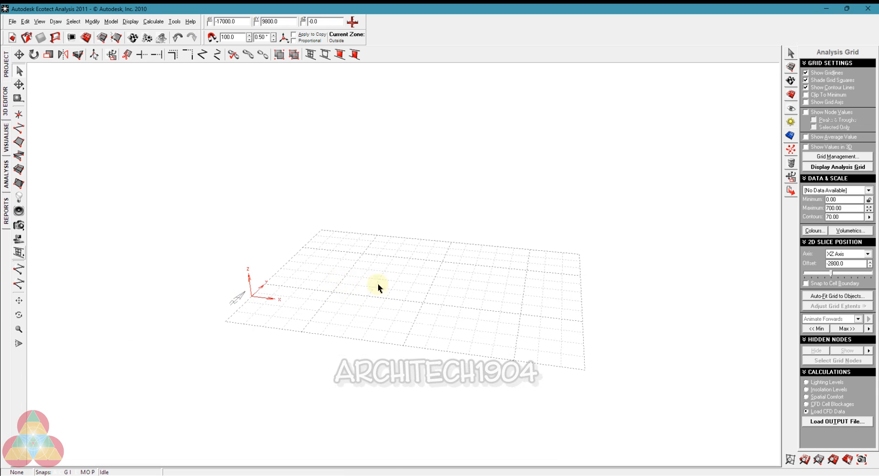
pyautogui.moveTo(398, 276); pyautogui.dragTo(367, 293, button='right')
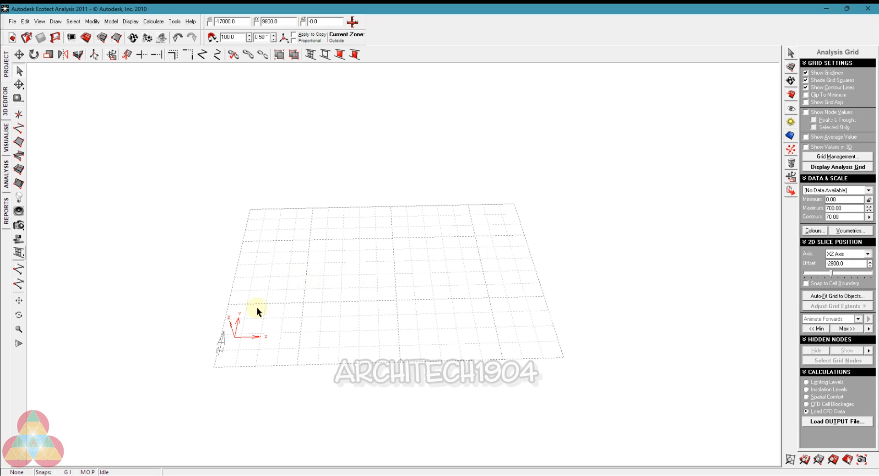
pyautogui.scroll(2, 249, 321)
pyautogui.scroll(1, 242, 329)
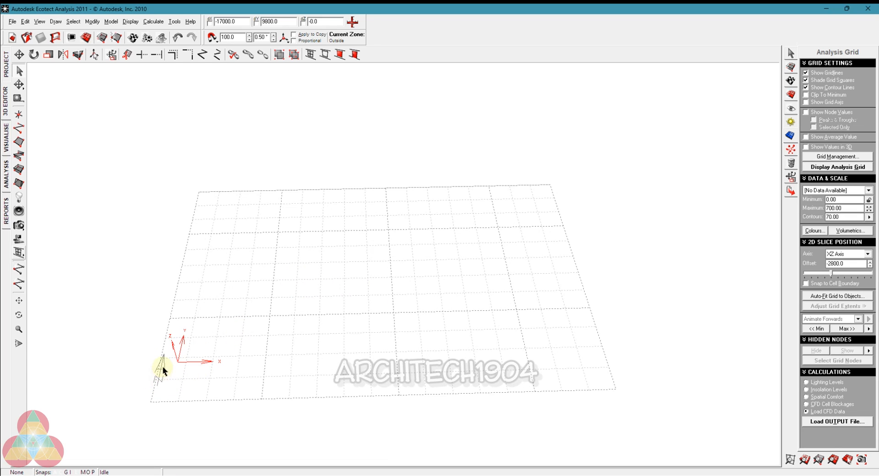
pyautogui.scroll(3, 156, 383)
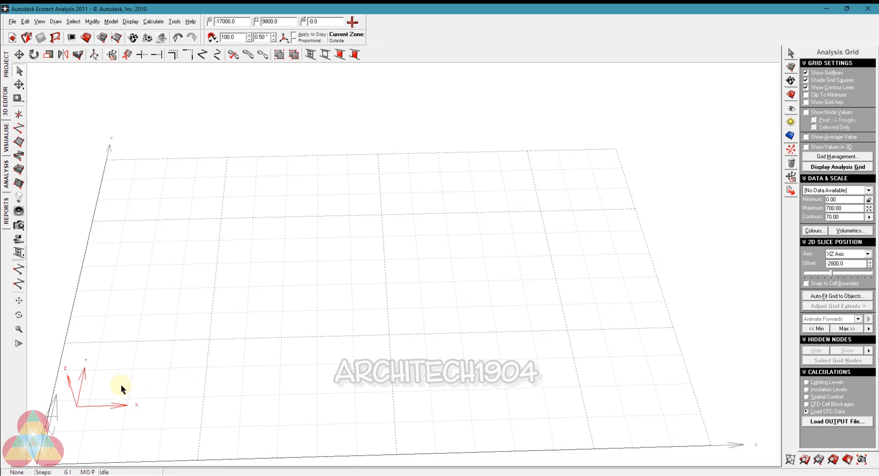
pyautogui.scroll(-2, 122, 388)
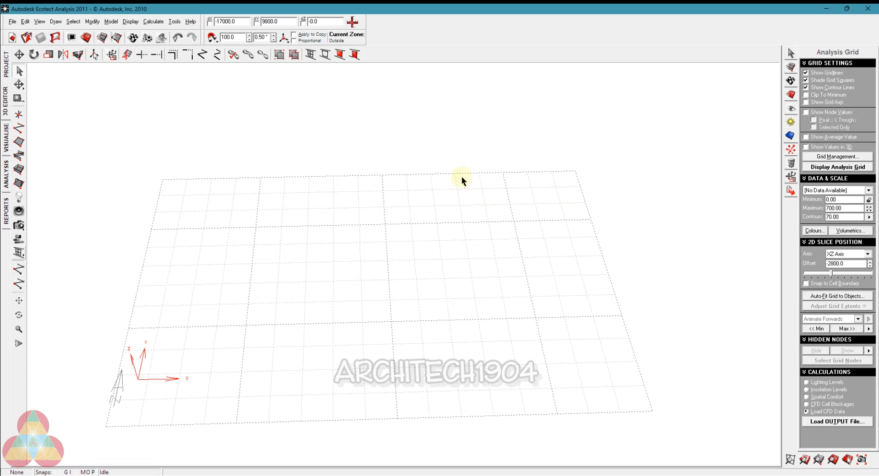
# Open the 3D CAD geometry import with DXF as the file type.
pyautogui.click(13, 22)
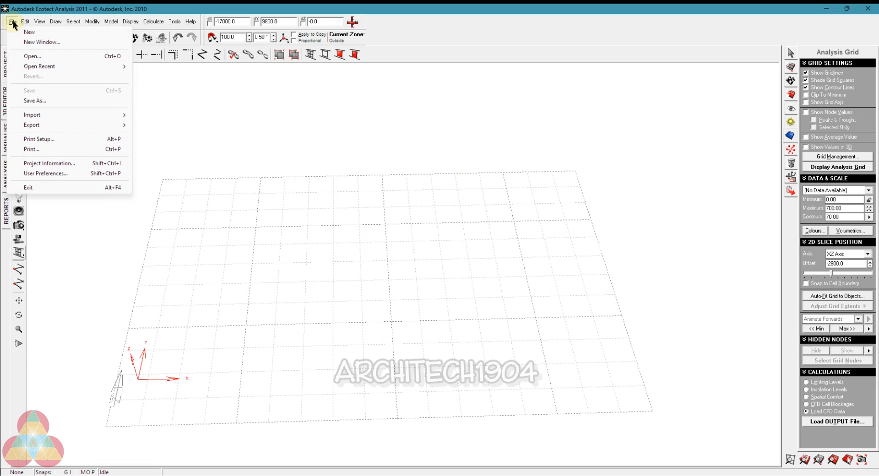
pyautogui.click(45, 115)
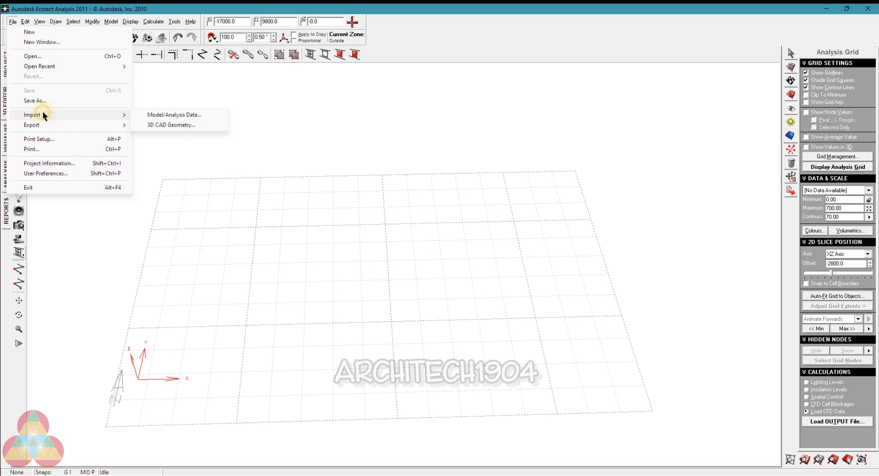
pyautogui.click(165, 126)
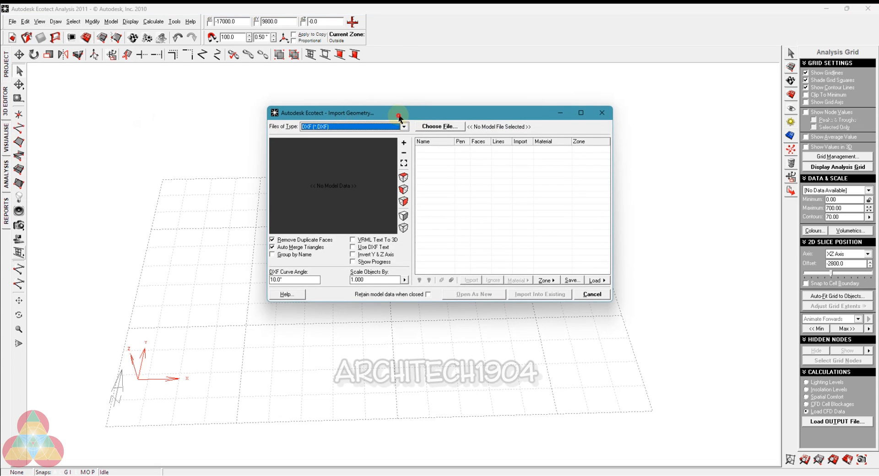
pyautogui.moveTo(400, 119); pyautogui.dragTo(339, 89)
# Choose 3DView-{3D}Copy1.dxf from the Ecotect-Winair-Test folder on the Desktop as the geometry file to import.
pyautogui.click(366, 98)
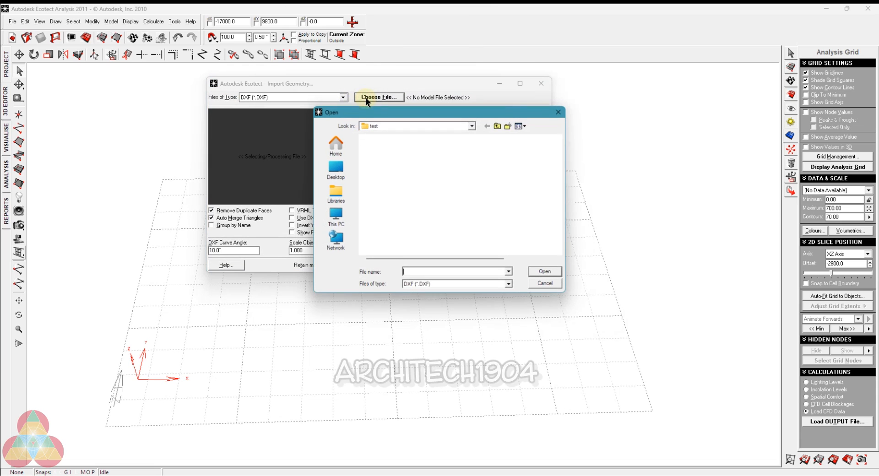
pyautogui.click(492, 128)
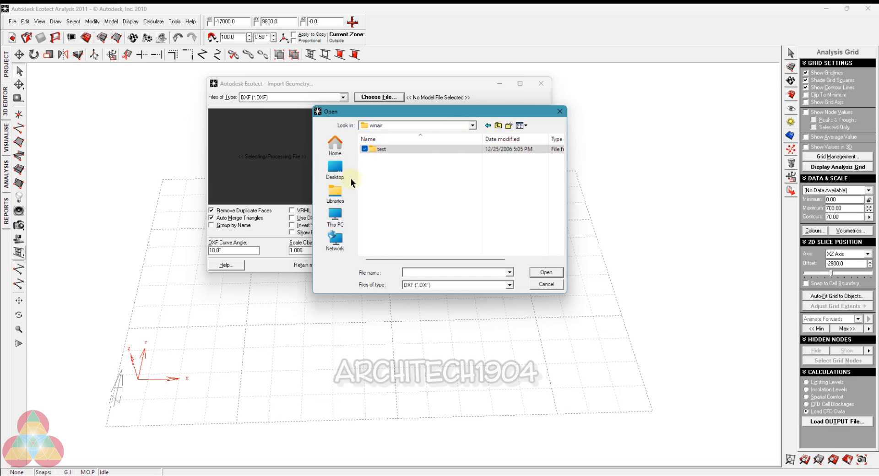
pyautogui.click(336, 170)
pyautogui.scroll(-3, 393, 208)
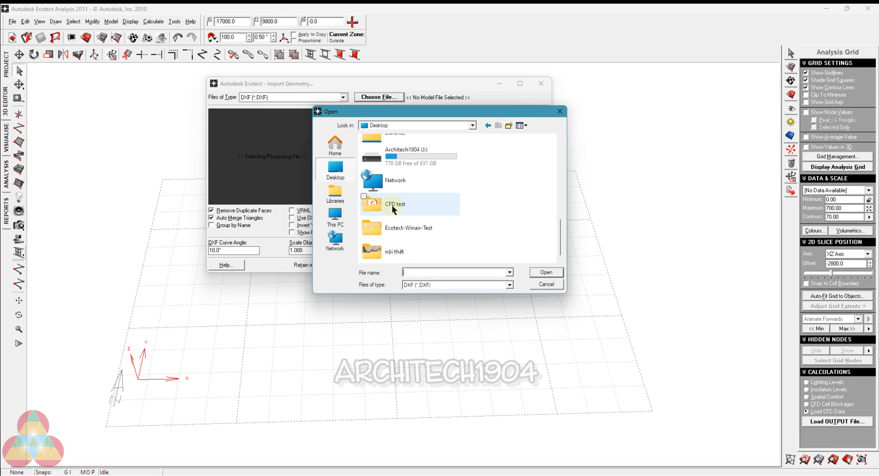
pyautogui.doubleClick(393, 232)
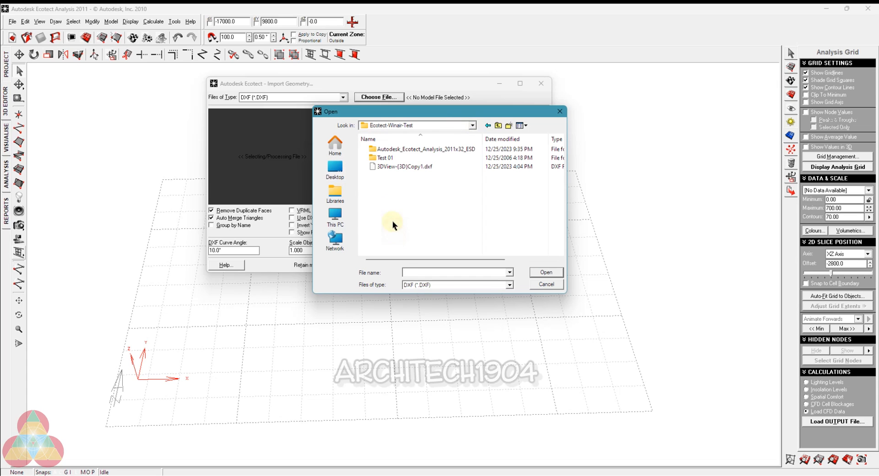
pyautogui.click(394, 167)
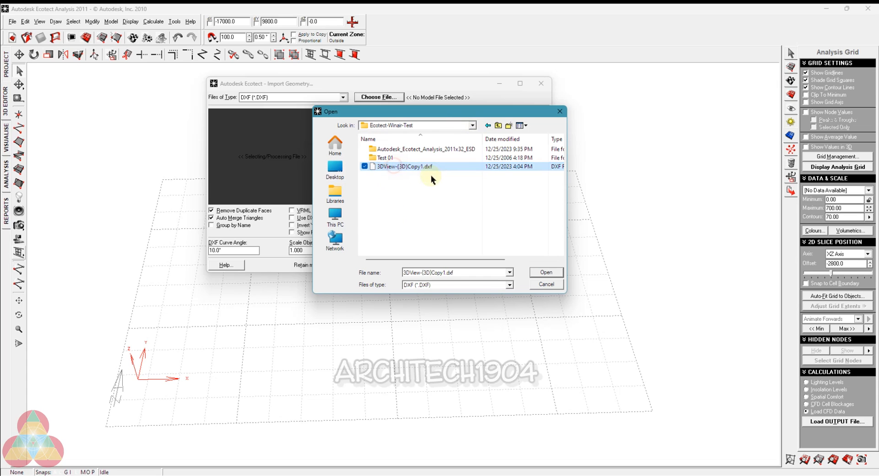
pyautogui.click(544, 272)
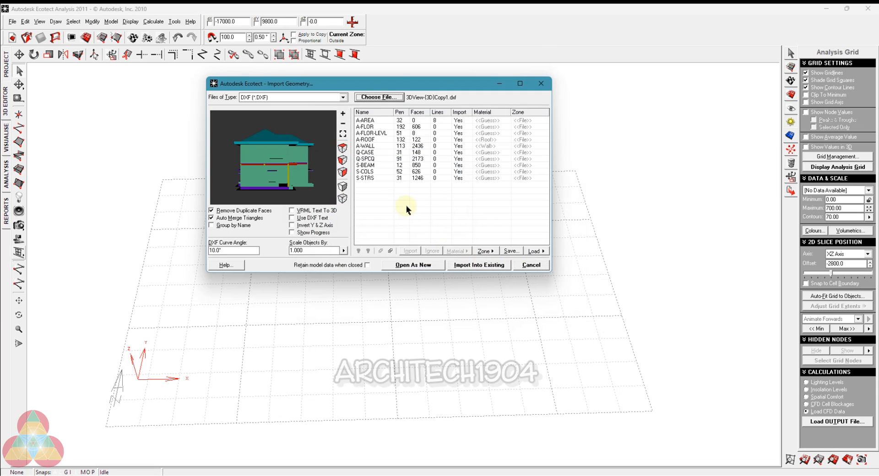
# Import the loaded DXF house geometry into the existing model with all layers included.
pyautogui.moveTo(387, 81); pyautogui.dragTo(333, 71)
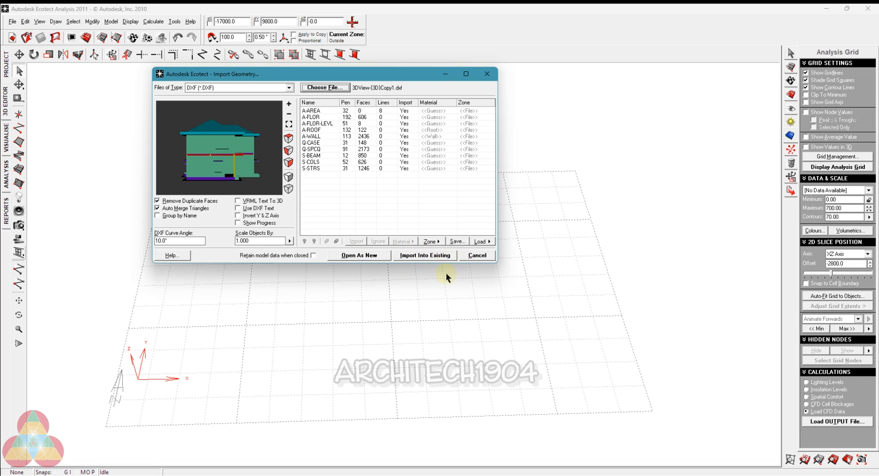
pyautogui.moveTo(405, 73); pyautogui.dragTo(301, 60)
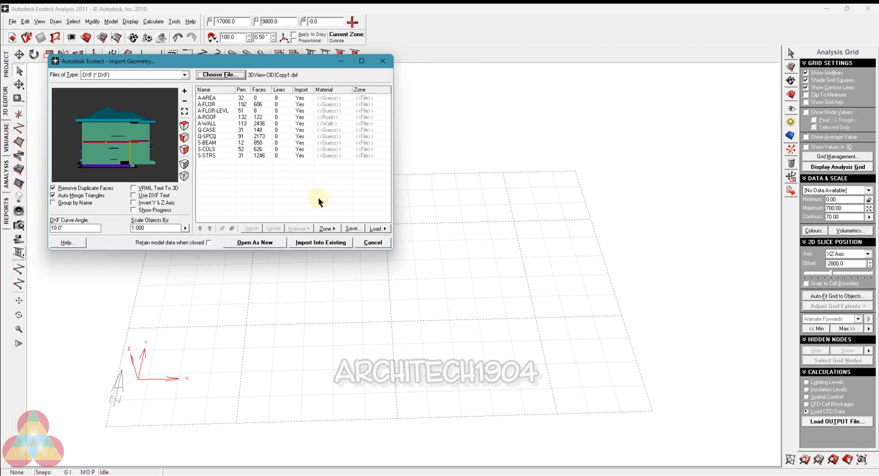
pyautogui.click(305, 243)
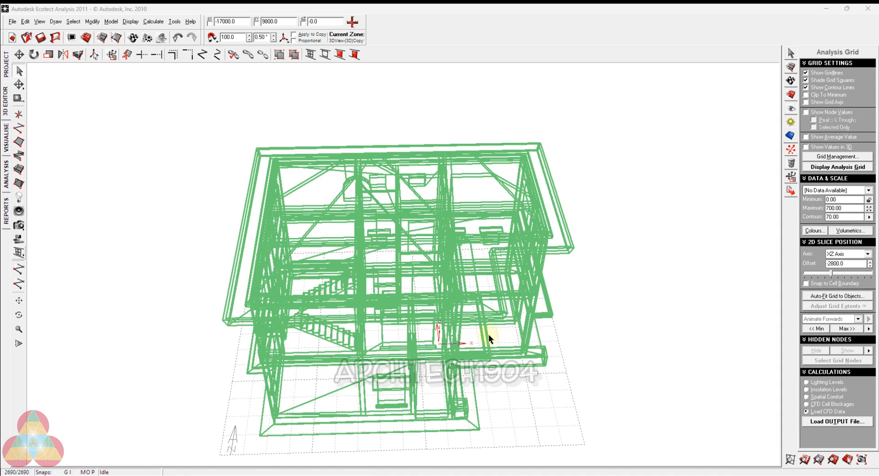
# Examine the imported house from several angles as a wireframe and in the shaded Visualise view, then return to the 3D Editor.
pyautogui.moveTo(488, 335); pyautogui.dragTo(441, 321, button='right')
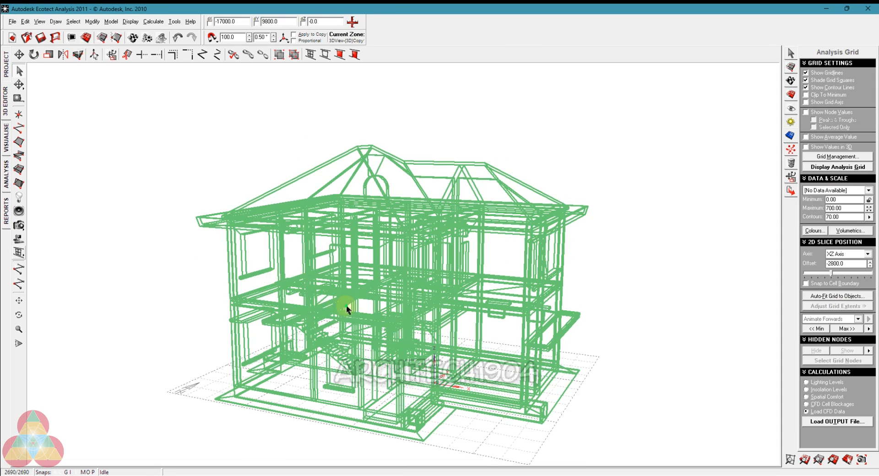
pyautogui.moveTo(341, 305); pyautogui.dragTo(341, 321, button='right')
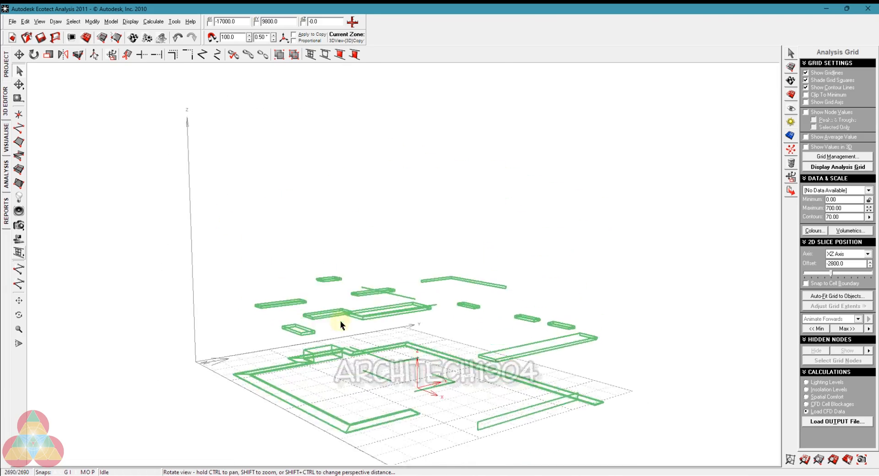
pyautogui.moveTo(210, 284)
pyautogui.mouseDown(button='right')
pyautogui.moveTo(232, 285)
pyautogui.moveTo(238, 271)
pyautogui.moveTo(191, 280)
pyautogui.moveTo(231, 300)
pyautogui.moveTo(211, 298)
pyautogui.mouseUp(button='right')
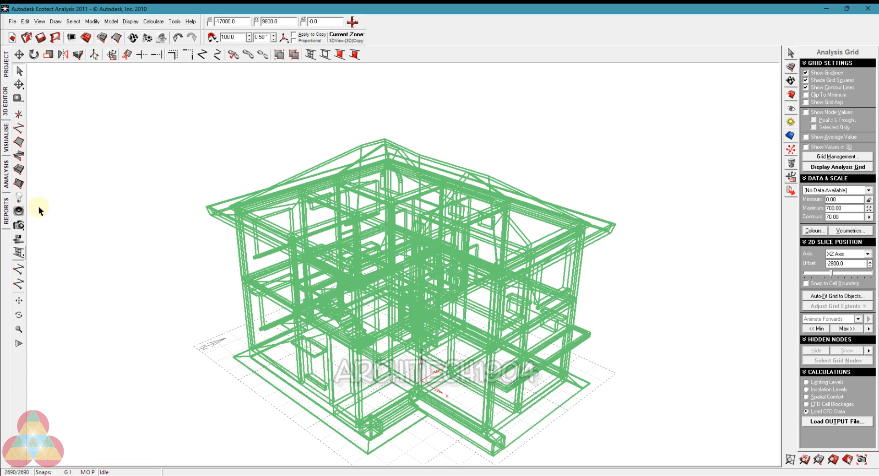
pyautogui.click(6, 144)
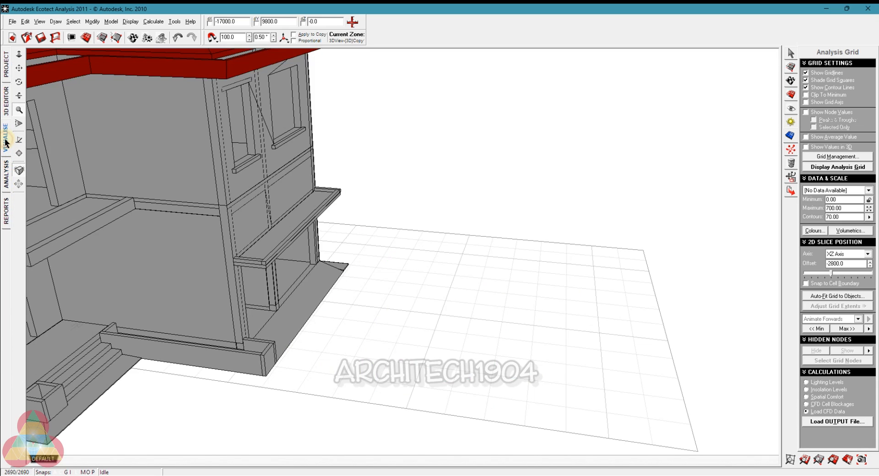
pyautogui.scroll(-5, 196, 219)
pyautogui.scroll(-4, 195, 220)
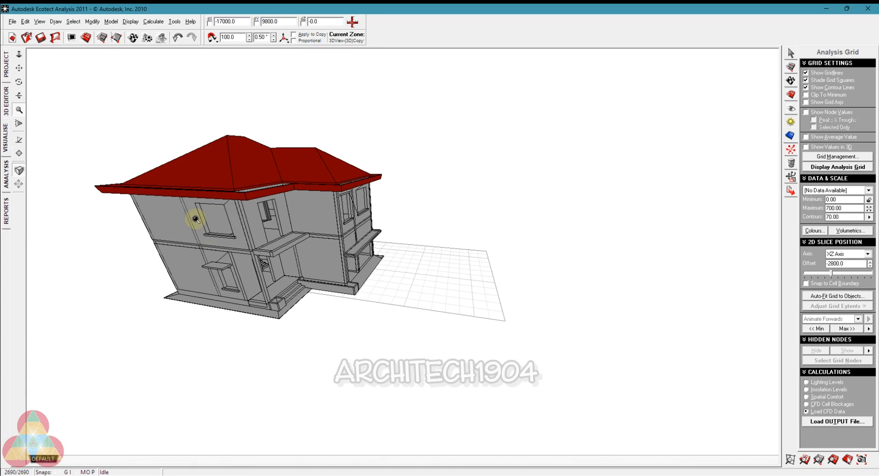
pyautogui.moveTo(229, 253); pyautogui.dragTo(171, 133, button='right')
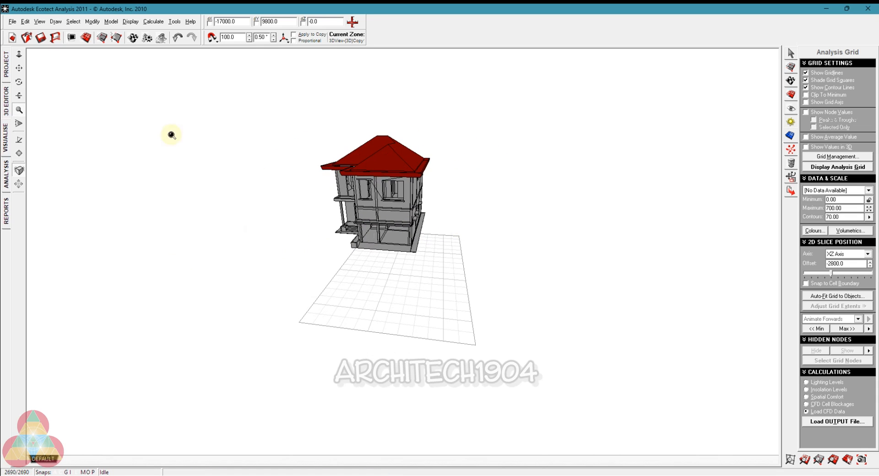
pyautogui.click(6, 113)
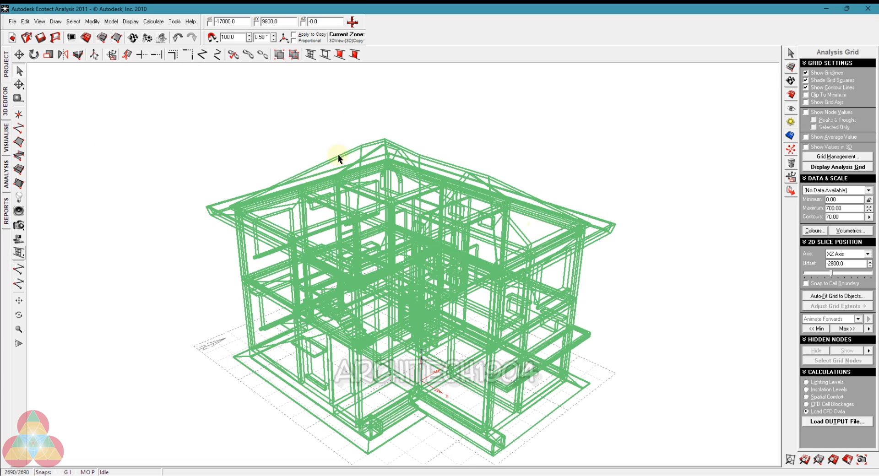
# Save the model as "base model" in the Ecotect-Winair-Test folder on the Desktop.
pyautogui.click(13, 21)
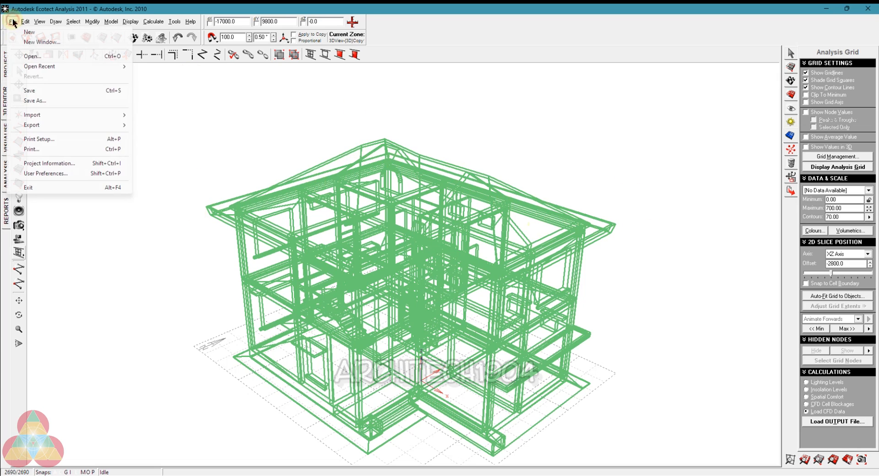
pyautogui.click(28, 90)
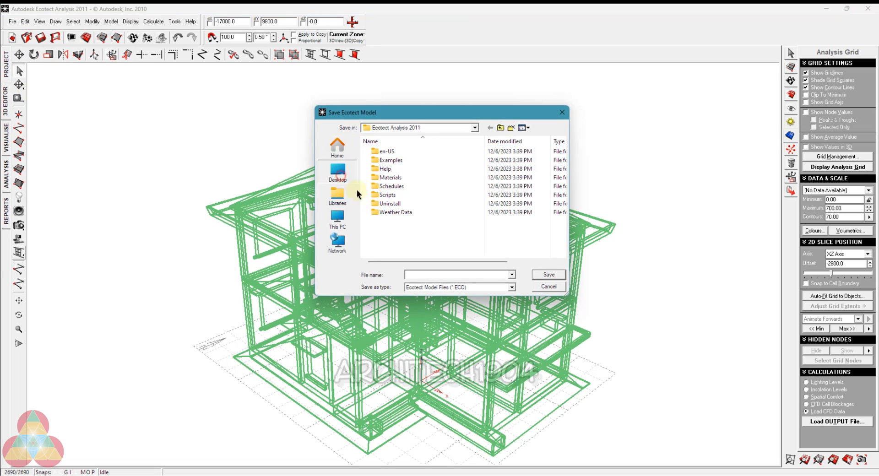
pyautogui.click(337, 171)
pyautogui.scroll(-3, 410, 227)
pyautogui.click(409, 236)
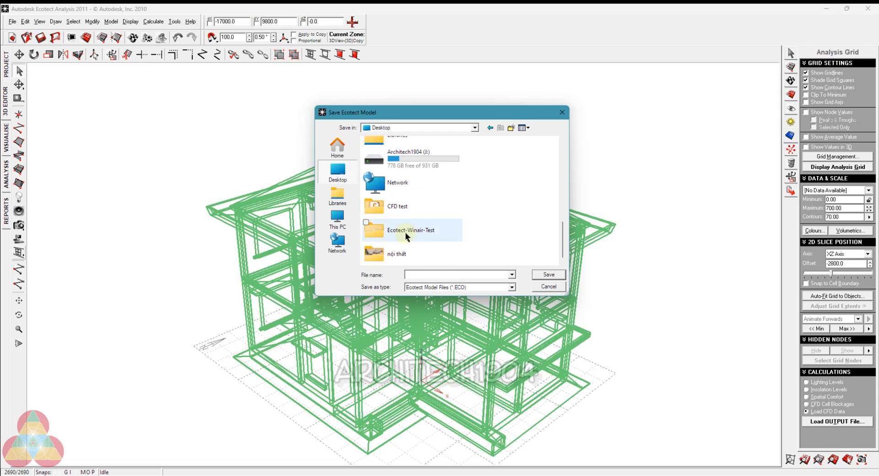
pyautogui.doubleClick(406, 234)
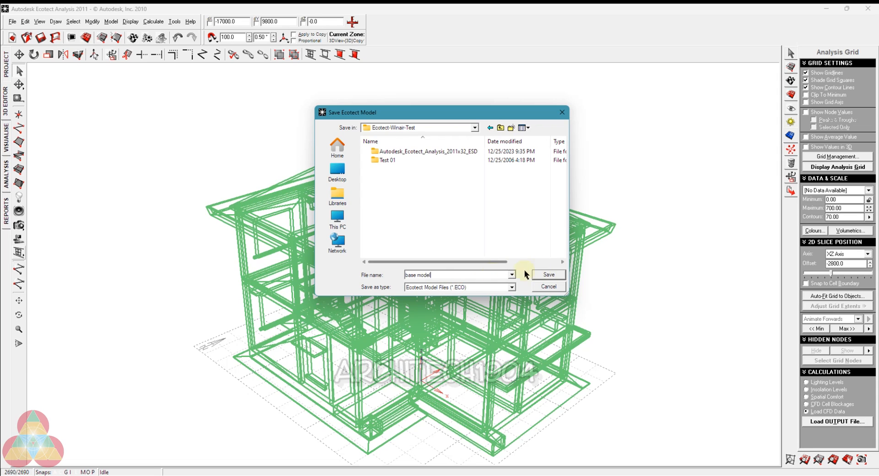
pyautogui.click(553, 277)
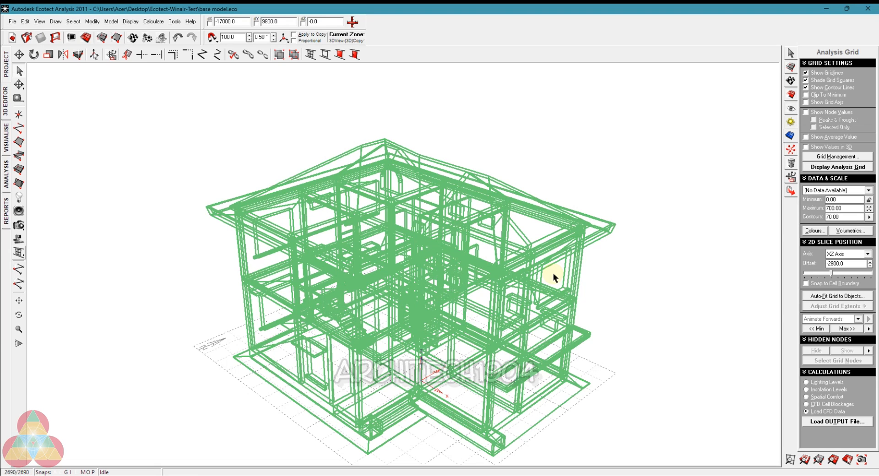
# Draw a rectangular ground plane about 21500 by 19100 around the house at Z 0, leaving a margin on every side.
pyautogui.scroll(-2, 526, 280)
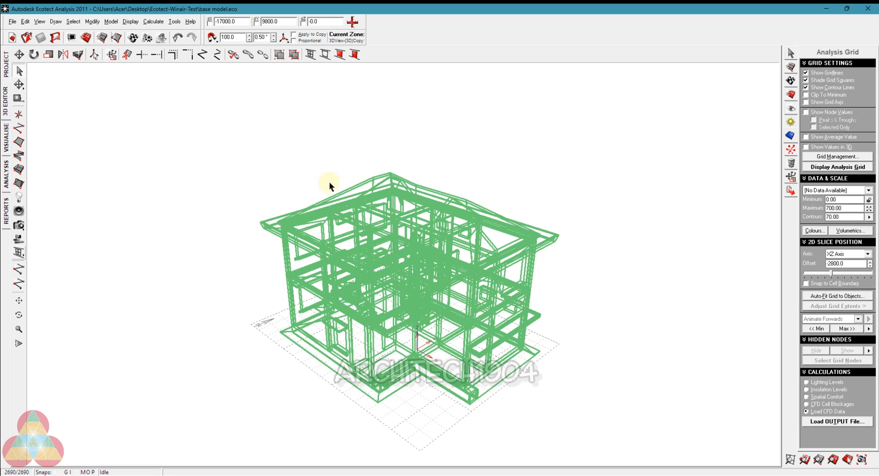
pyautogui.scroll(-2, 413, 435)
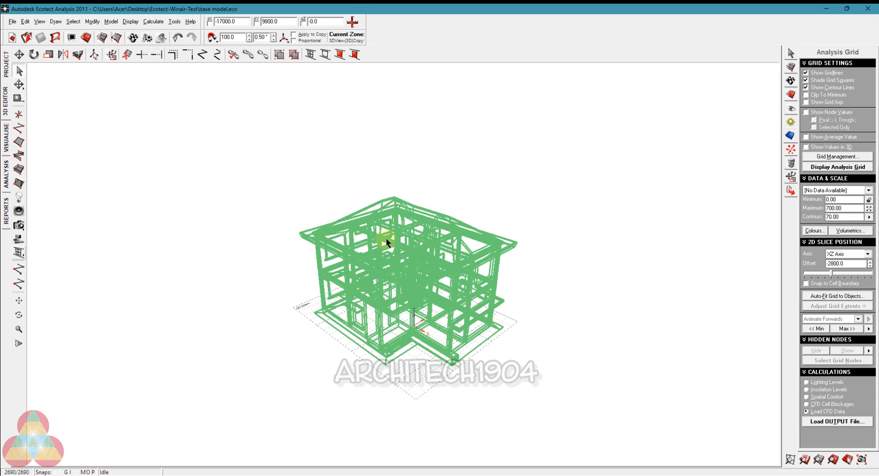
pyautogui.scroll(3, 308, 303)
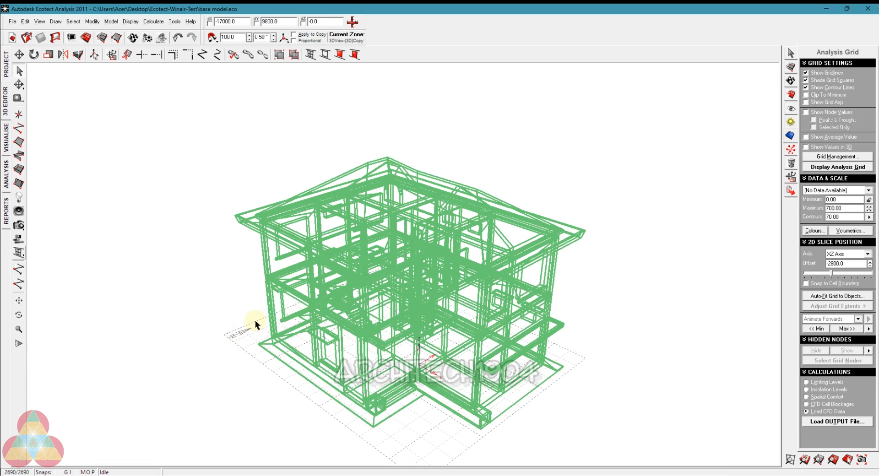
pyautogui.scroll(-2, 317, 305)
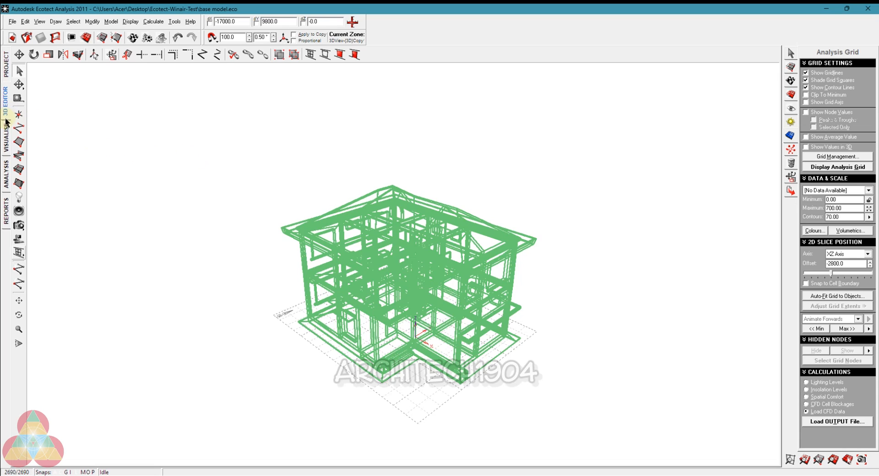
pyautogui.click(21, 143)
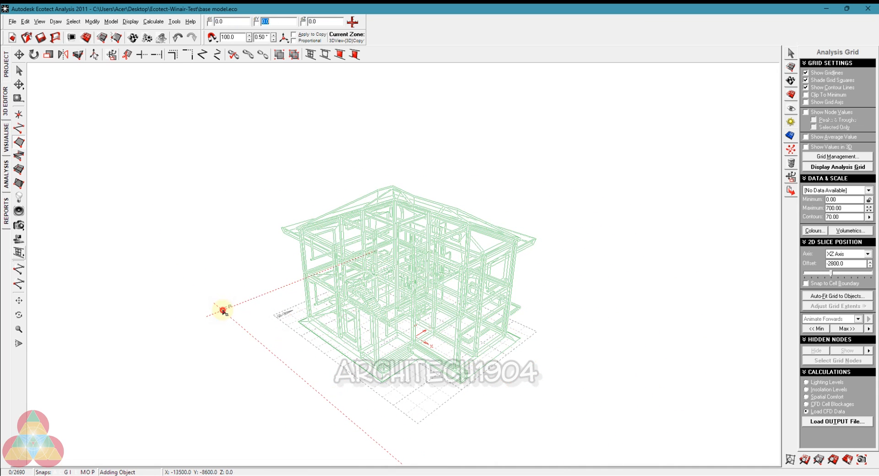
pyautogui.click(223, 310)
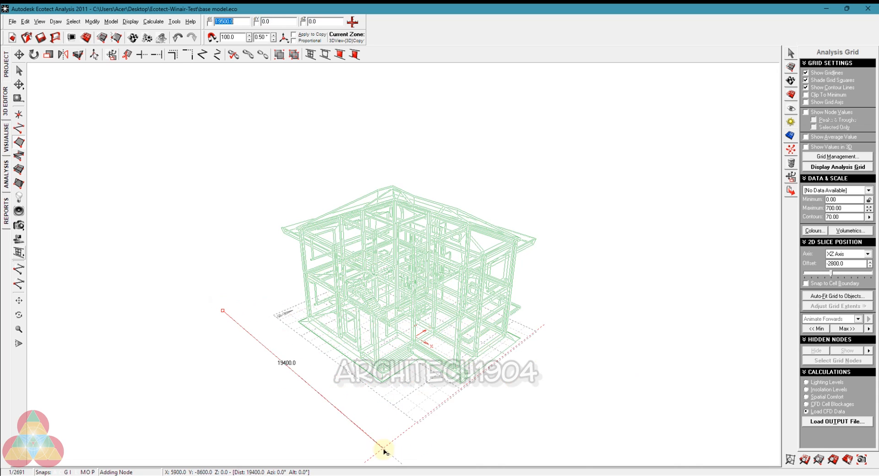
pyautogui.scroll(-1, 388, 444)
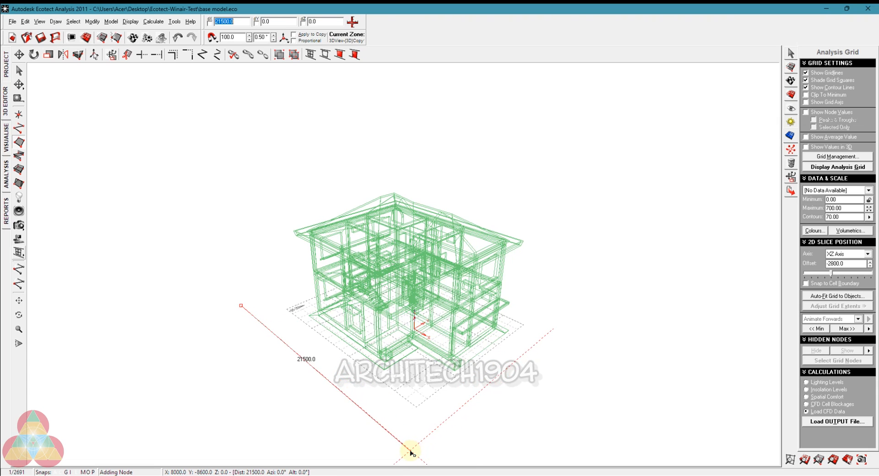
pyautogui.click(410, 452)
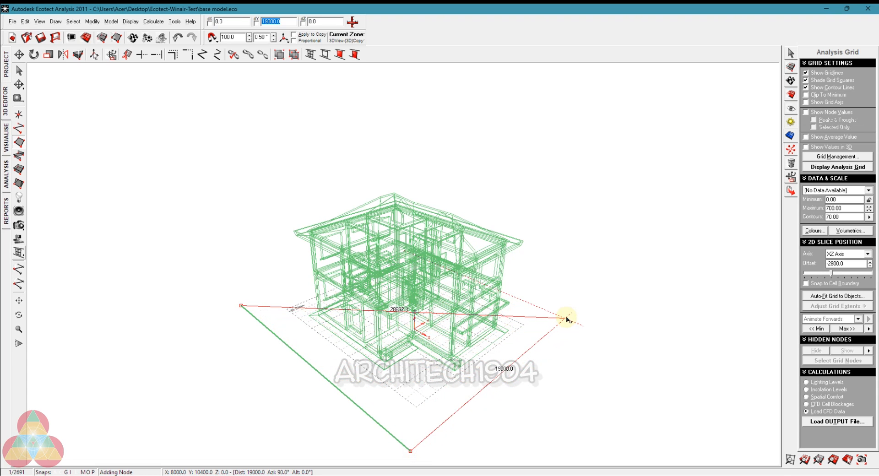
pyautogui.click(567, 318)
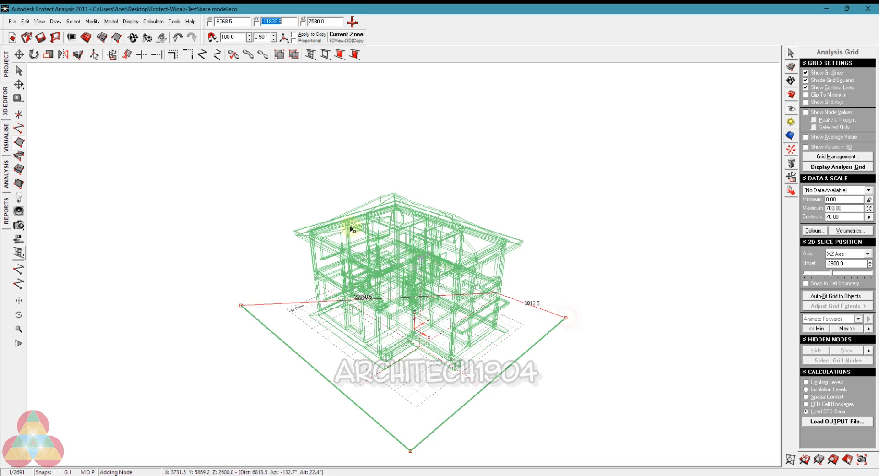
pyautogui.moveTo(478, 268); pyautogui.dragTo(438, 416, button='right')
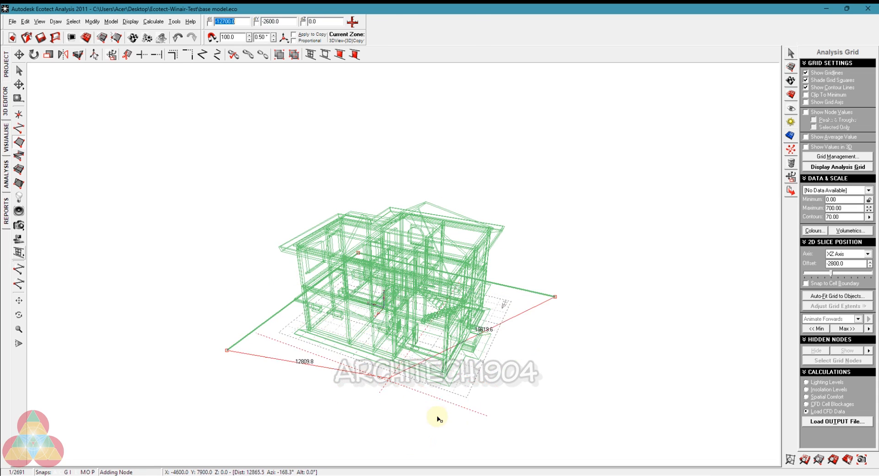
pyautogui.click(508, 461)
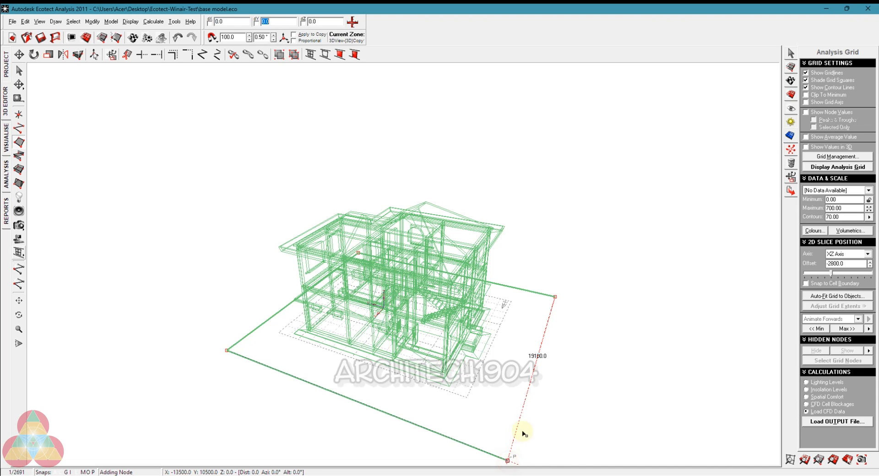
pyautogui.click(556, 297)
pyautogui.click(478, 264)
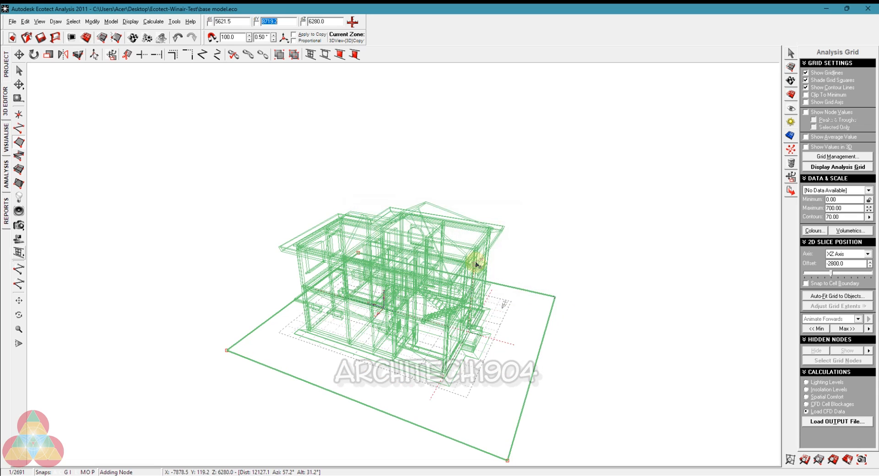
# Set the analysis grid to 60 cells in each of the X, Y and Z directions.
pyautogui.moveTo(581, 357); pyautogui.dragTo(441, 349, button='middle')
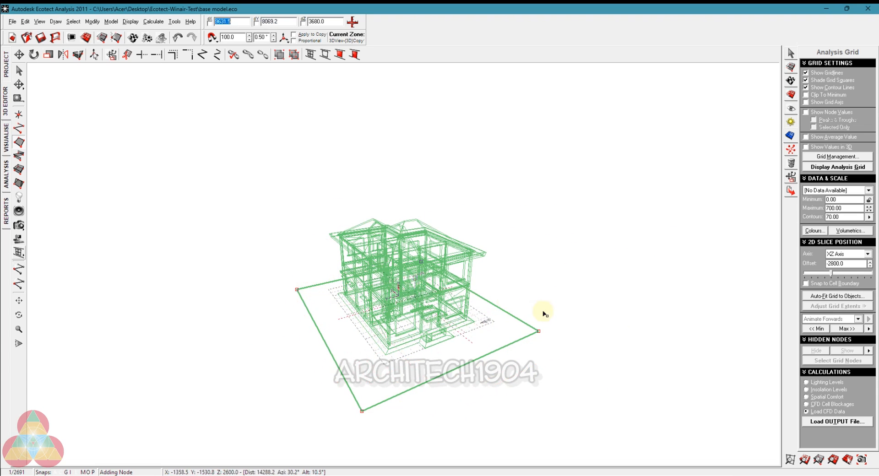
pyautogui.moveTo(516, 351); pyautogui.dragTo(542, 368, button='middle')
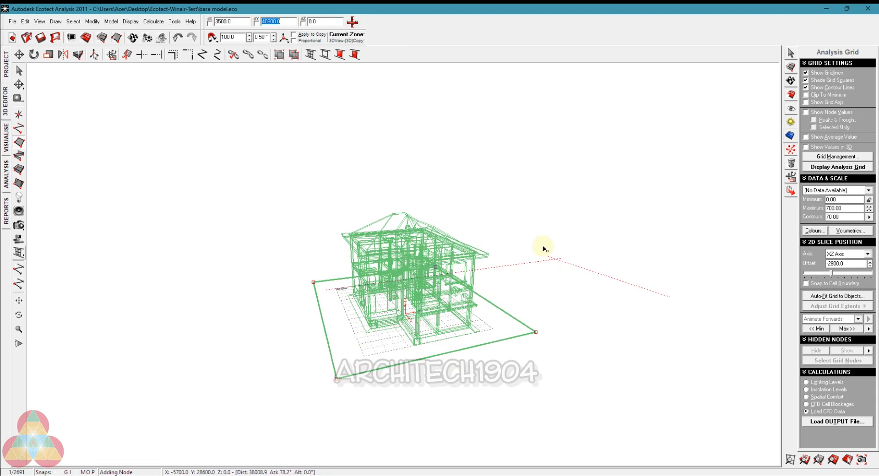
pyautogui.click(791, 137)
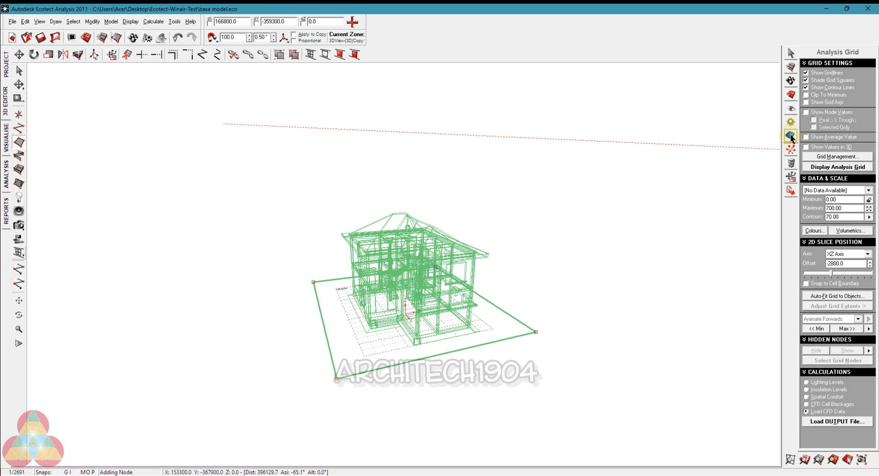
pyautogui.click(858, 159)
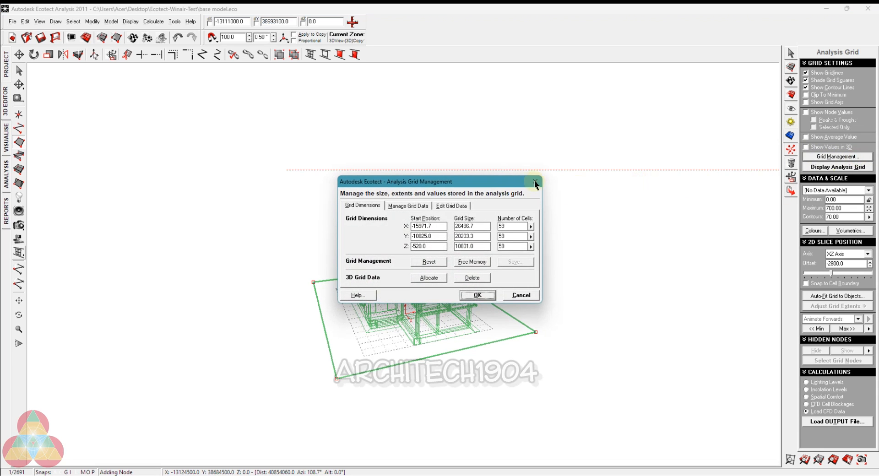
pyautogui.moveTo(474, 180); pyautogui.dragTo(444, 127)
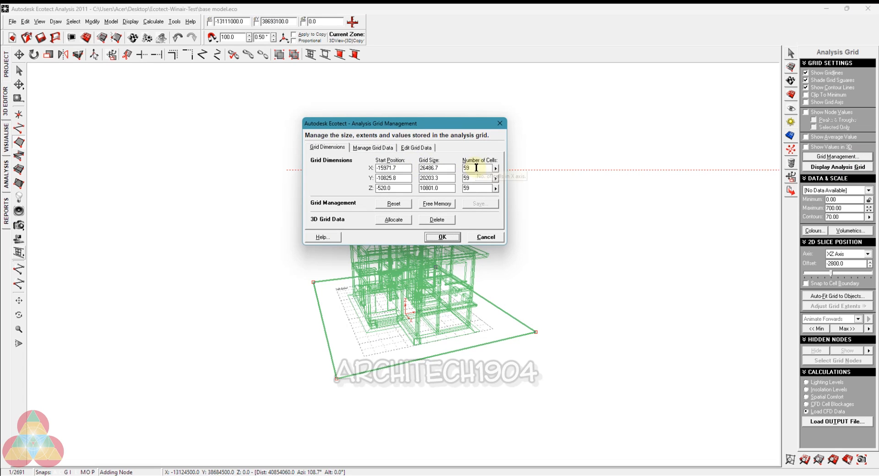
pyautogui.moveTo(477, 168); pyautogui.dragTo(441, 167)
pyautogui.moveTo(480, 178); pyautogui.dragTo(448, 188)
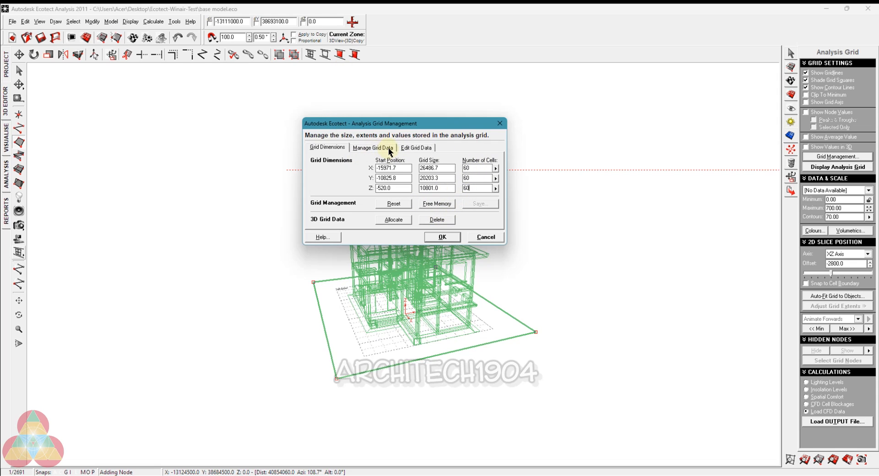
pyautogui.click(443, 239)
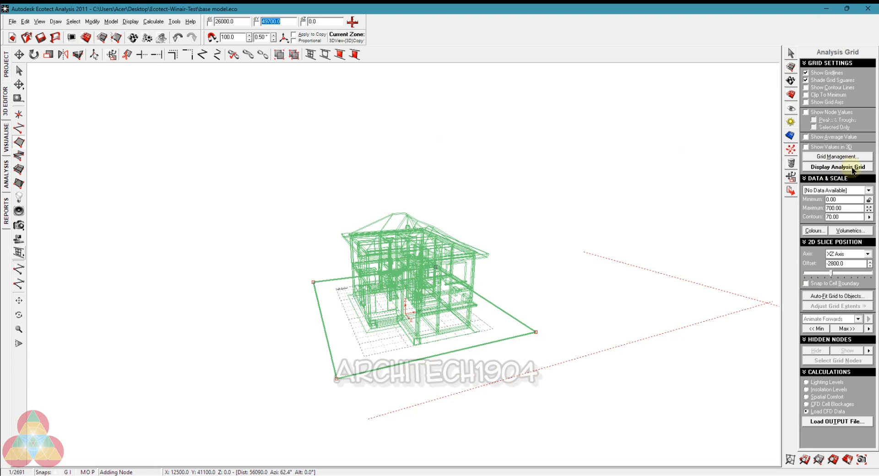
# Display the analysis grid and set its 2D slice to the XY axis.
pyautogui.click(852, 168)
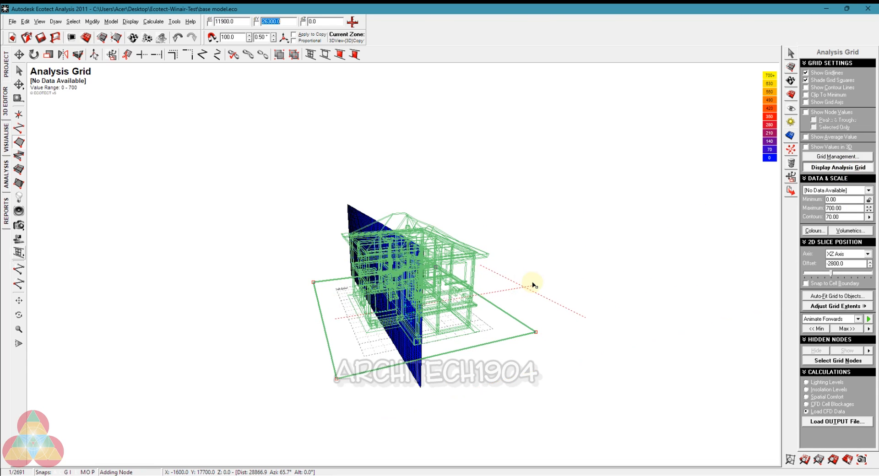
pyautogui.moveTo(490, 307); pyautogui.dragTo(468, 314, button='middle')
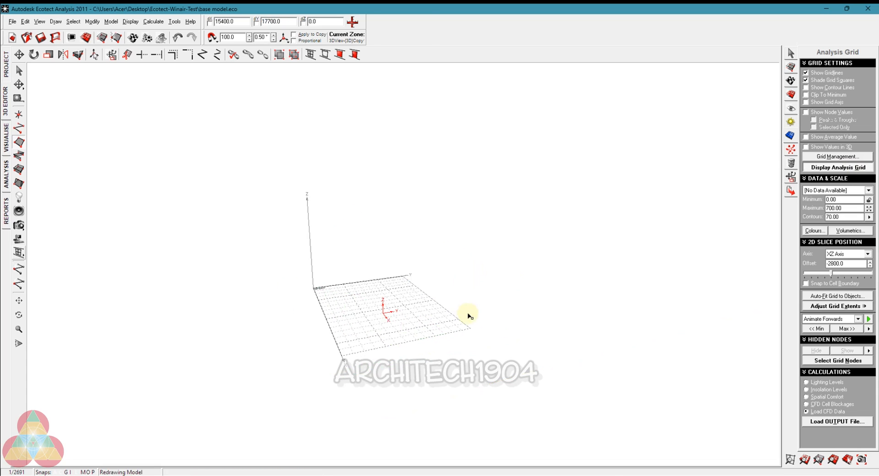
pyautogui.moveTo(492, 335); pyautogui.dragTo(567, 336, button='right')
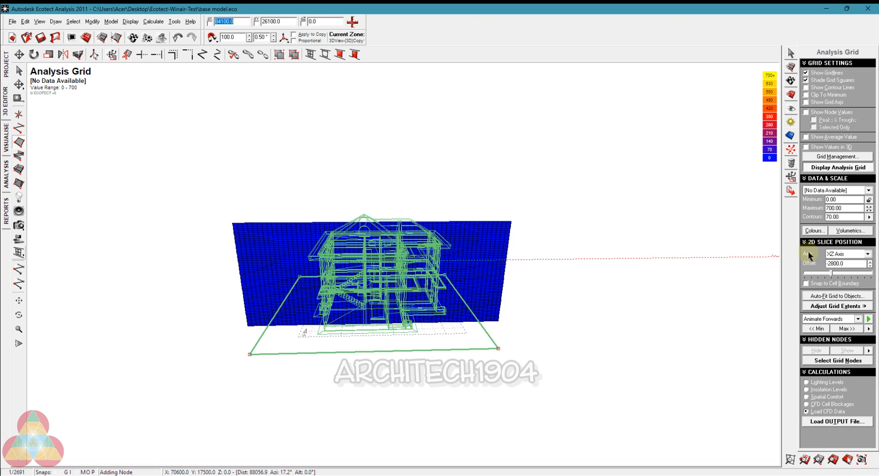
pyautogui.click(868, 255)
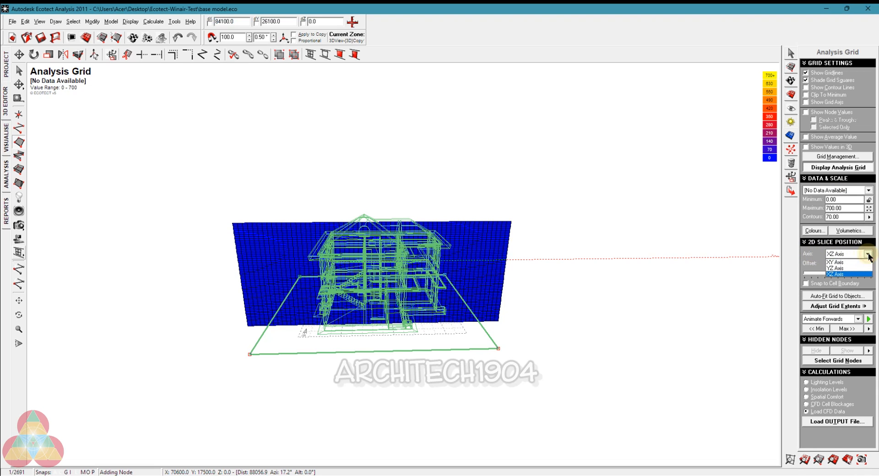
pyautogui.click(853, 262)
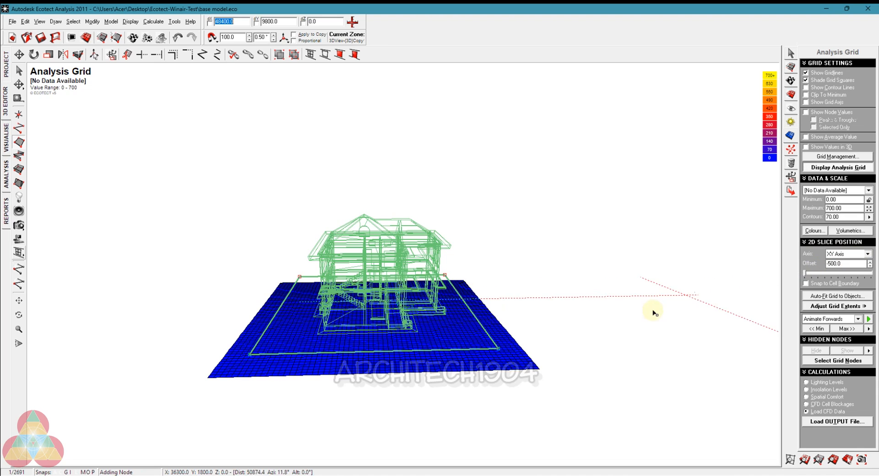
pyautogui.moveTo(576, 347); pyautogui.dragTo(505, 362, button='right')
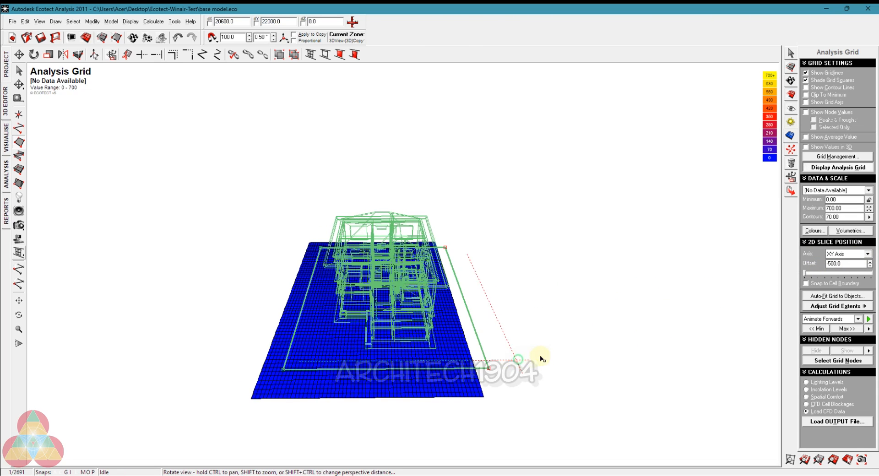
pyautogui.moveTo(540, 354); pyautogui.dragTo(527, 354, button='middle')
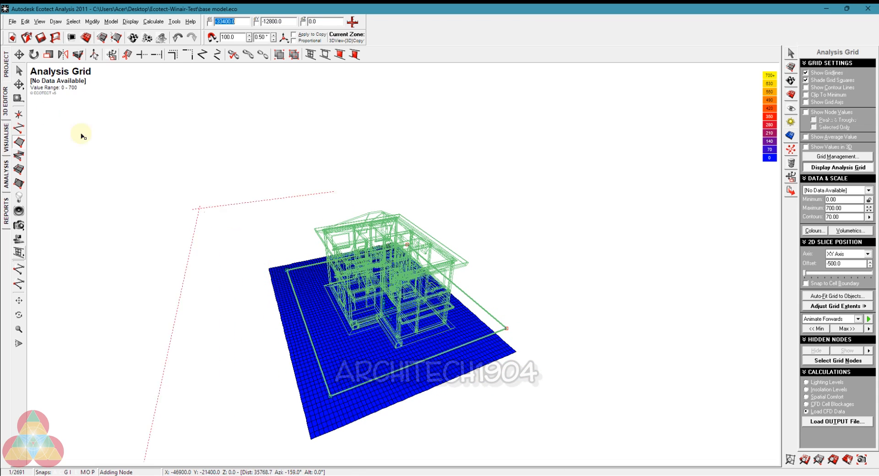
# End plane drawing and auto-fit the analysis grid to the selected ground plane with 3D Form Fit in the XY axis.
pyautogui.click(18, 71)
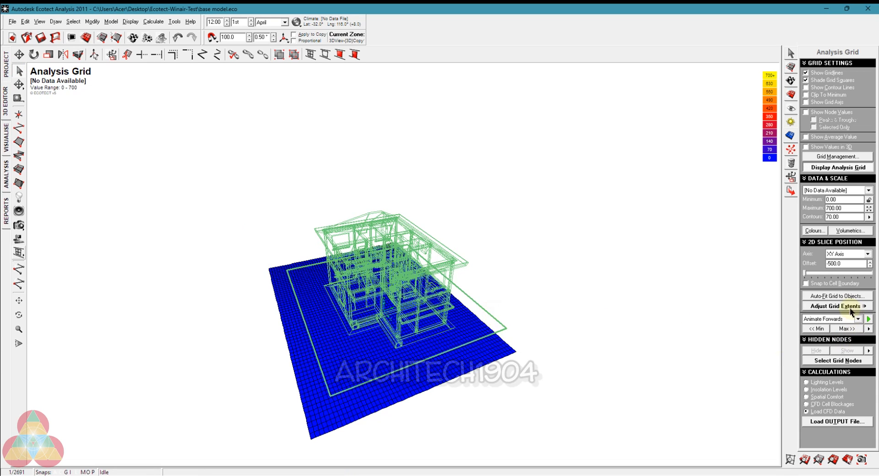
pyautogui.click(826, 297)
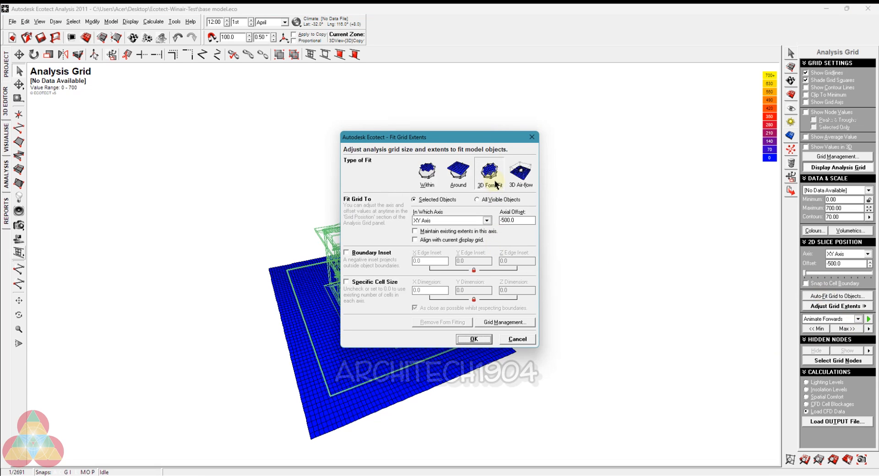
pyautogui.moveTo(478, 137); pyautogui.dragTo(625, 113)
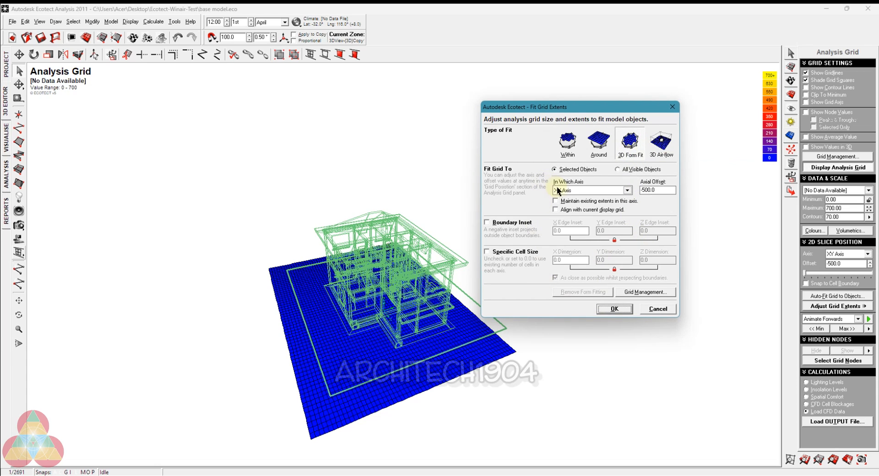
pyautogui.click(627, 312)
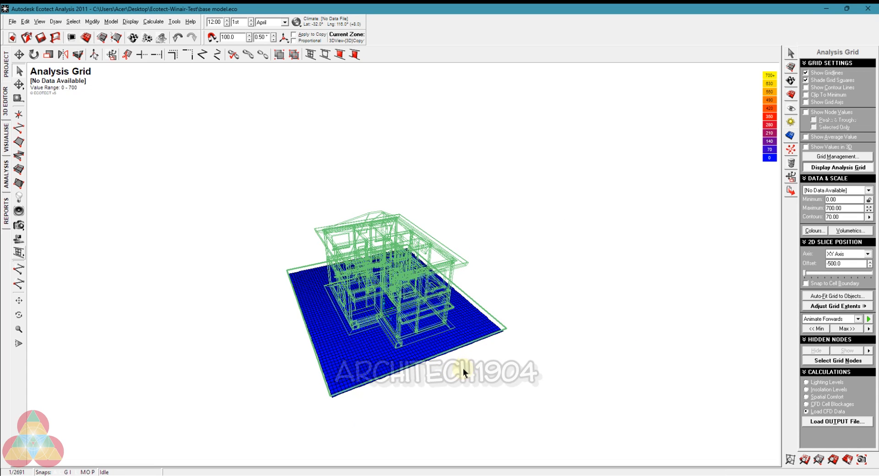
# Set the XY grid slice offset to 0.0 to align it with the ground plane.
pyautogui.moveTo(466, 372); pyautogui.dragTo(394, 376, button='right')
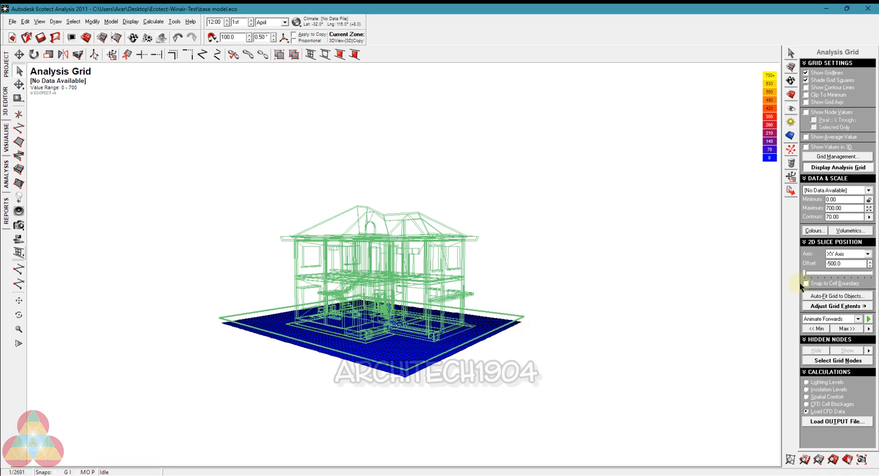
pyautogui.moveTo(806, 275)
pyautogui.mouseDown()
pyautogui.moveTo(867, 275)
pyautogui.moveTo(804, 281)
pyautogui.mouseUp()
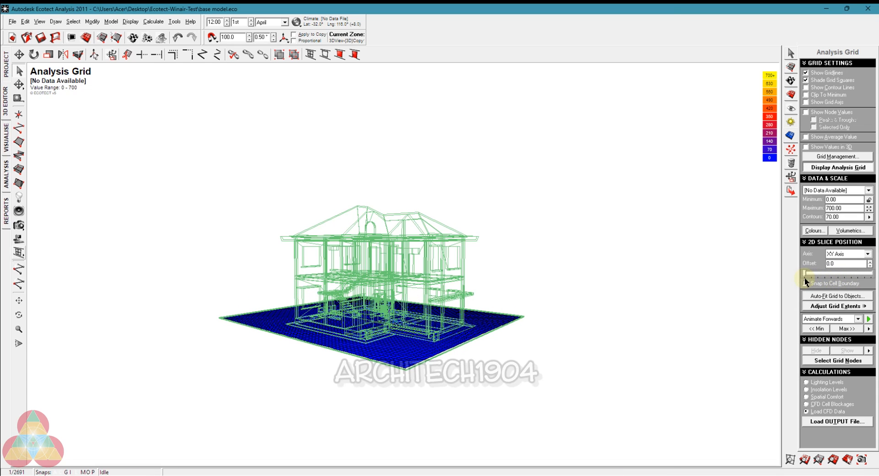
pyautogui.moveTo(641, 330); pyautogui.dragTo(562, 425, button='right')
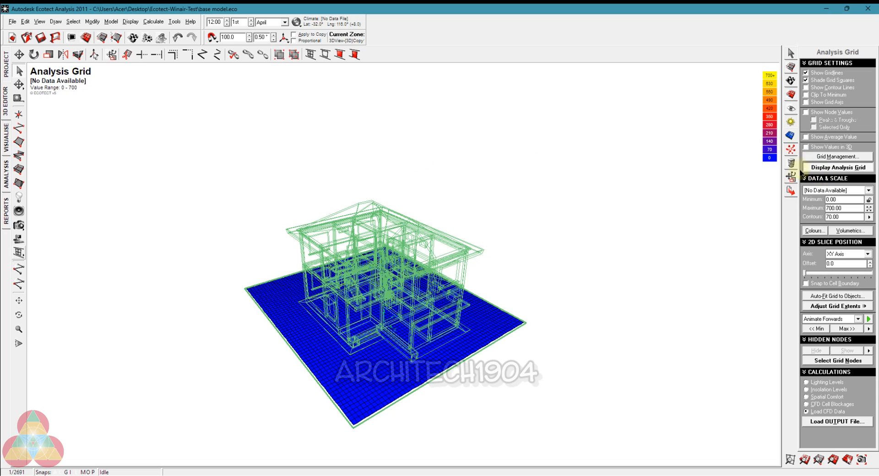
# Start exporting the model data to WinAir4 (CFD) from the Export Manager.
pyautogui.click(789, 192)
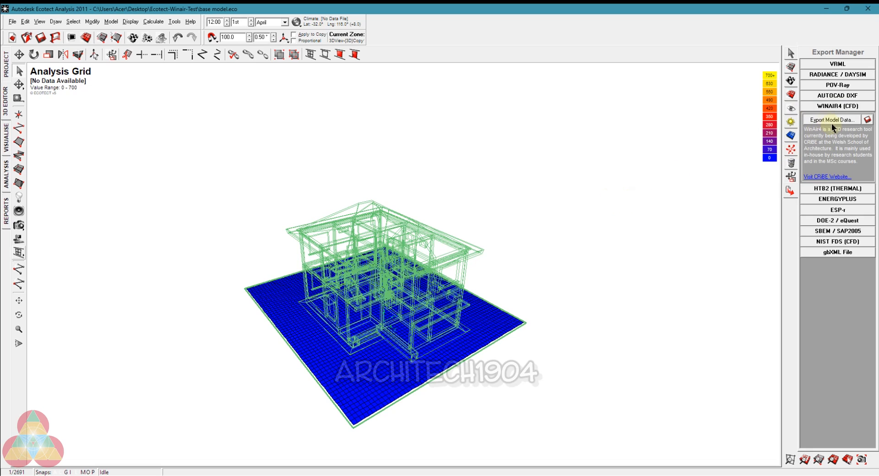
pyautogui.click(817, 107)
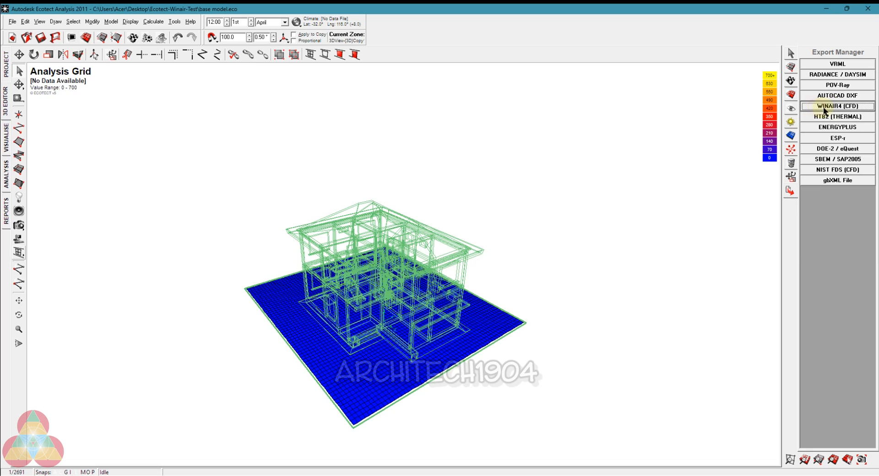
pyautogui.click(824, 108)
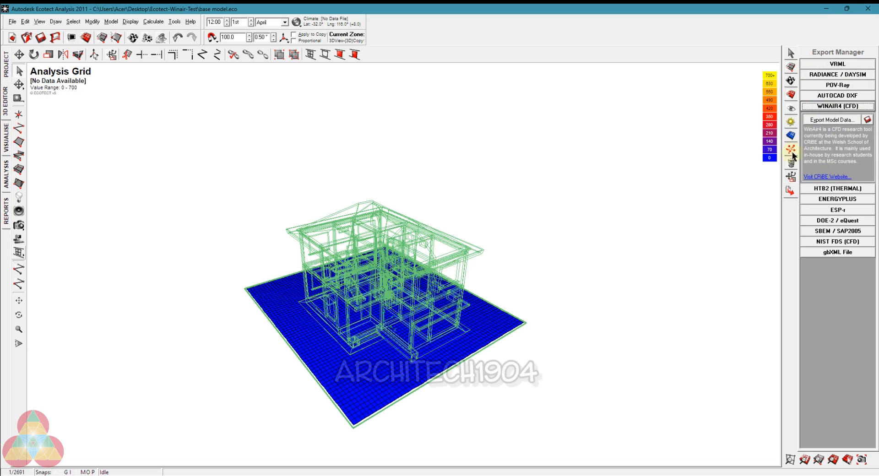
pyautogui.click(868, 122)
pyautogui.click(869, 123)
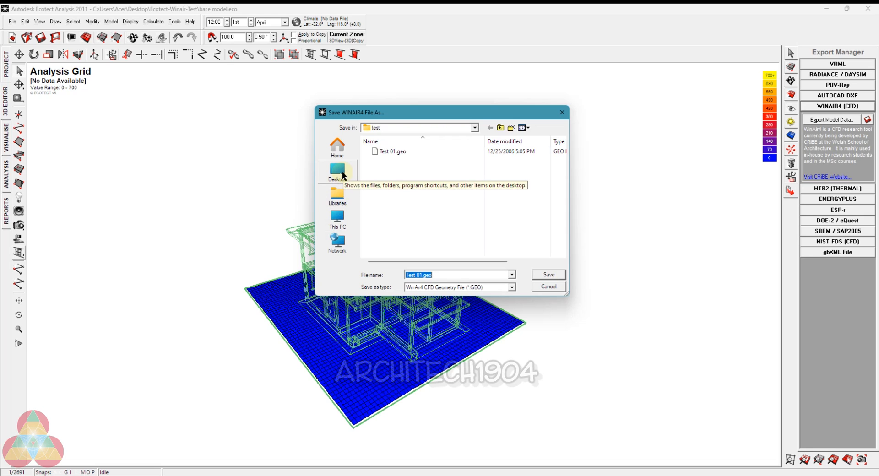
# Create a folder named "huong gio 1" inside the Ecotect-Winair-Test folder on the Desktop for the export.
pyautogui.click(343, 176)
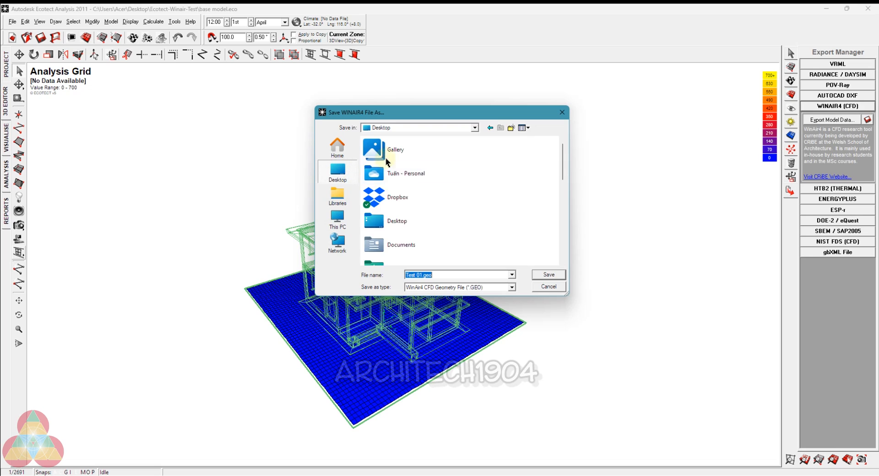
pyautogui.scroll(-5, 405, 247)
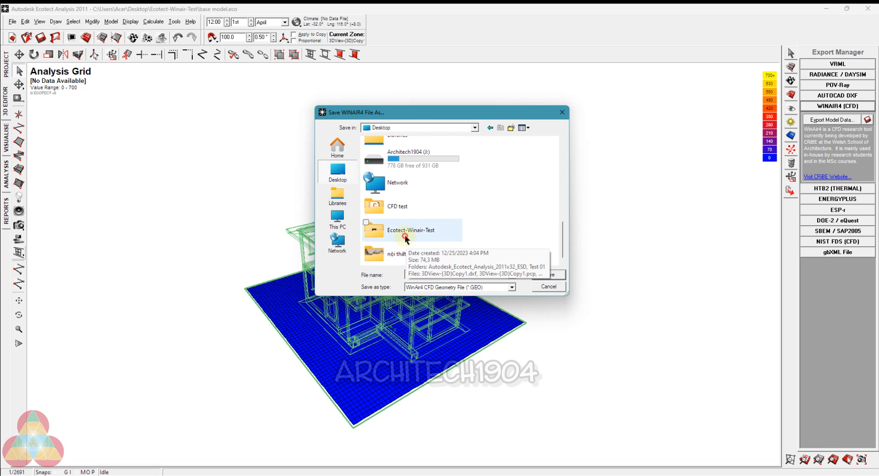
pyautogui.doubleClick(405, 236)
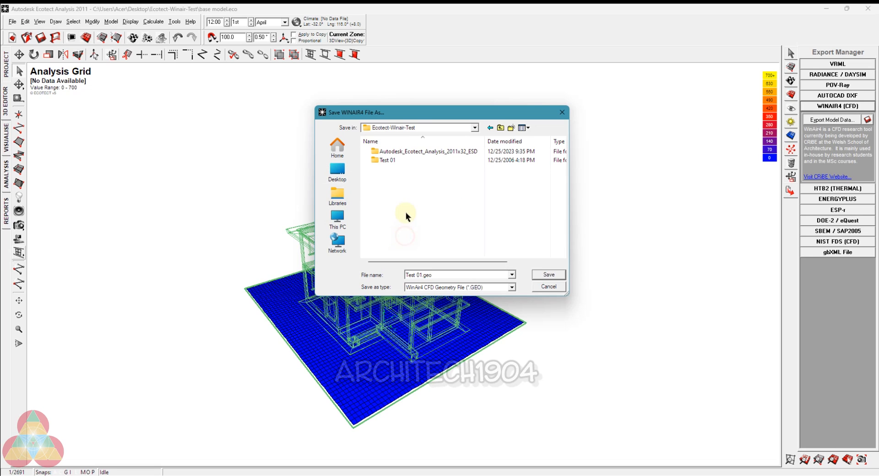
pyautogui.click(511, 127)
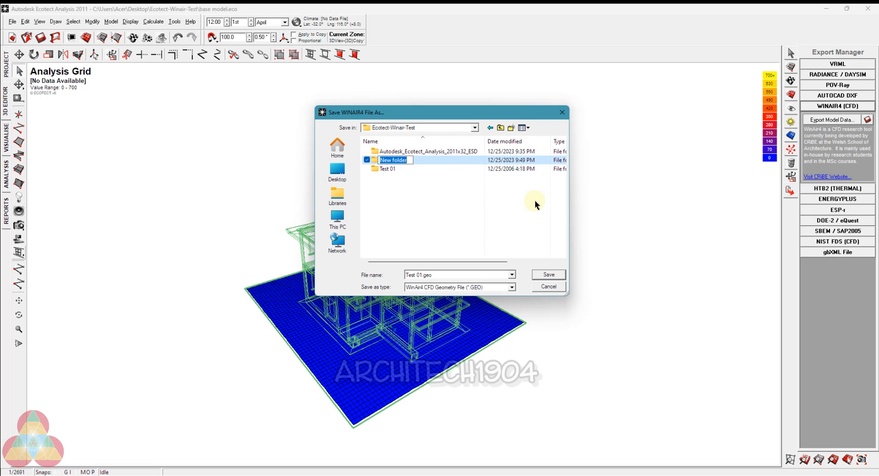
pyautogui.write('huong gio 1')
pyautogui.click(503, 227)
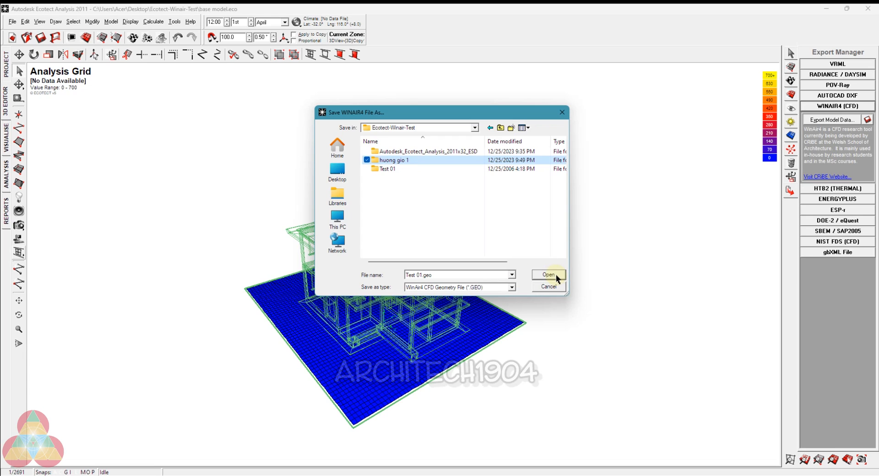
# Save the WinAir4 geometry file as "huong gio 01" in the "huong gio 1" folder.
pyautogui.doubleClick(413, 160)
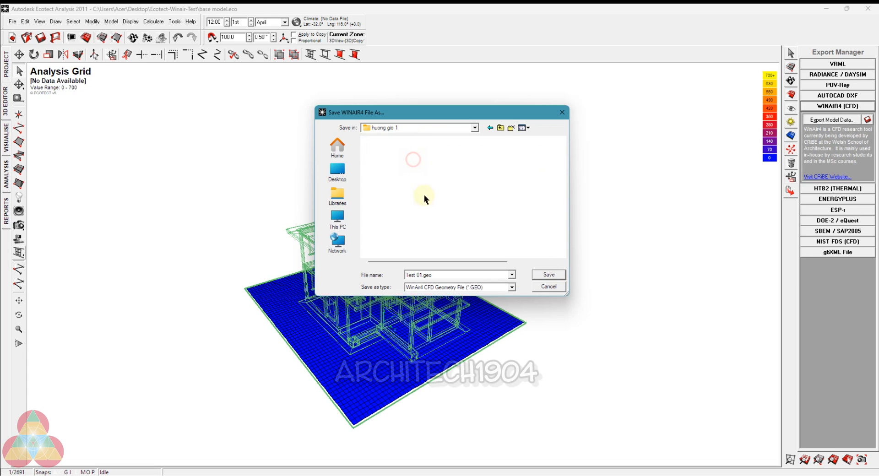
pyautogui.click(449, 274)
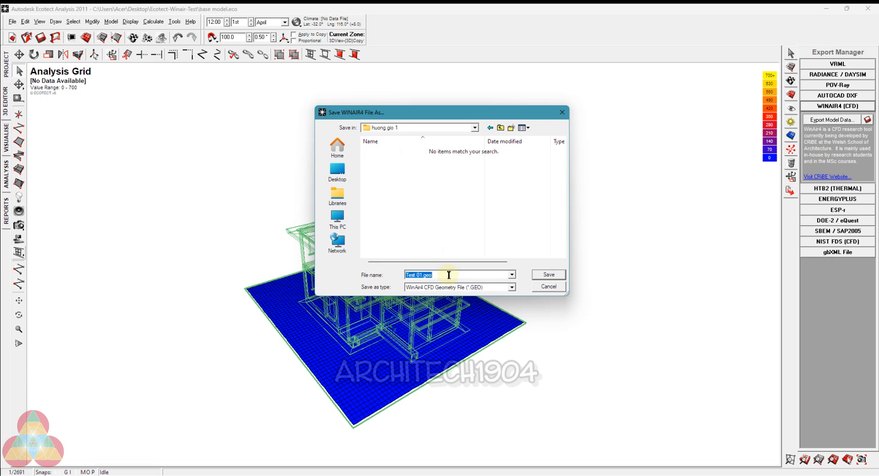
pyautogui.write('huong gio 01')
pyautogui.click(548, 275)
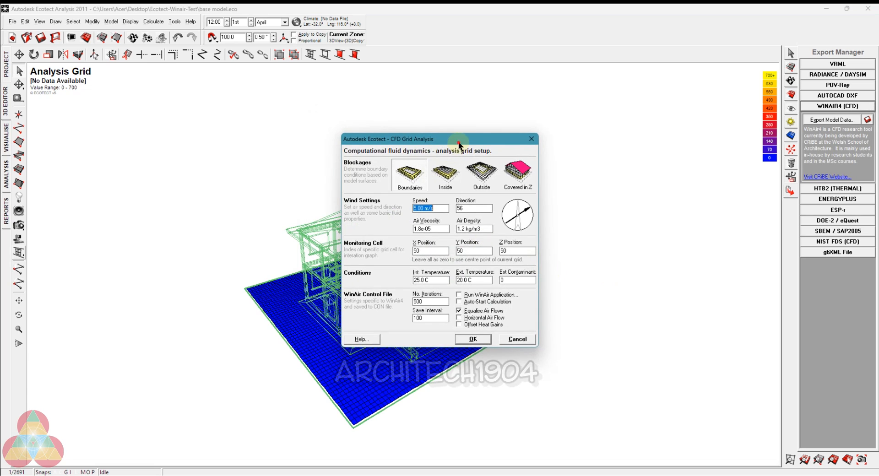
# Choose Boundaries for the CFD blockages and rotate the wind arrow to a direction of 270.0.
pyautogui.moveTo(460, 146); pyautogui.dragTo(563, 173)
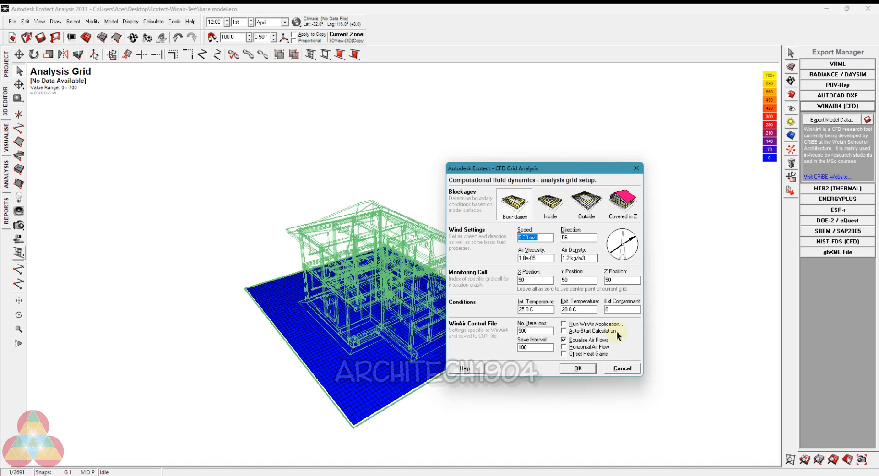
pyautogui.click(517, 202)
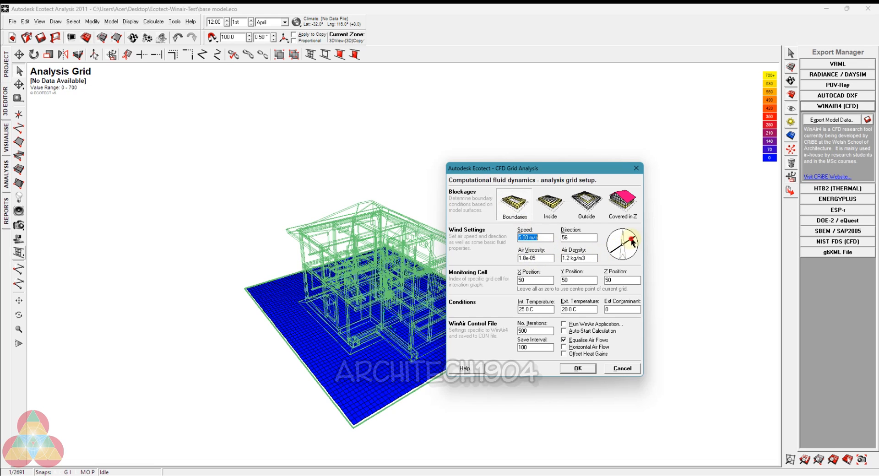
pyautogui.moveTo(632, 238); pyautogui.dragTo(634, 239)
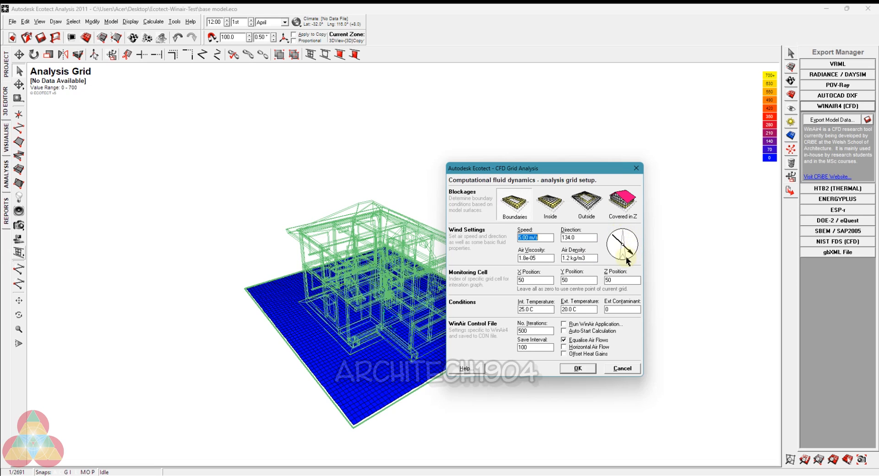
pyautogui.moveTo(628, 261); pyautogui.dragTo(608, 243)
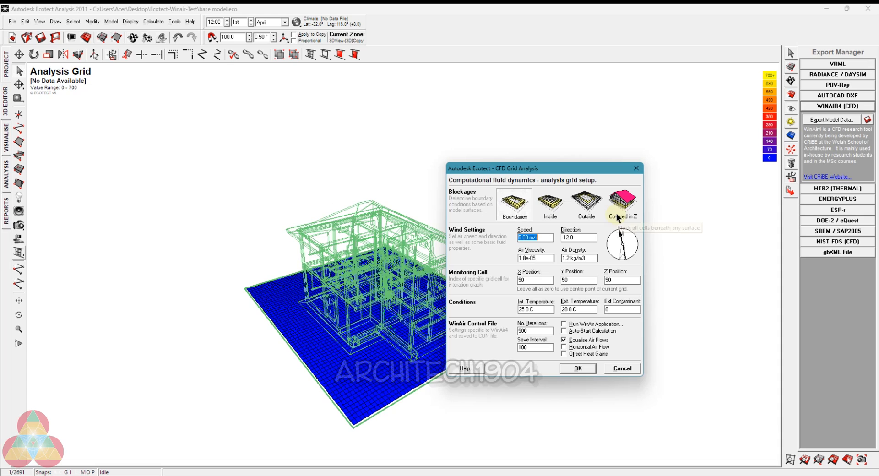
pyautogui.click(619, 242)
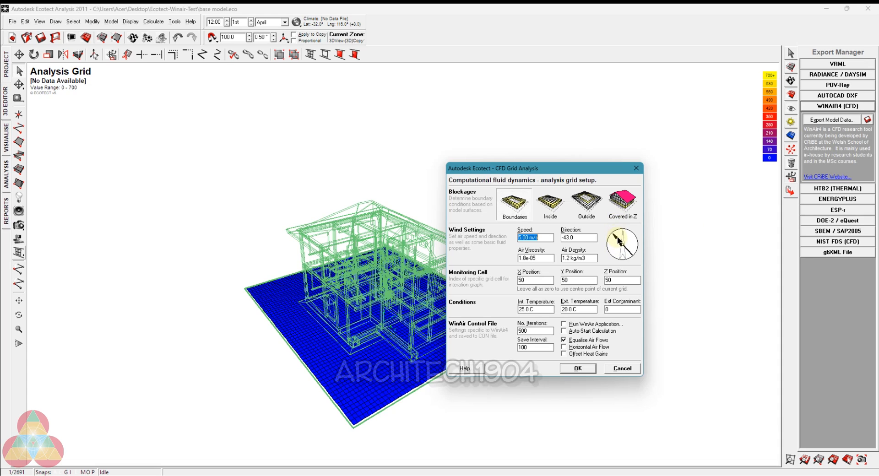
pyautogui.click(618, 234)
pyautogui.moveTo(618, 237); pyautogui.dragTo(614, 259)
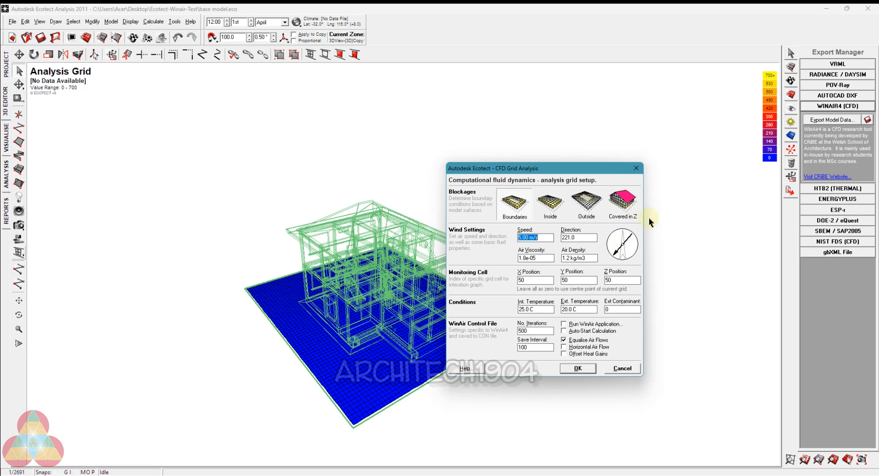
pyautogui.moveTo(622, 254)
pyautogui.mouseDown()
pyautogui.moveTo(606, 238)
pyautogui.moveTo(607, 245)
pyautogui.mouseUp()
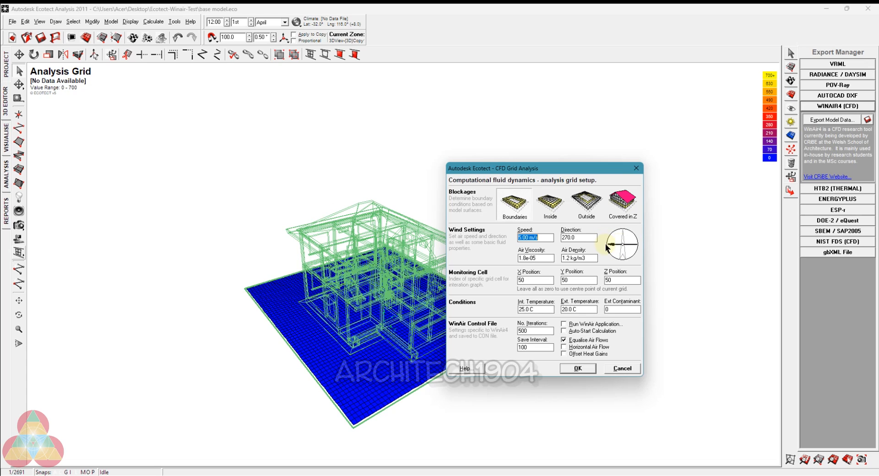
# Set the wind speed for the CFD analysis to 10 m/s.
pyautogui.doubleClick(579, 236)
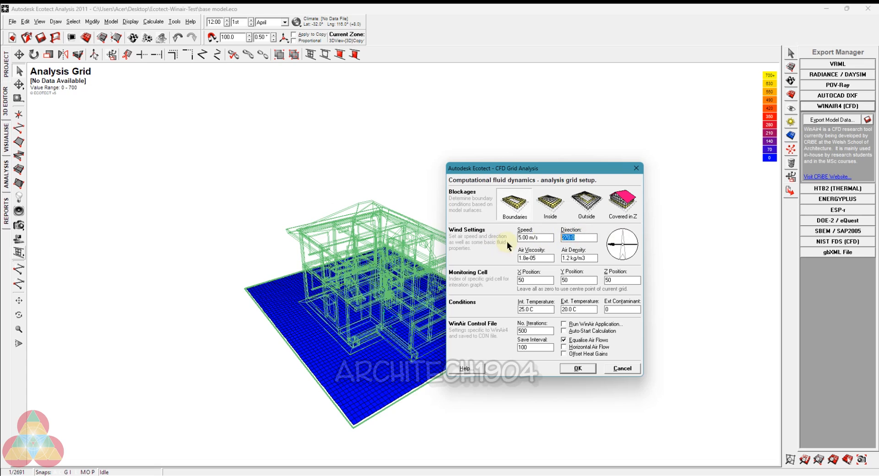
pyautogui.moveTo(544, 237); pyautogui.dragTo(498, 240)
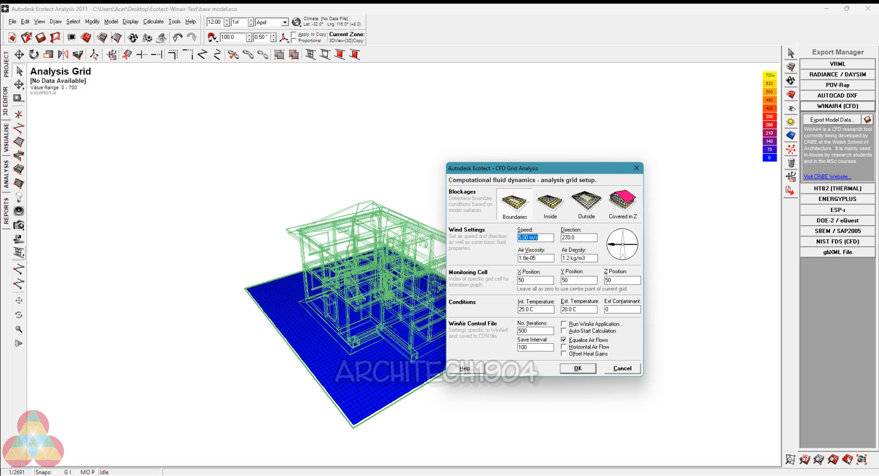
pyautogui.write('10')
# Set the monitoring cell's X, Y and Z positions to 60 and confirm the CFD grid setup to write the export.
pyautogui.click(542, 280)
pyautogui.write('60')
pyautogui.doubleClick(568, 280)
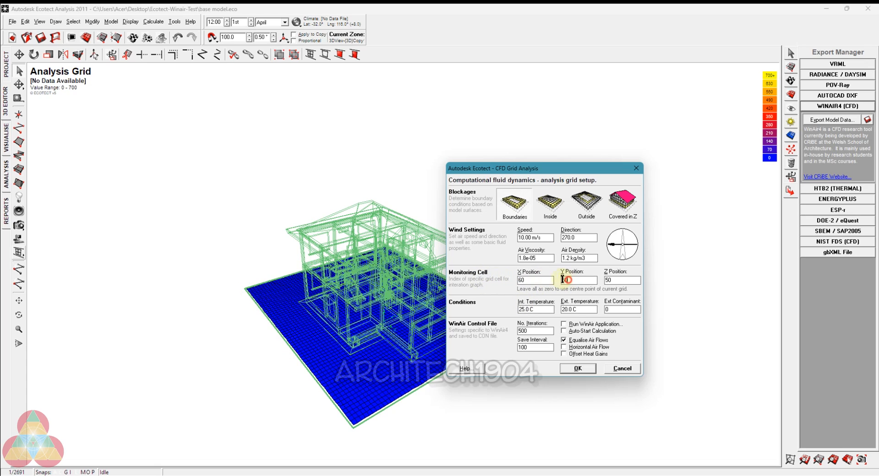
pyautogui.write('60')
pyautogui.doubleClick(623, 280)
pyautogui.write('60')
pyautogui.moveTo(532, 330); pyautogui.dragTo(505, 332)
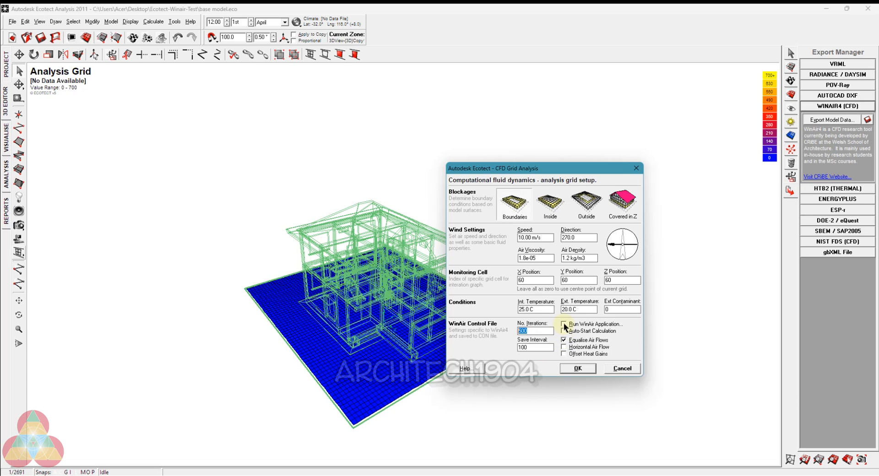
pyautogui.click(578, 369)
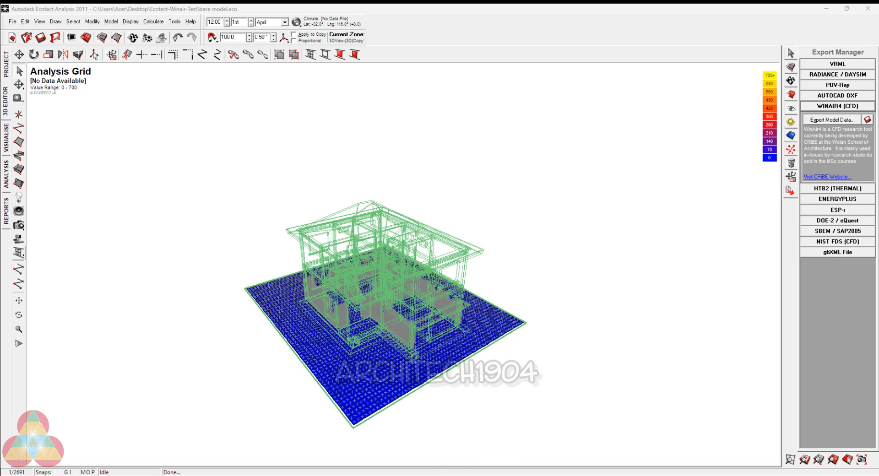
# Switch to File Explorer, check the exported files in the "huong gio 1" folder and return to Ecotect.
pyautogui.hotkey('alt', 'Tab')
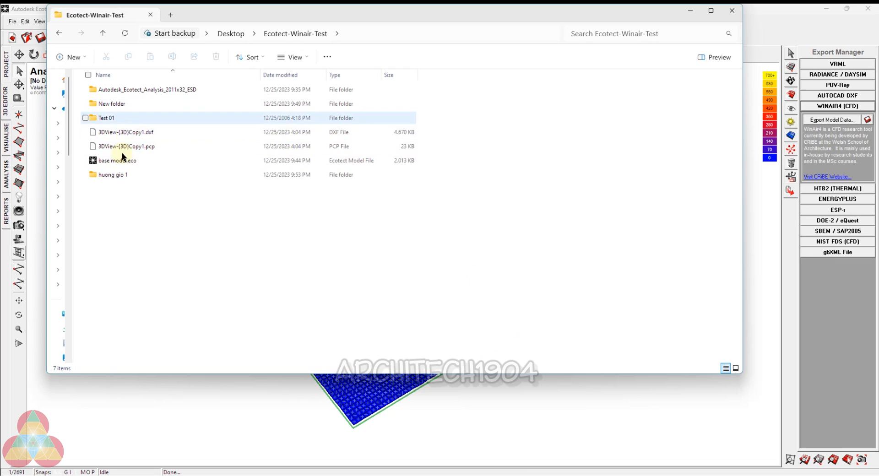
pyautogui.click(114, 175)
pyautogui.doubleClick(114, 176)
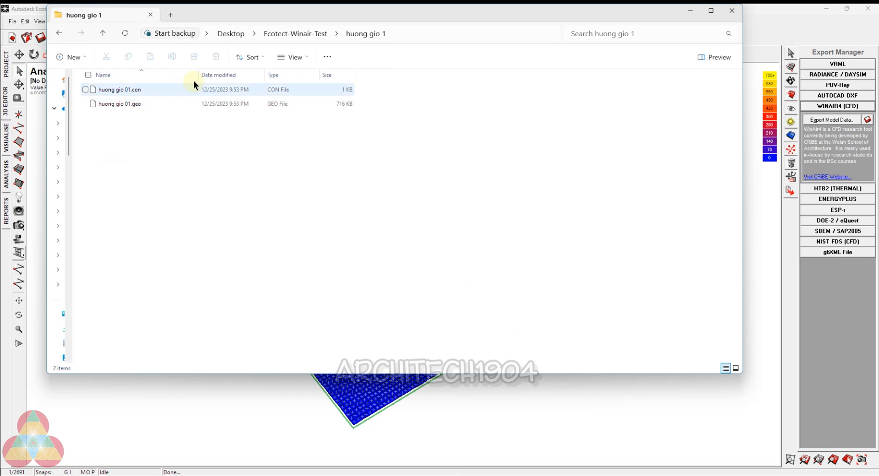
pyautogui.moveTo(198, 77); pyautogui.dragTo(224, 77)
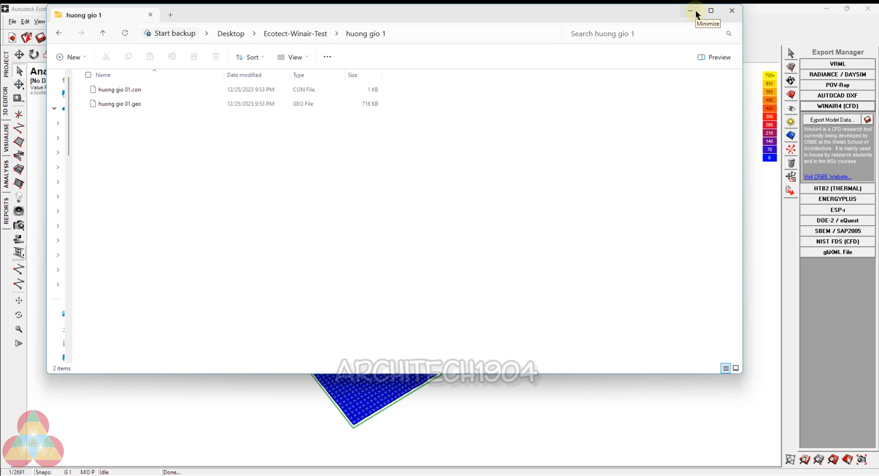
pyautogui.click(774, 30)
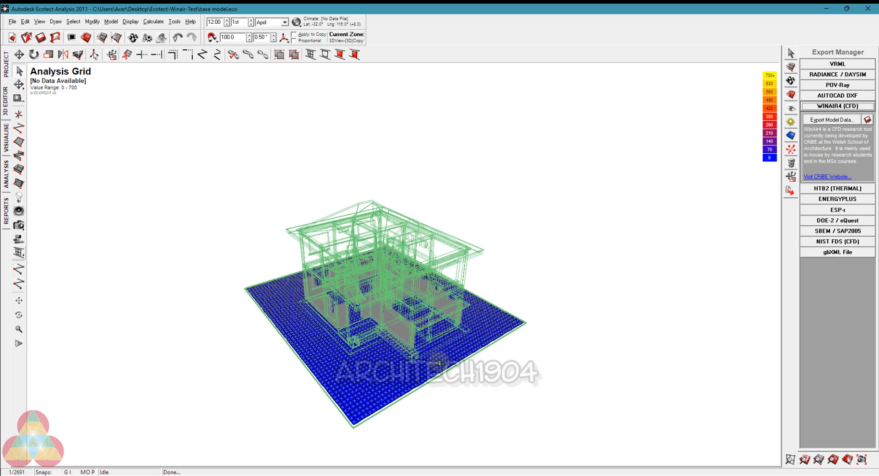
# Switch to File Explorer and select winAIR4.exe in Ecotect-Winair-Test > Autodesk_Ecotect_Analysis_2011x32_ESD > winair > bin.
pyautogui.moveTo(451, 475)
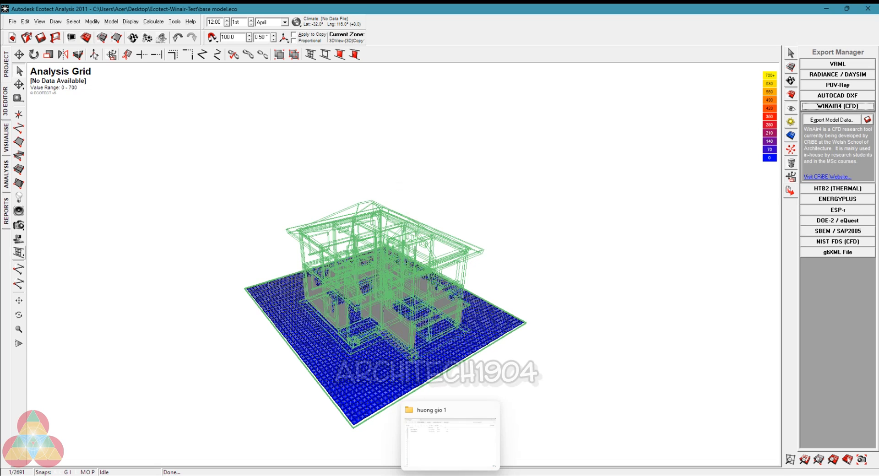
pyautogui.click(451, 440)
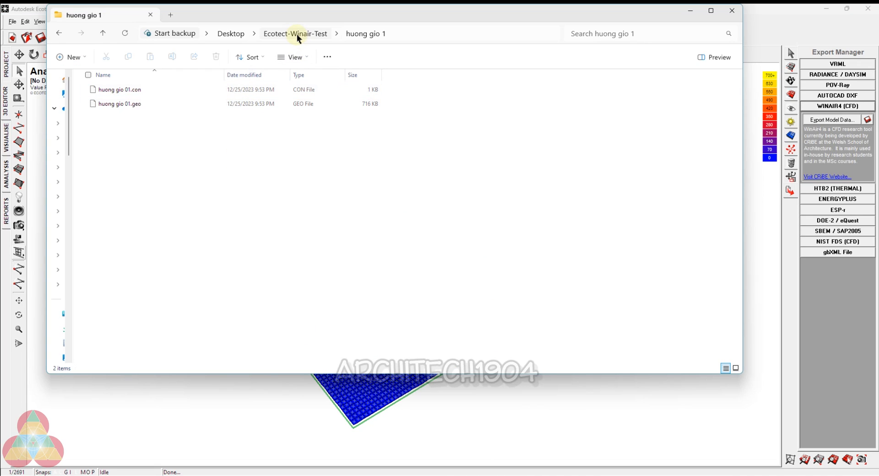
pyautogui.click(296, 35)
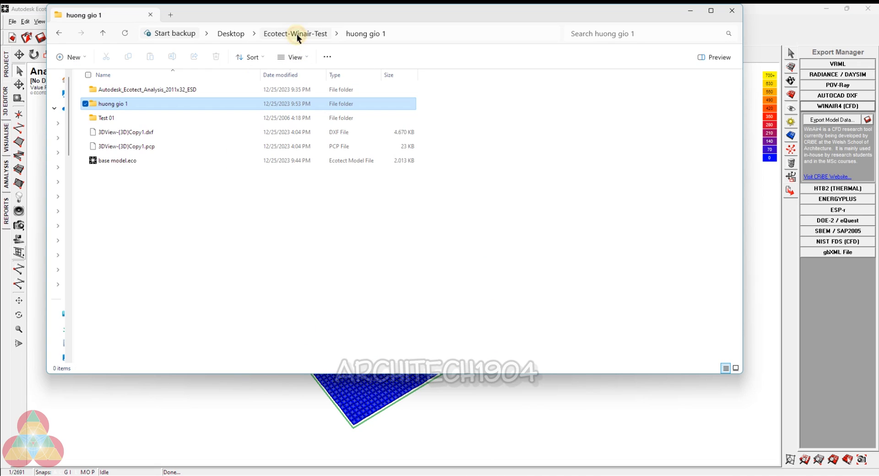
pyautogui.doubleClick(121, 92)
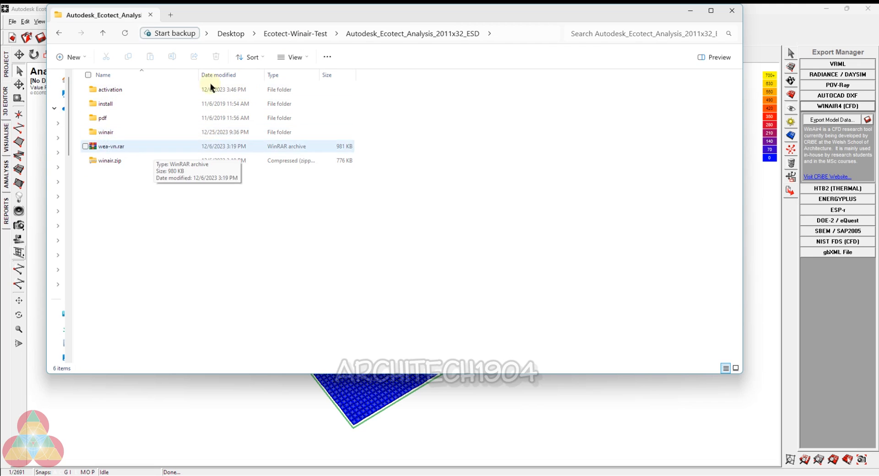
pyautogui.doubleClick(110, 133)
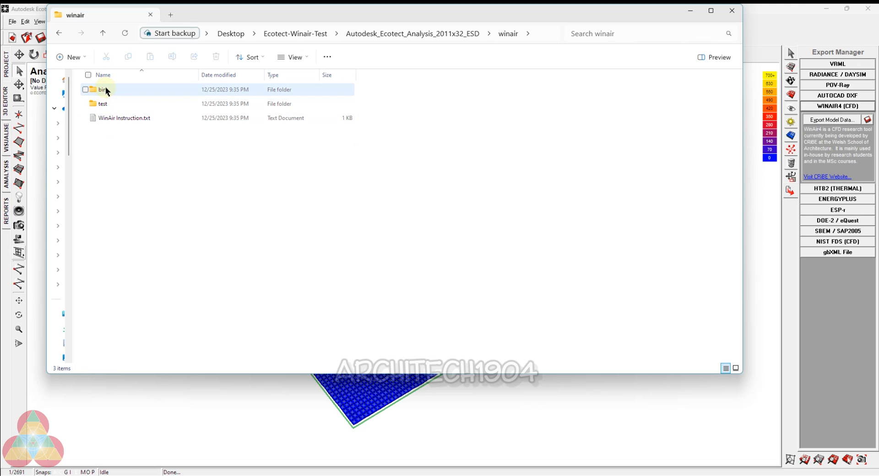
pyautogui.doubleClick(105, 90)
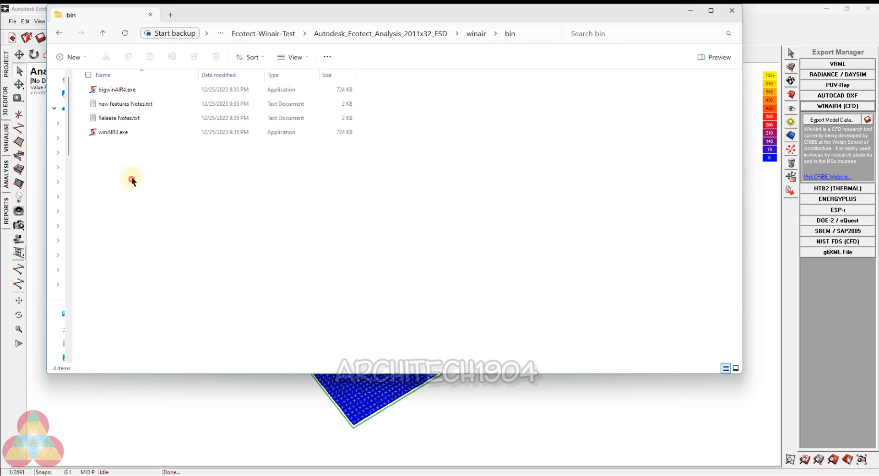
pyautogui.click(110, 133)
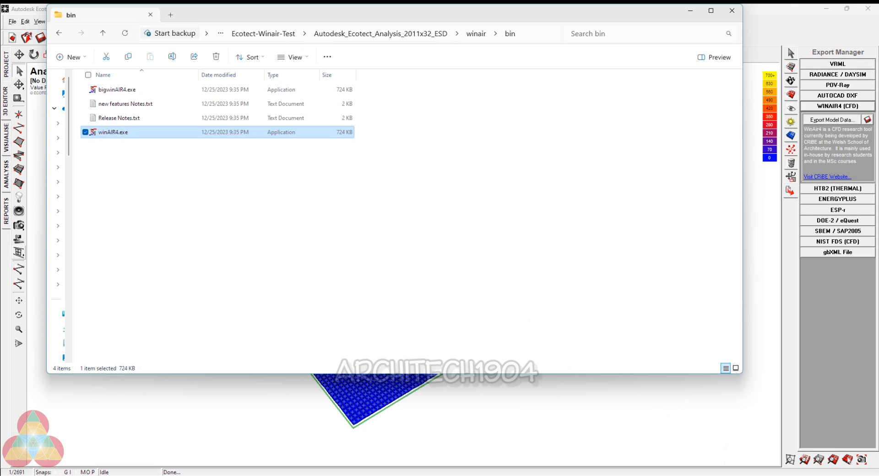
# Switch to the Windows date and time settings, manually set the system year to 2006 and put Settings away.
pyautogui.moveTo(611, 474)
pyautogui.click(612, 440)
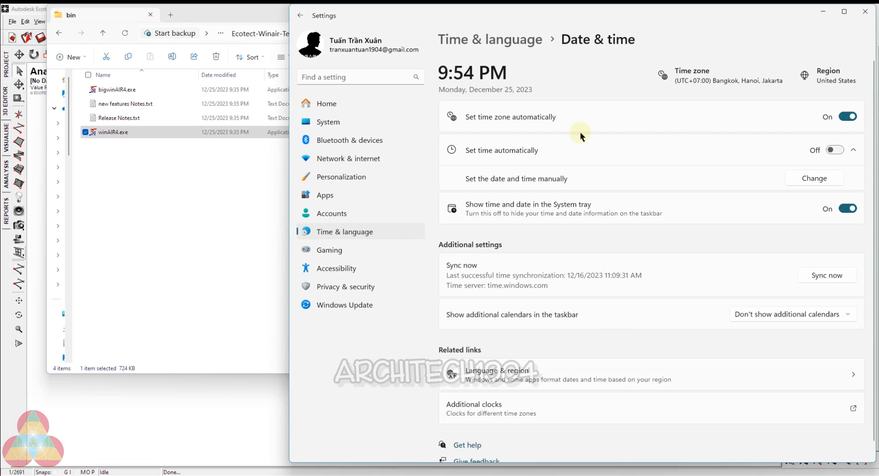
pyautogui.moveTo(603, 14); pyautogui.dragTo(428, 15)
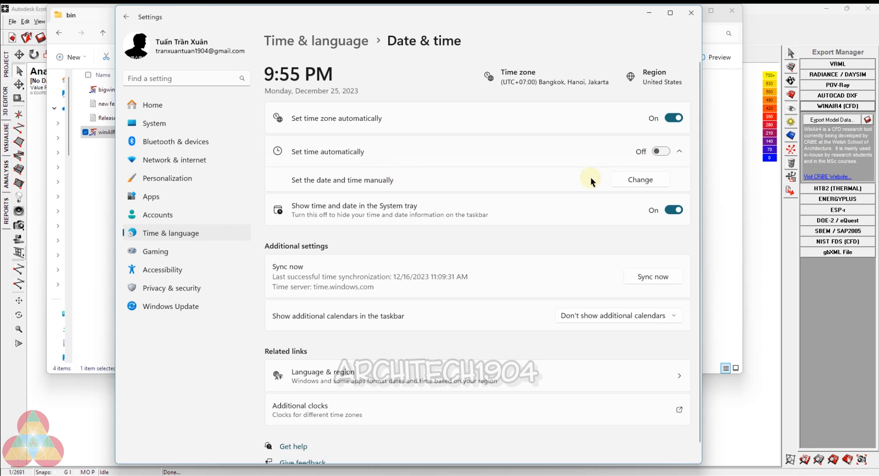
pyautogui.click(632, 183)
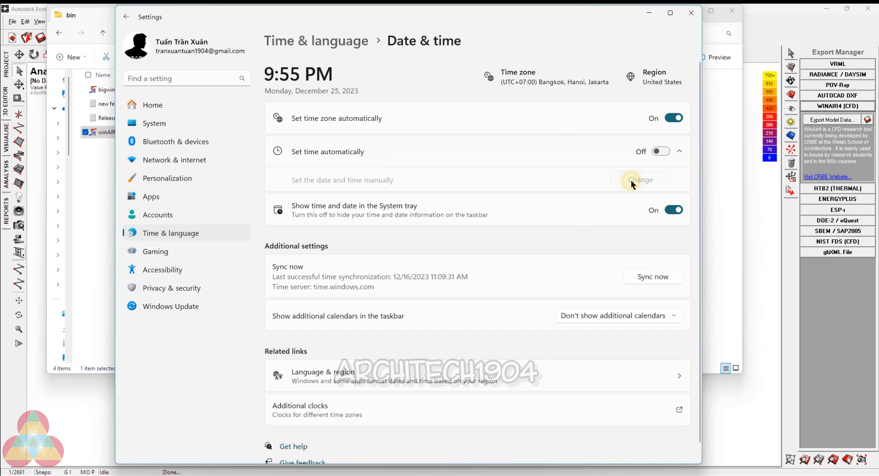
pyautogui.click(408, 215)
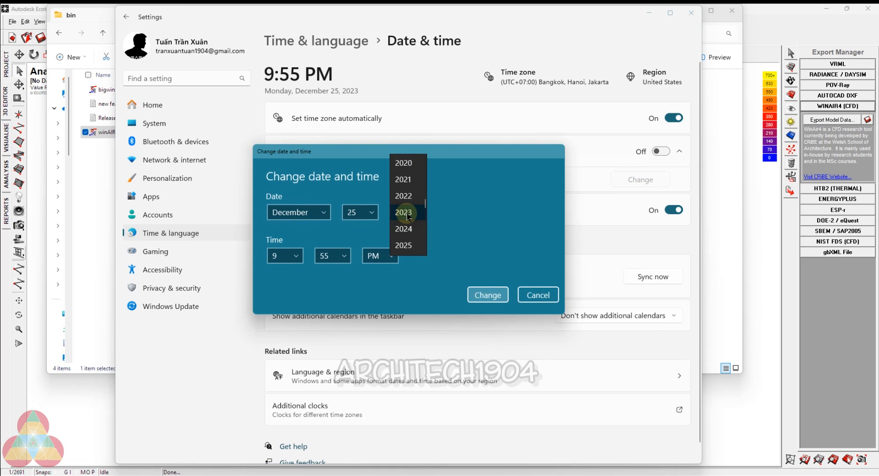
pyautogui.scroll(7, 408, 213)
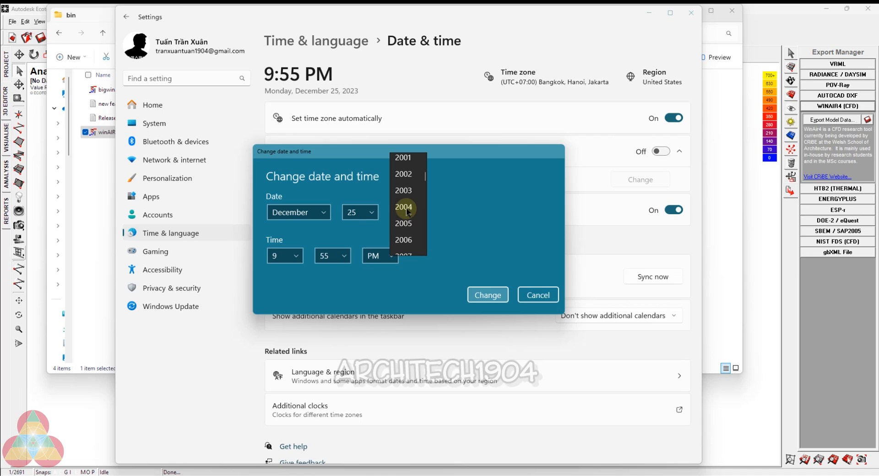
pyautogui.click(404, 240)
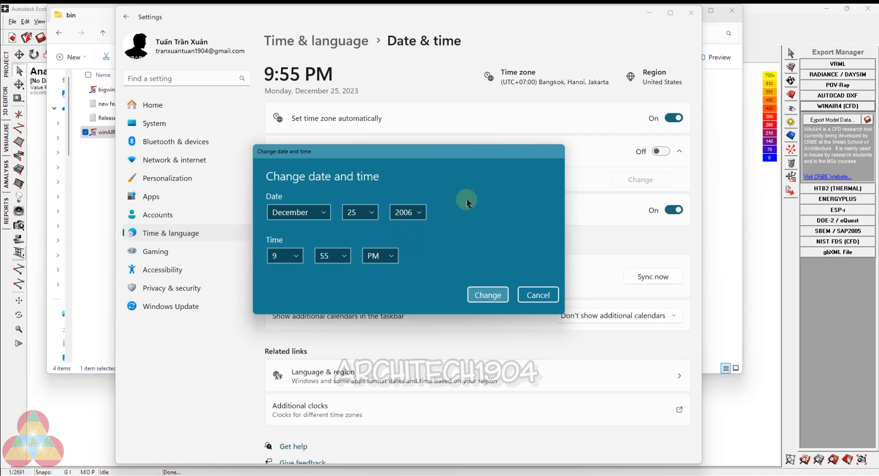
pyautogui.click(484, 298)
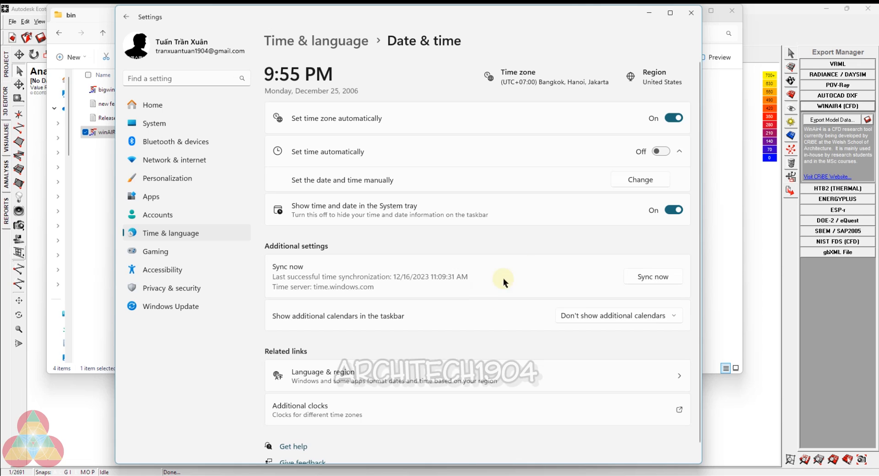
pyautogui.click(650, 18)
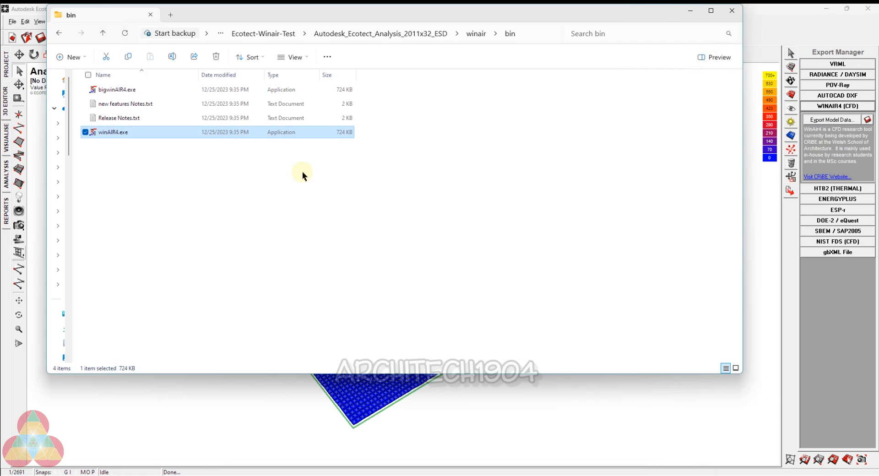
# Launch winAIR4.exe from the bin folder and clear the File Explorer window out of the way.
pyautogui.doubleClick(123, 133)
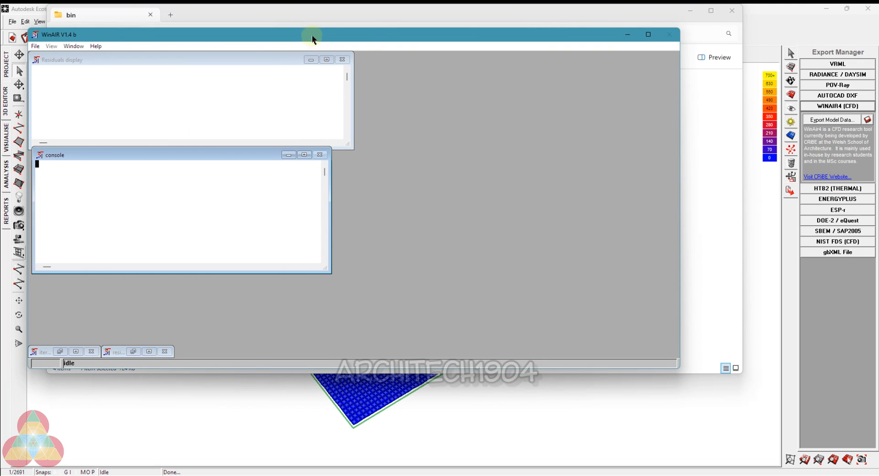
pyautogui.moveTo(313, 39); pyautogui.dragTo(383, 57)
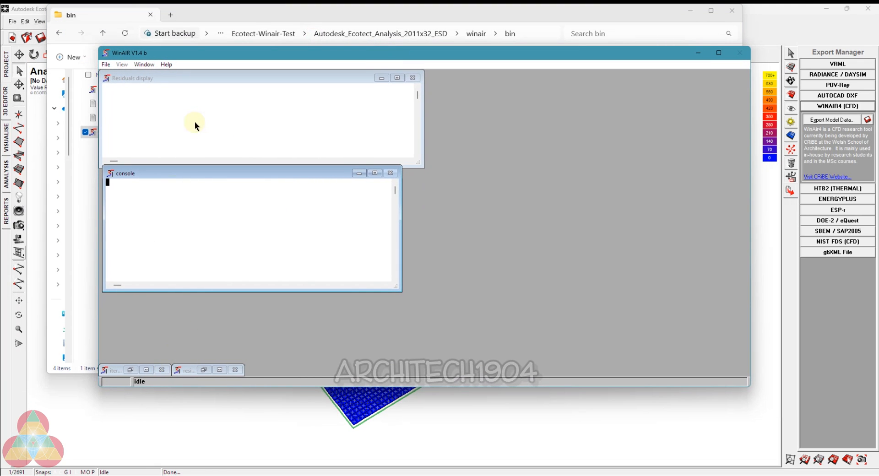
pyautogui.click(690, 13)
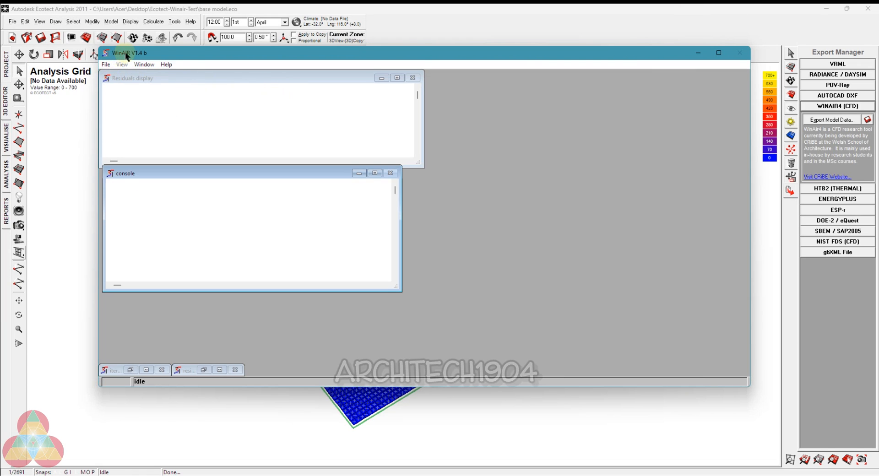
# Load the geometry file "huong gio 01.geo" from Desktop > Ecotect-Winair-Test > huong gio 1 into WinAir.
pyautogui.click(106, 64)
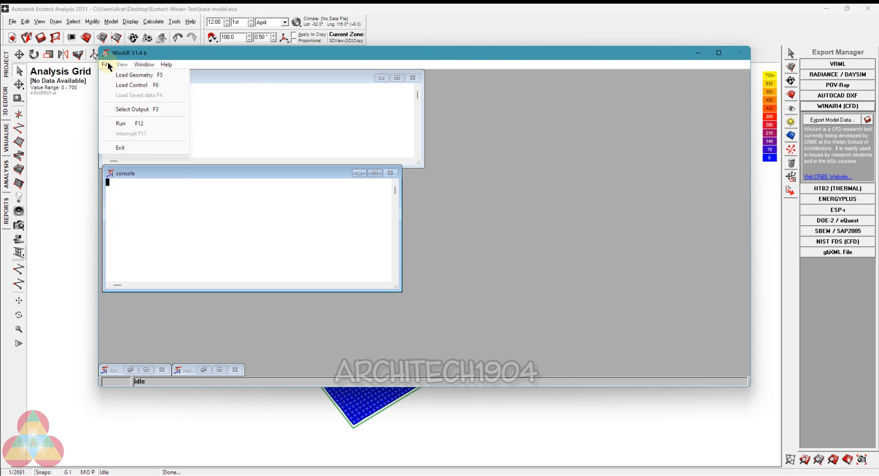
pyautogui.click(136, 77)
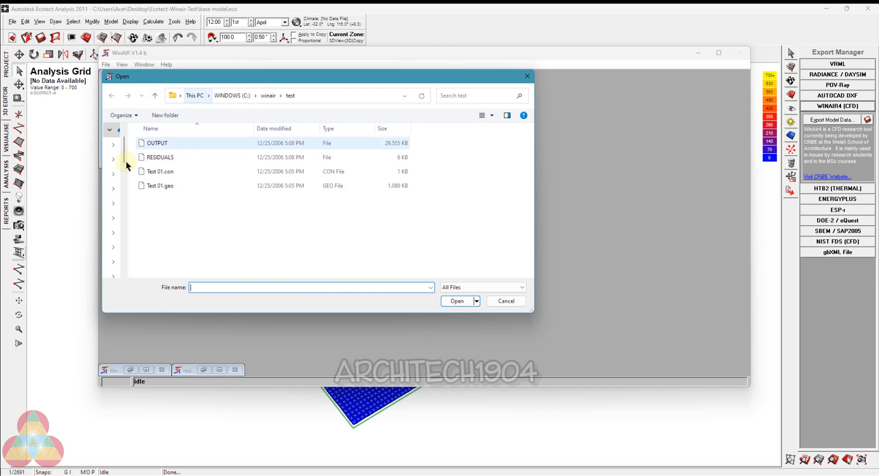
pyautogui.moveTo(124, 163); pyautogui.dragTo(160, 161)
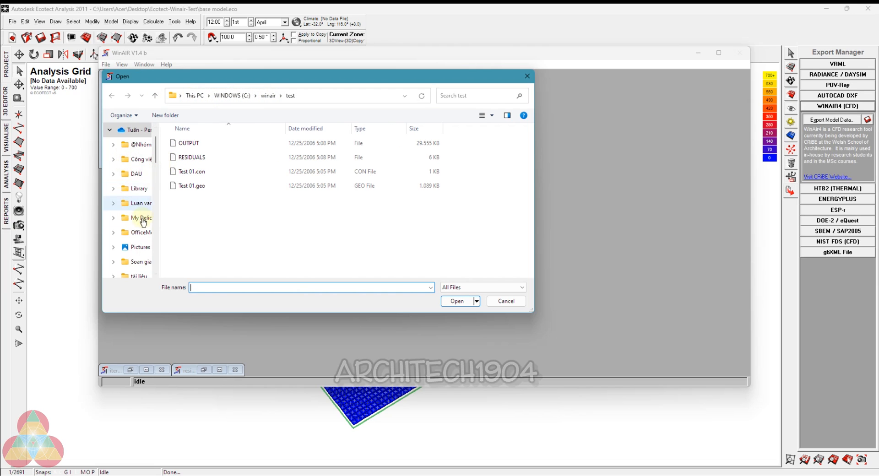
pyautogui.scroll(-3, 133, 202)
pyautogui.click(134, 203)
pyautogui.scroll(-3, 236, 224)
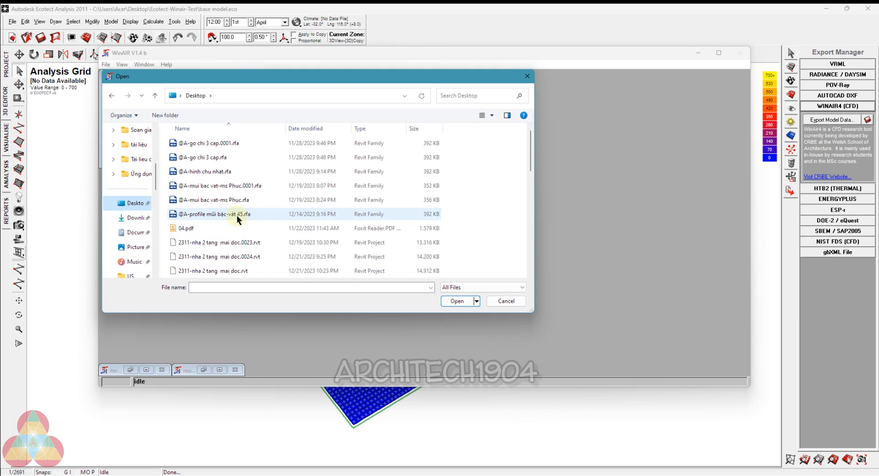
pyautogui.scroll(3, 234, 215)
pyautogui.doubleClick(210, 157)
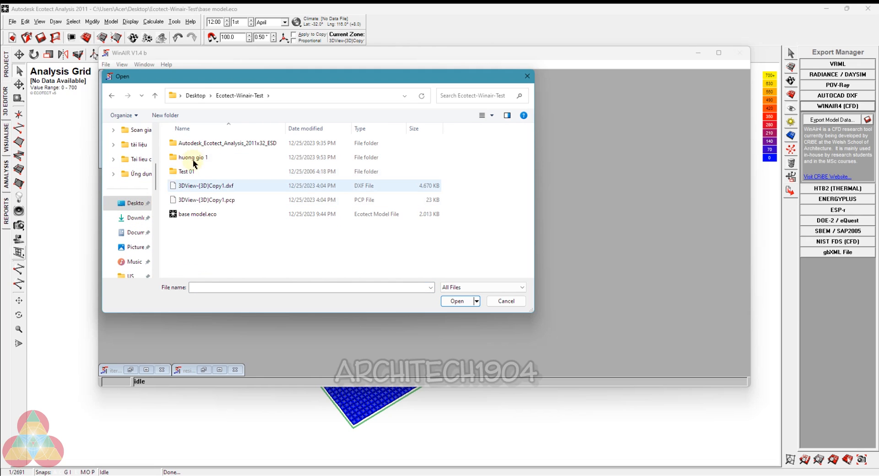
pyautogui.doubleClick(195, 158)
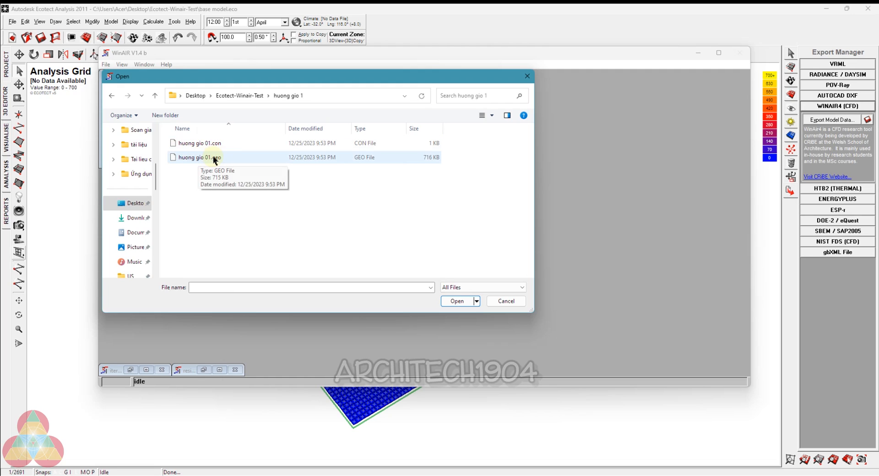
pyautogui.click(213, 159)
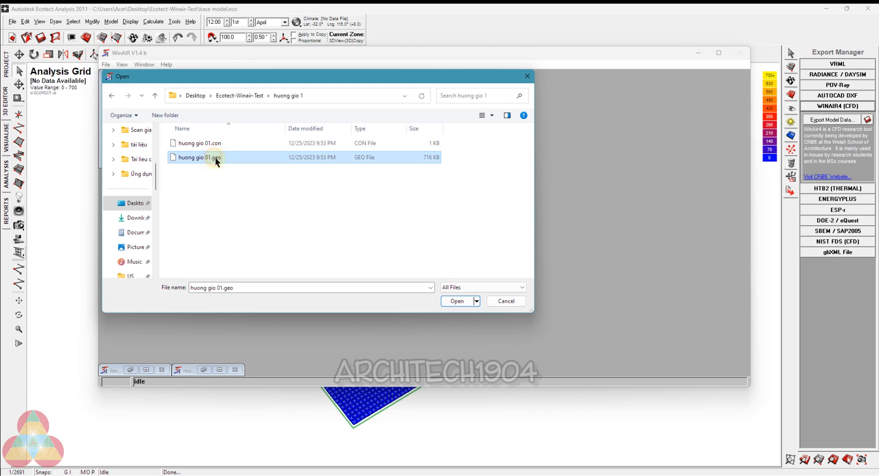
pyautogui.click(456, 301)
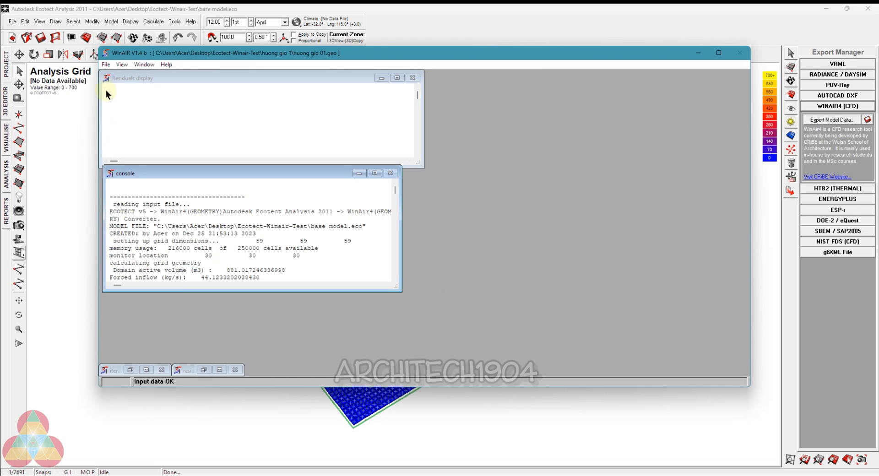
# Load the control file "huong gio 01.con" from the "huong gio 1" folder.
pyautogui.click(105, 66)
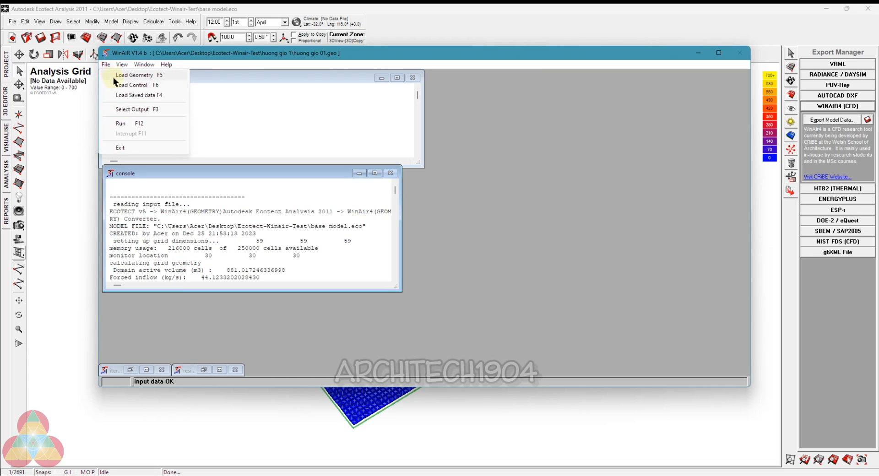
pyautogui.click(136, 86)
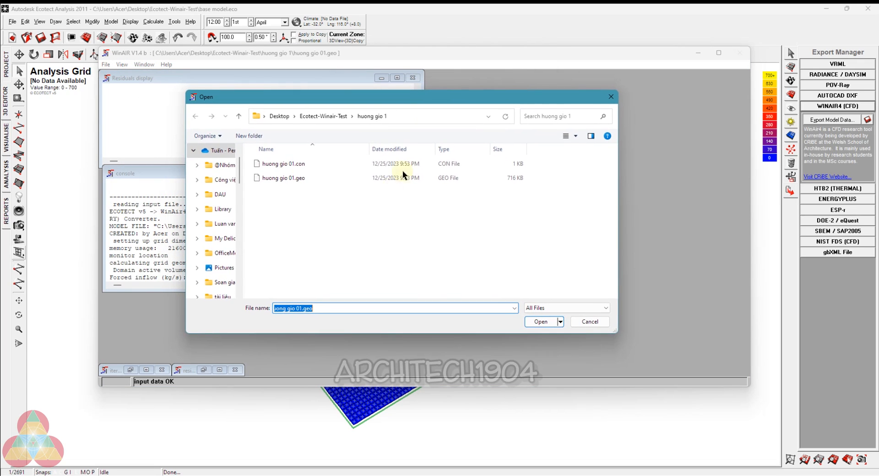
pyautogui.click(295, 166)
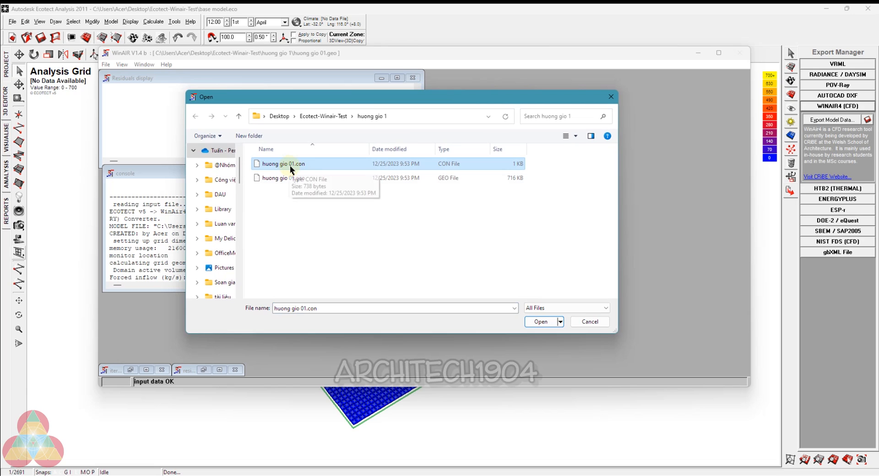
pyautogui.click(541, 322)
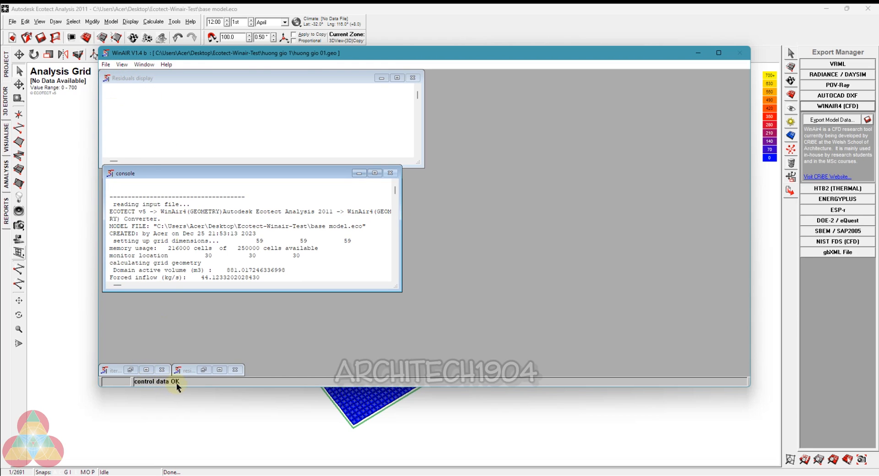
# Run the calculation from Initialise with 500 iterations, saving data every 100, and minimize WinAir when it is idle.
pyautogui.click(107, 65)
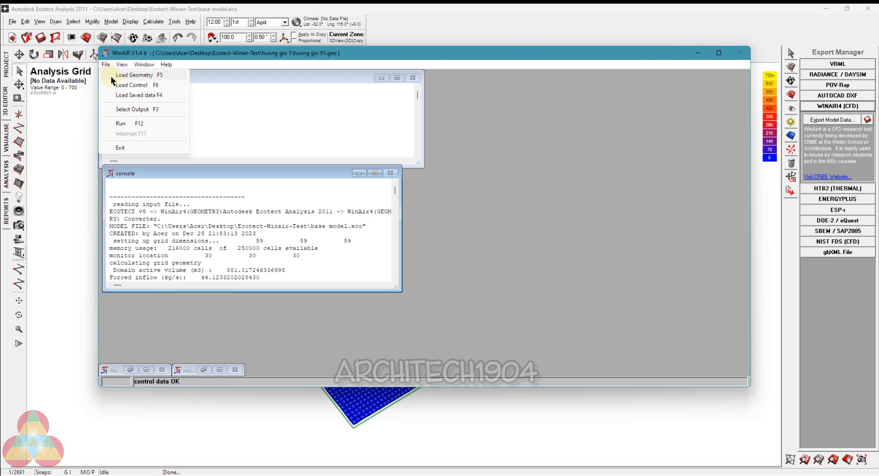
pyautogui.click(122, 124)
pyautogui.moveTo(158, 80); pyautogui.dragTo(531, 106)
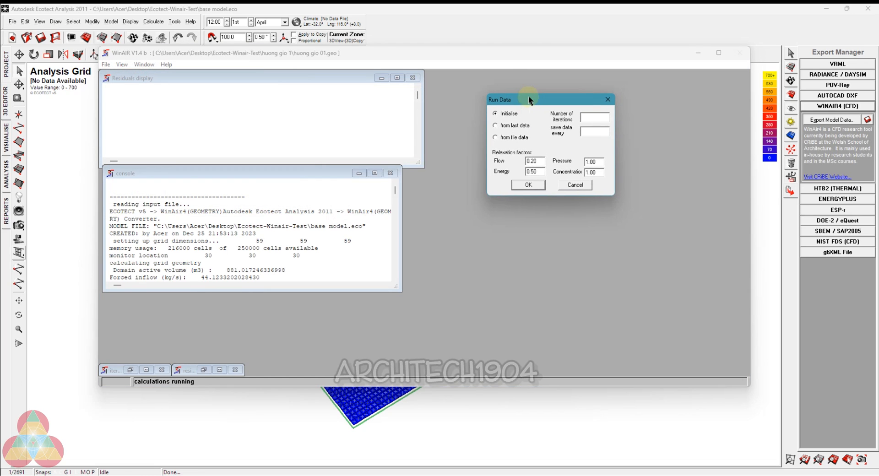
pyautogui.click(586, 118)
pyautogui.click(587, 117)
pyautogui.doubleClick(585, 117)
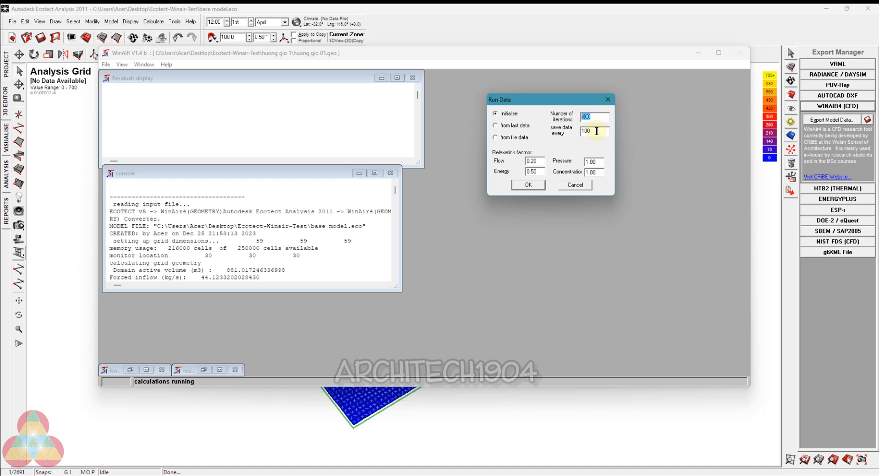
pyautogui.click(531, 185)
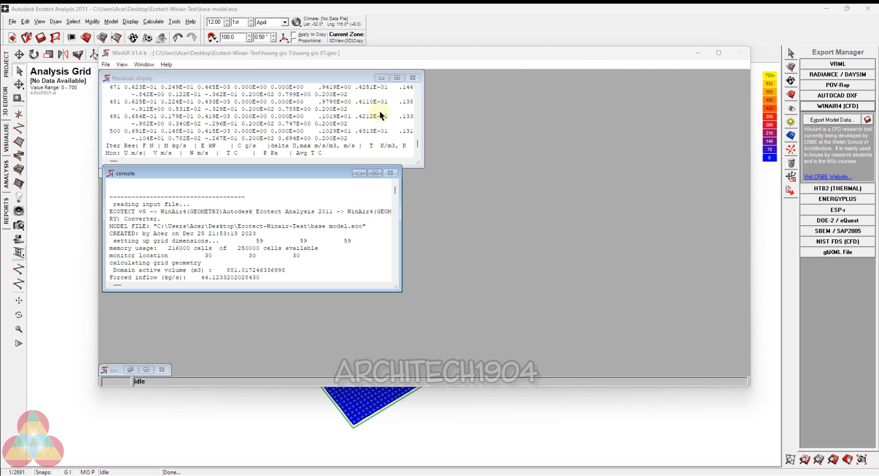
pyautogui.click(697, 54)
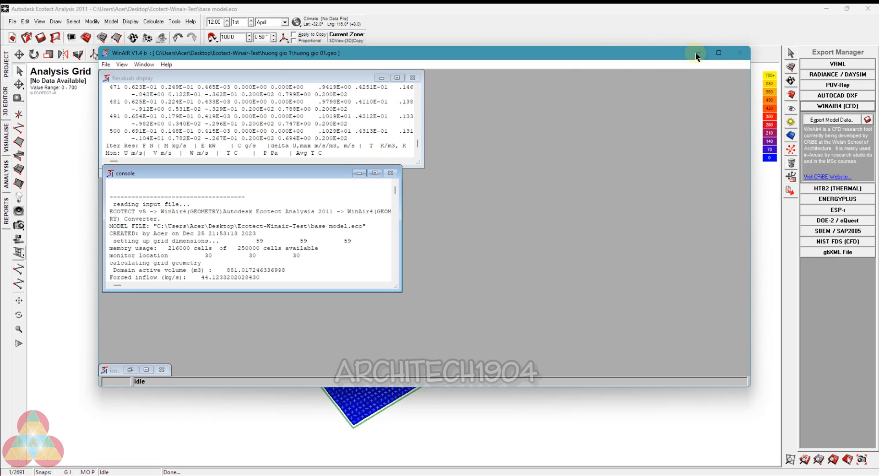
# In Ecotect, load the CFD file OUTPUT from Desktop > Ecotect-Winair-Test > huong gio 1 into the analysis grid, using the New format.
pyautogui.click(696, 53)
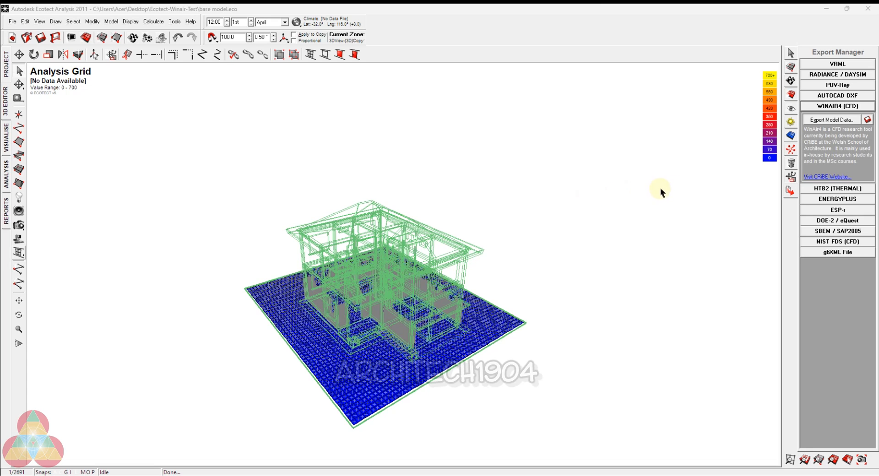
pyautogui.click(790, 137)
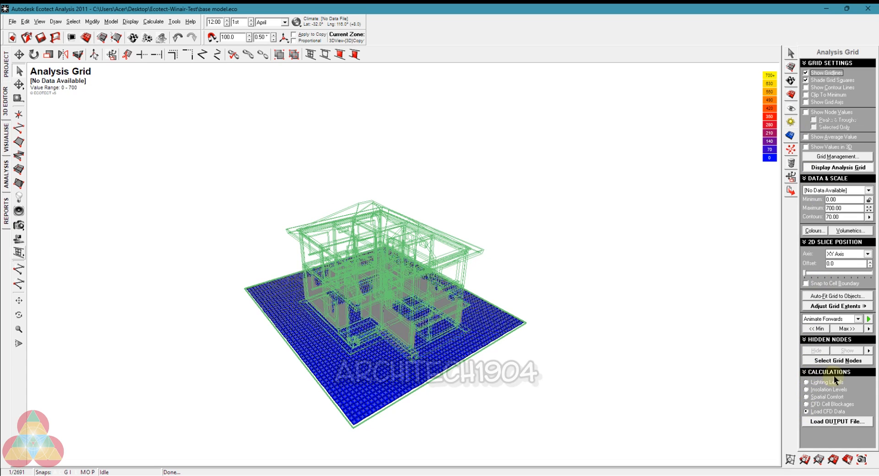
pyautogui.click(821, 425)
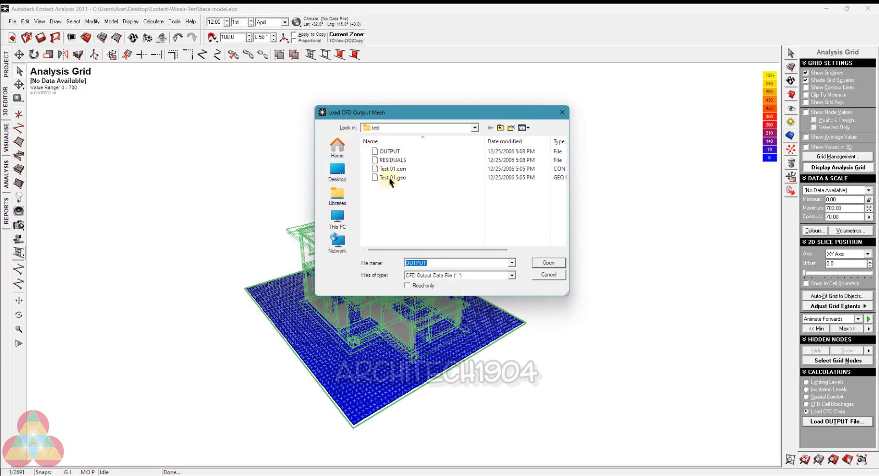
pyautogui.click(338, 172)
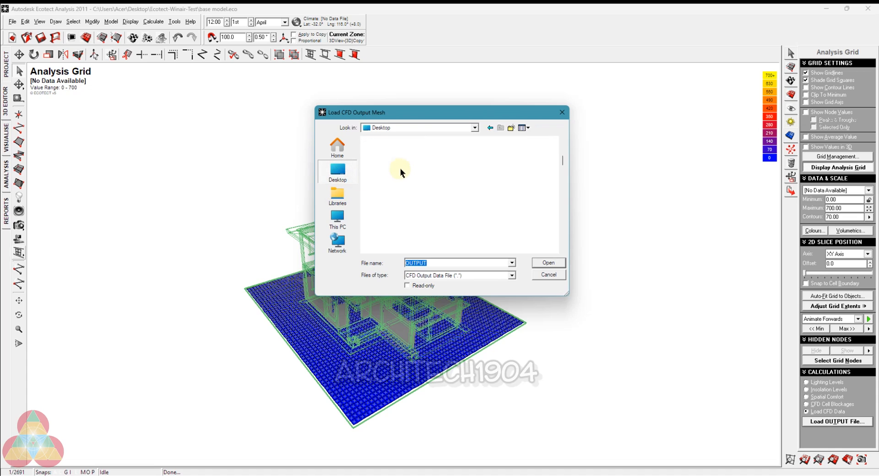
pyautogui.scroll(-10, 412, 233)
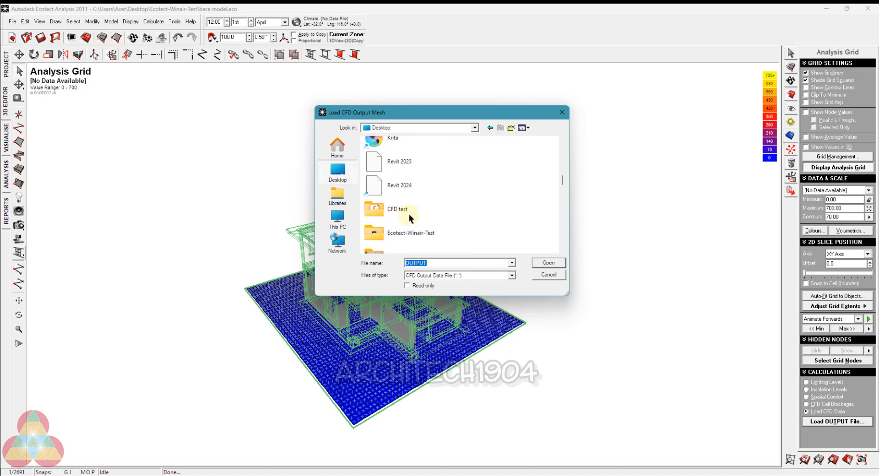
pyautogui.doubleClick(404, 232)
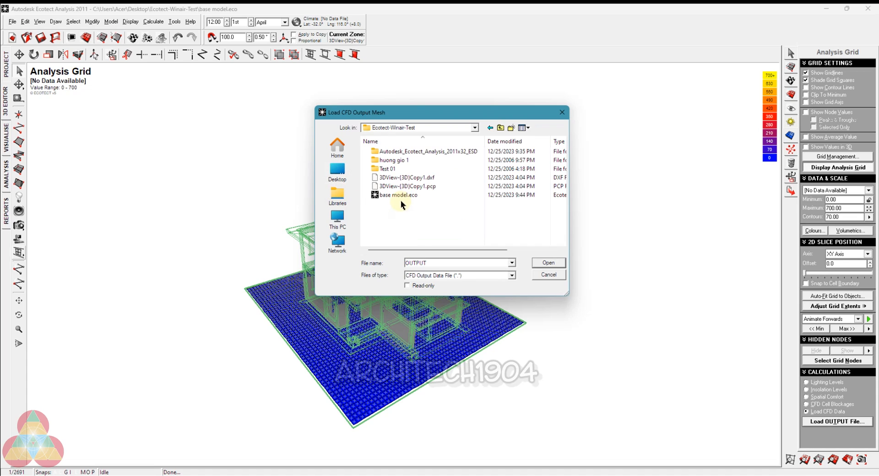
pyautogui.click(393, 162)
pyautogui.doubleClick(394, 161)
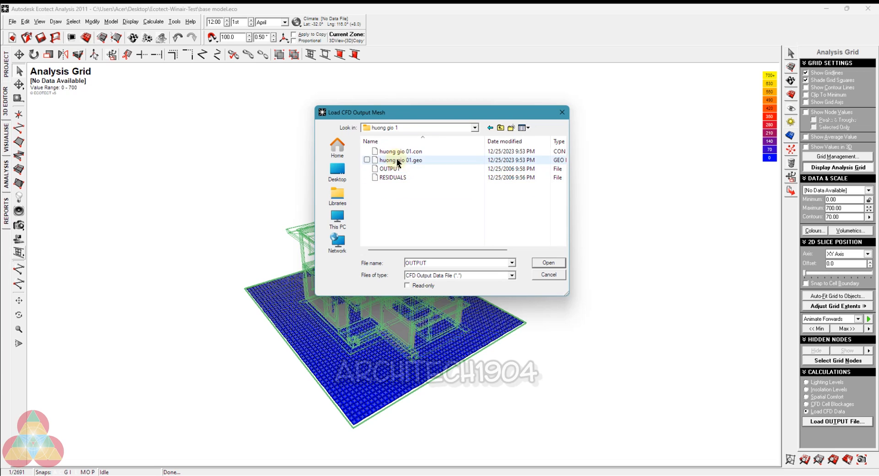
pyautogui.click(398, 171)
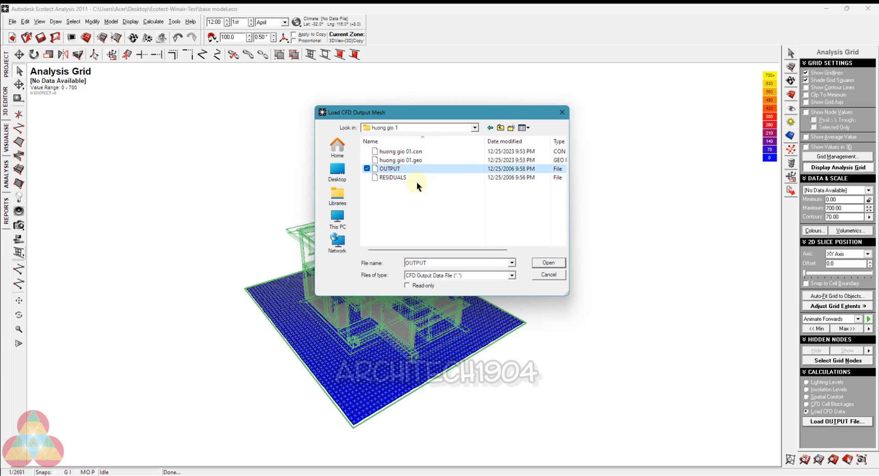
pyautogui.moveTo(569, 191); pyautogui.dragTo(652, 190)
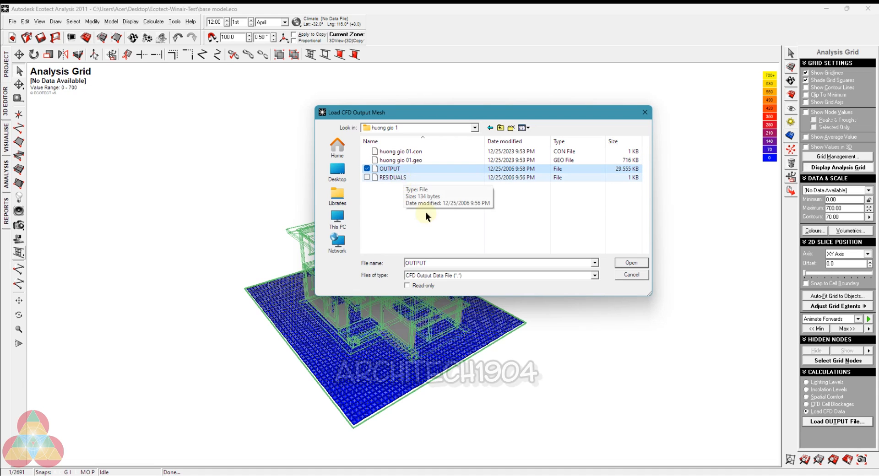
pyautogui.click(633, 262)
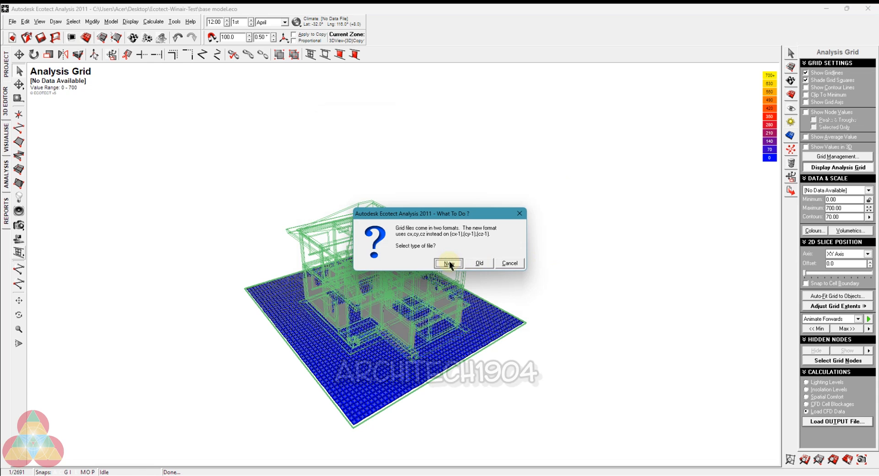
pyautogui.click(449, 263)
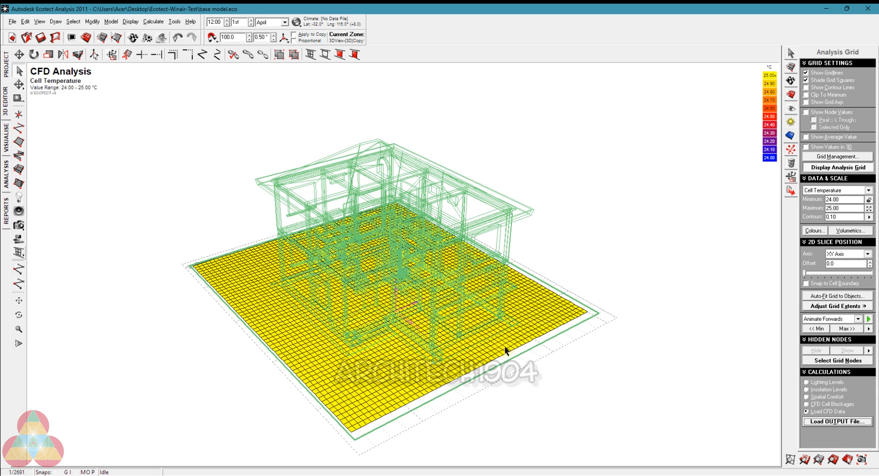
# Show Air Flow Rate as the data displayed on the CFD analysis grid.
pyautogui.moveTo(522, 355); pyautogui.dragTo(553, 360, button='right')
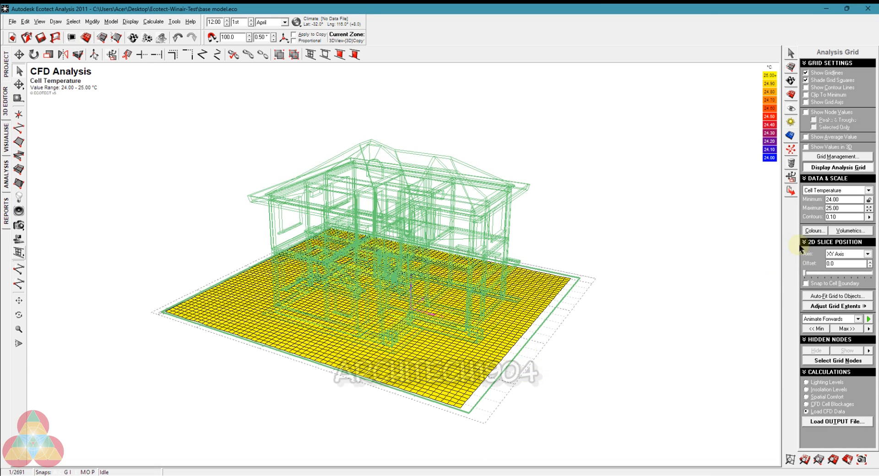
pyautogui.click(826, 193)
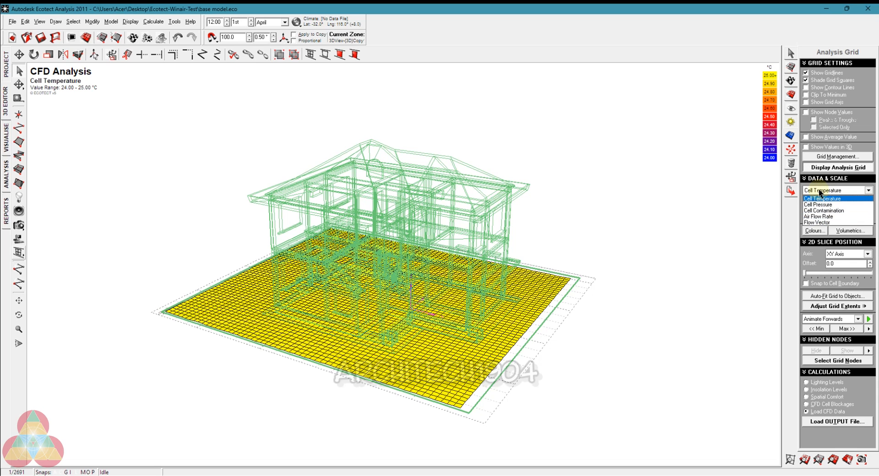
pyautogui.click(815, 217)
pyautogui.moveTo(698, 288); pyautogui.dragTo(667, 293, button='right')
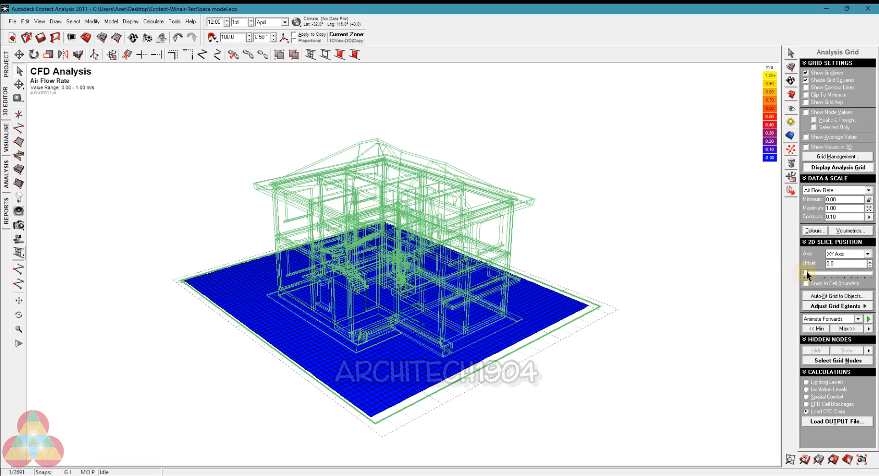
# Raise the XY slice through the house to offset 900.0 and up to 2359.3, then settle it at 2000.0.
pyautogui.moveTo(807, 275); pyautogui.dragTo(831, 275)
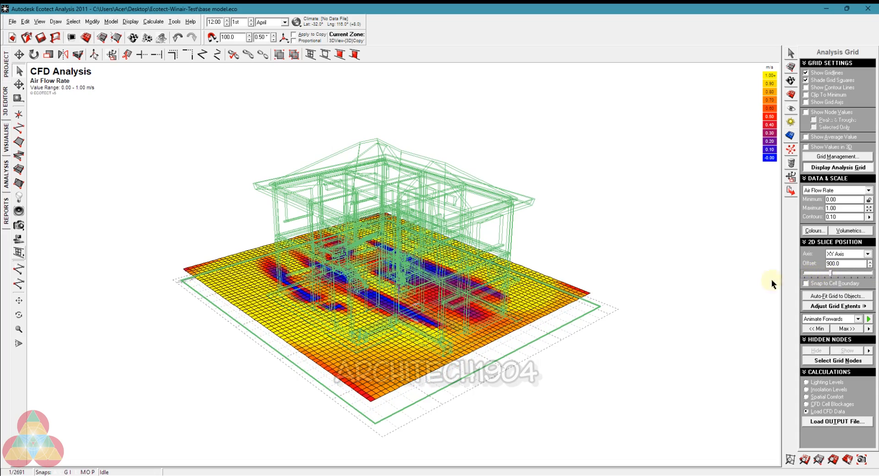
pyautogui.moveTo(630, 314); pyautogui.dragTo(579, 307, button='right')
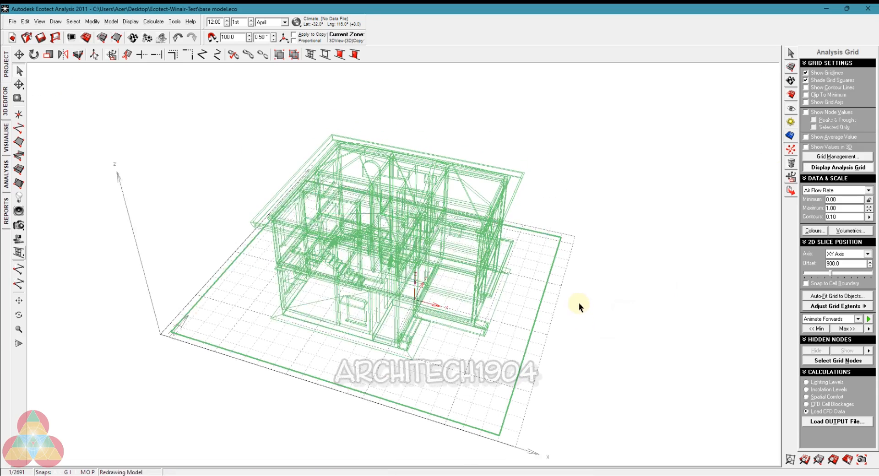
pyautogui.moveTo(834, 274); pyautogui.dragTo(871, 273)
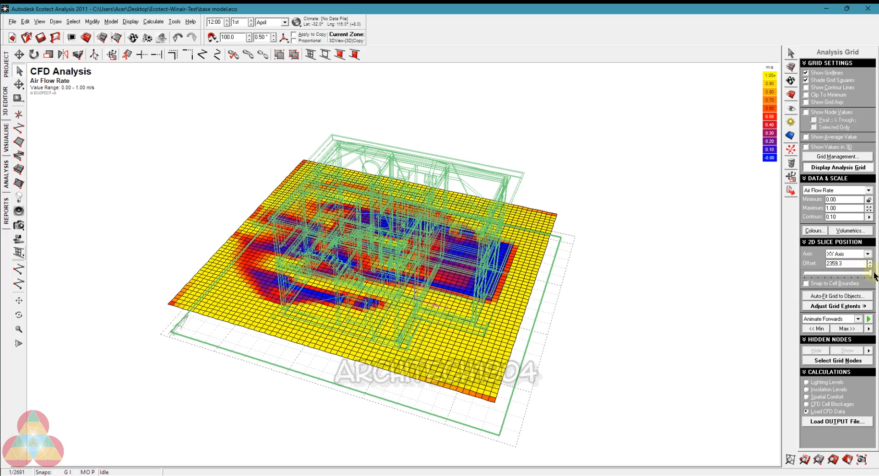
pyautogui.moveTo(624, 334); pyautogui.dragTo(570, 330, button='right')
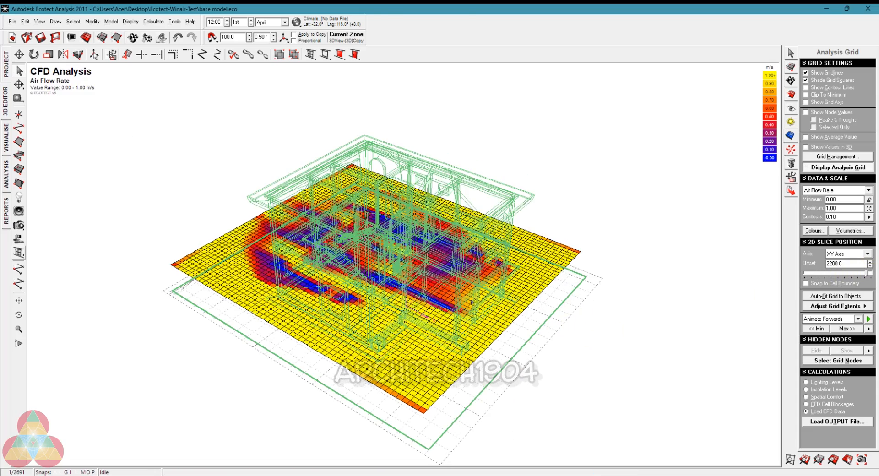
pyautogui.scroll(-4, 473, 302)
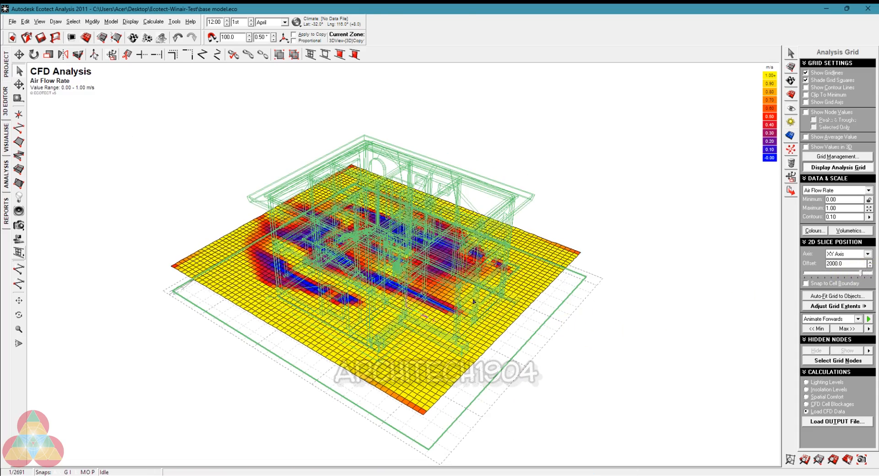
pyautogui.scroll(2, 474, 303)
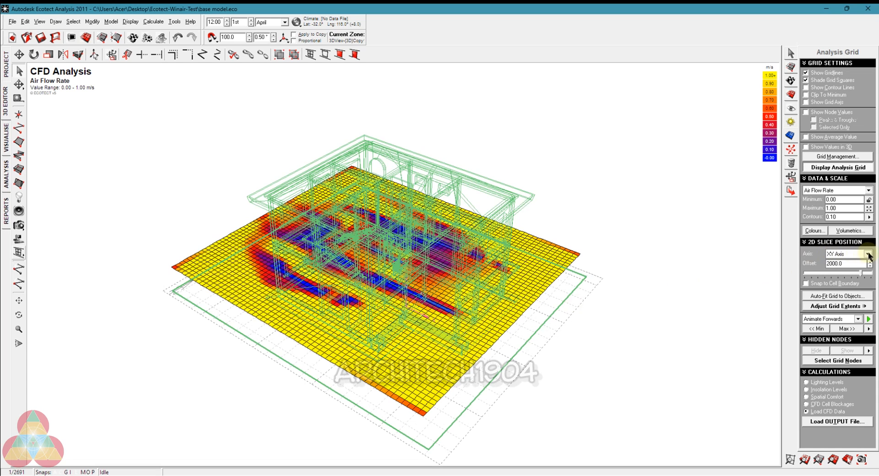
# Switch the 2D slice to the YZ axis and inspect the airflow section from a low side view.
pyautogui.click(833, 255)
pyautogui.click(838, 272)
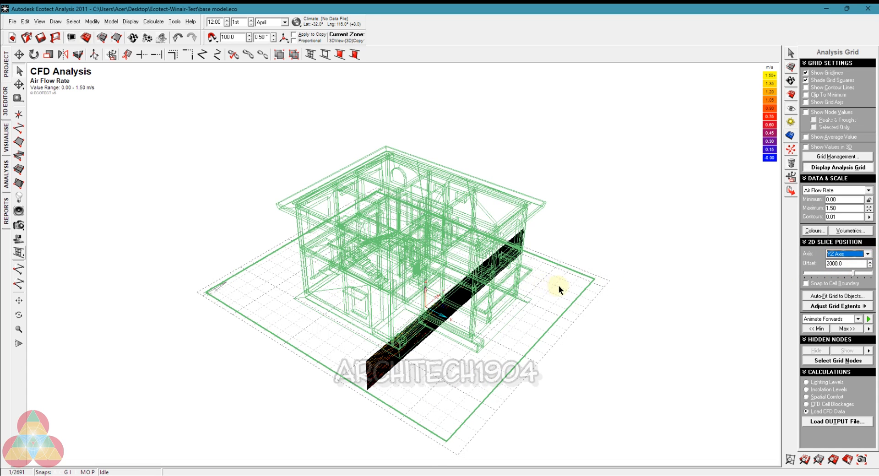
pyautogui.moveTo(539, 301); pyautogui.dragTo(507, 263, button='right')
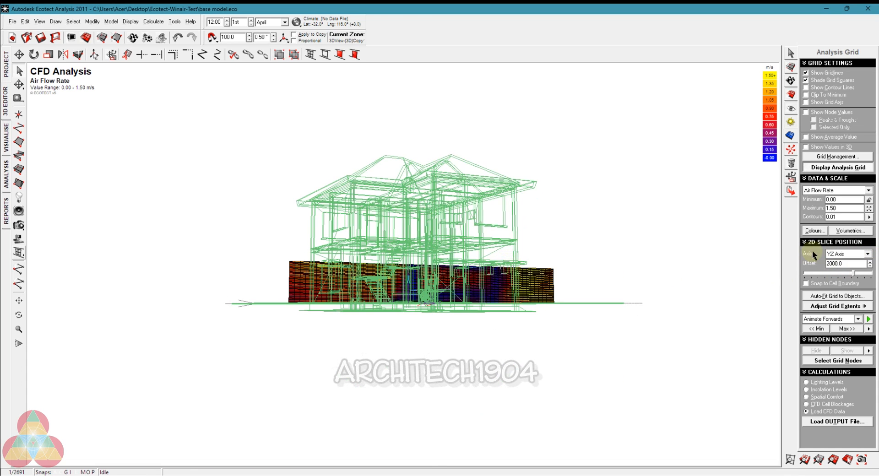
# Set the 2D slice to the XZ axis to show the airflow section along the house.
pyautogui.click(868, 255)
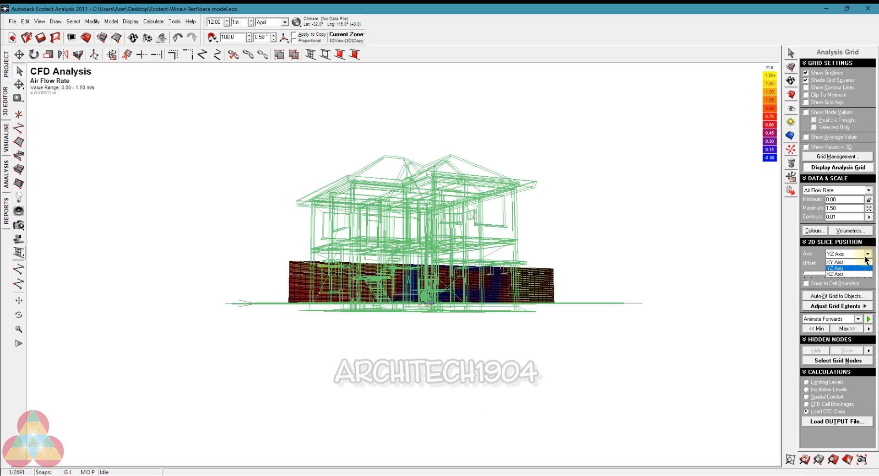
pyautogui.click(840, 274)
pyautogui.scroll(2, 712, 278)
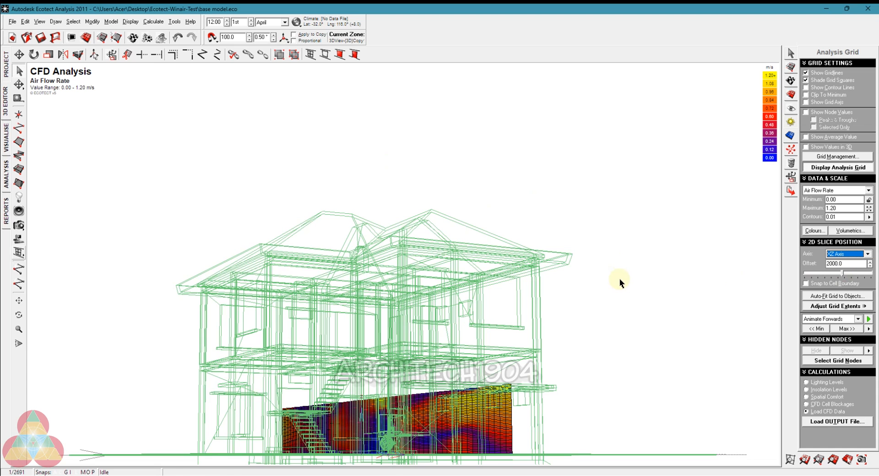
pyautogui.moveTo(619, 279); pyautogui.dragTo(625, 308, button='right')
# Shift the XZ slice back and forth through the house, ending at offset 2600.0.
pyautogui.press('Up')
pyautogui.press('Up')
pyautogui.press('Up')
pyautogui.press('Up')
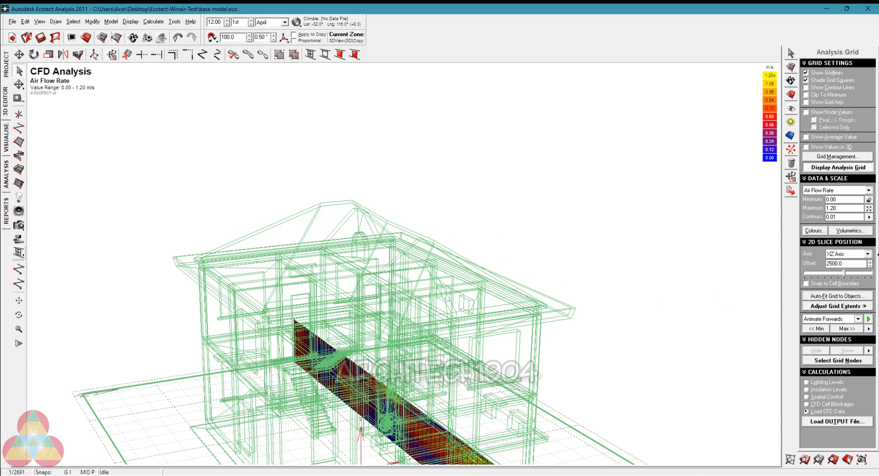
pyautogui.press('Down')
pyautogui.press('Down')
pyautogui.press('Down')
pyautogui.press('Up')
pyautogui.press('Up')
pyautogui.press('Up')
pyautogui.press('Up')
pyautogui.press('Up')
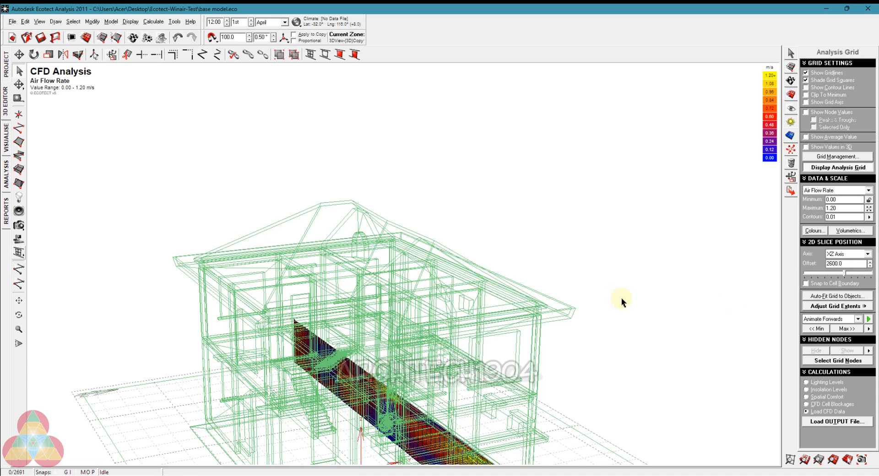
# Compare neighbouring XZ slice positions from a higher viewpoint, ending at offset 2700.0.
pyautogui.press('Up')
pyautogui.press('Down')
pyautogui.press('Down')
pyautogui.press('Down')
pyautogui.moveTo(604, 308); pyautogui.dragTo(634, 345, button='right')
pyautogui.press('Up')
pyautogui.press('Up')
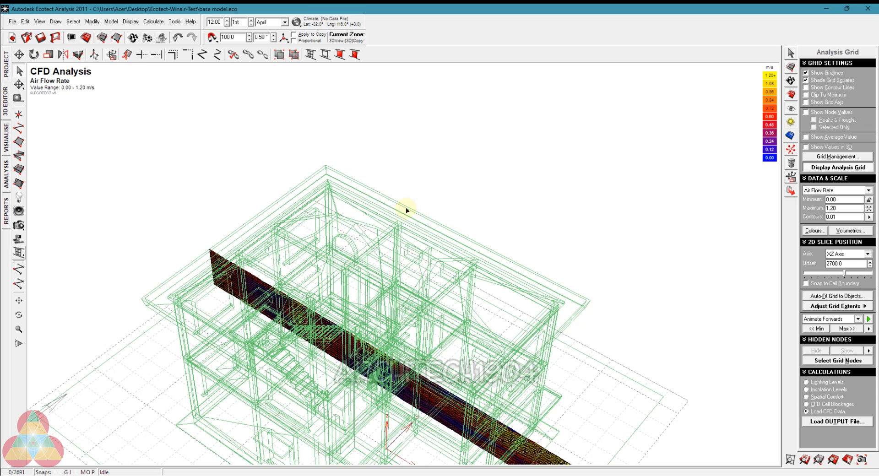
# Move the XZ slice back to offset 2300.0.
pyautogui.press('Down')
pyautogui.press('Down')
pyautogui.press('Down')
pyautogui.press('Down')
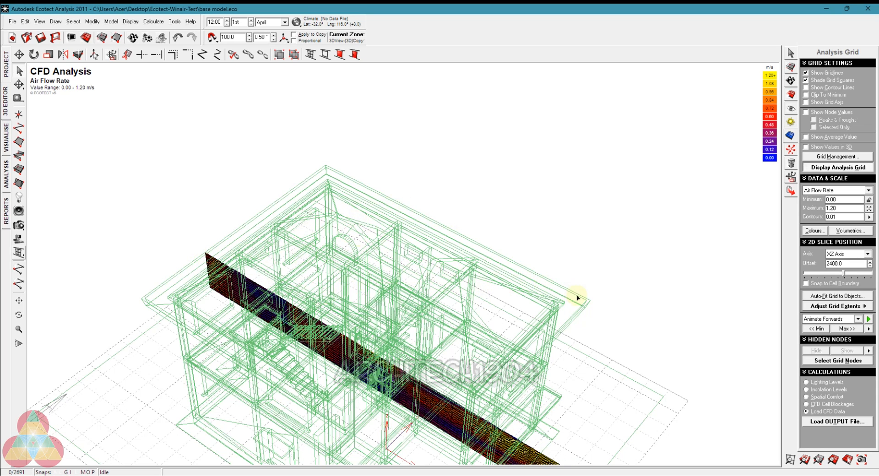
pyautogui.moveTo(585, 318); pyautogui.dragTo(571, 203, button='right')
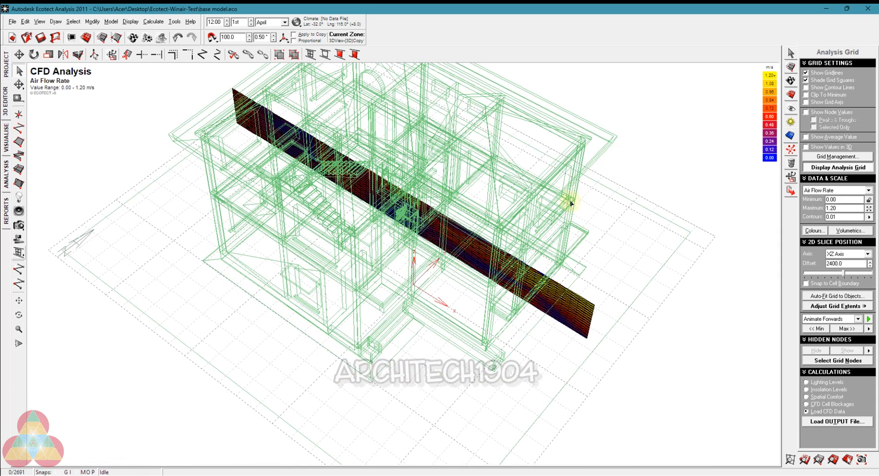
pyautogui.press('Down')
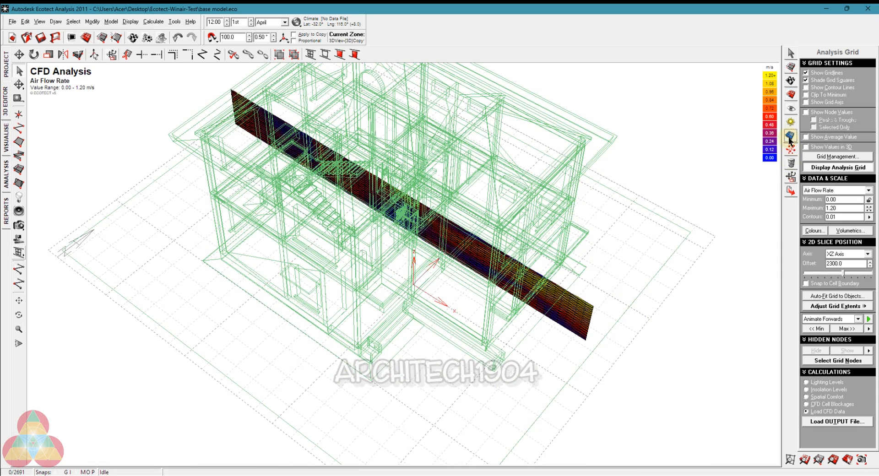
pyautogui.click(825, 306)
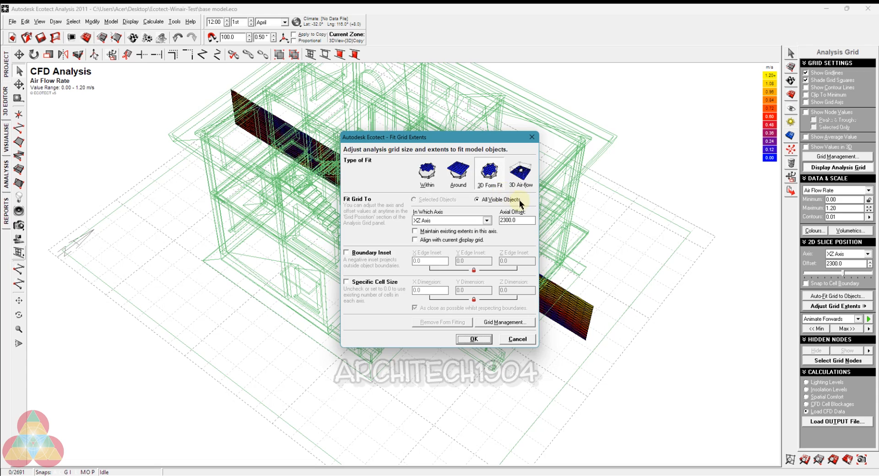
pyautogui.click(486, 220)
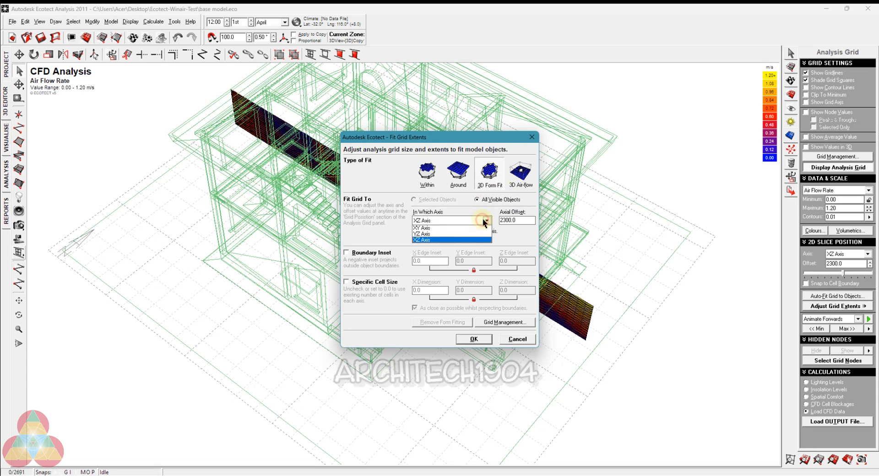
pyautogui.click(486, 221)
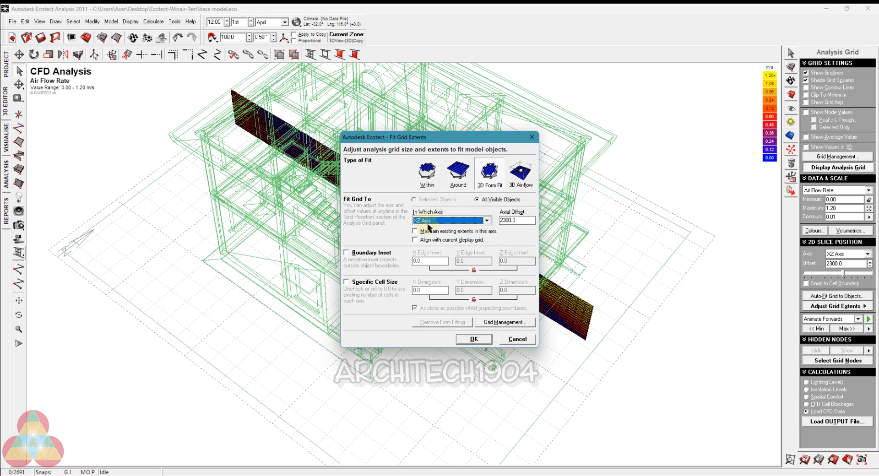
pyautogui.click(514, 340)
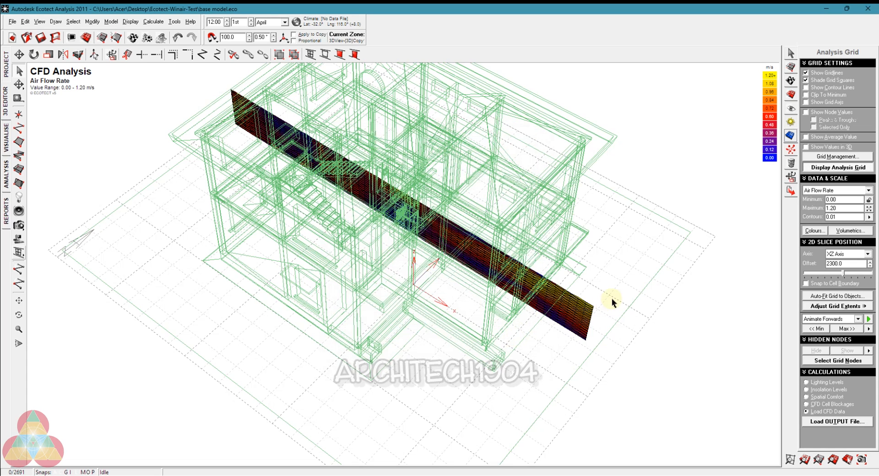
# Examine the XZ airflow slice side-on across the ground floor.
pyautogui.moveTo(647, 386); pyautogui.dragTo(575, 307, button='middle')
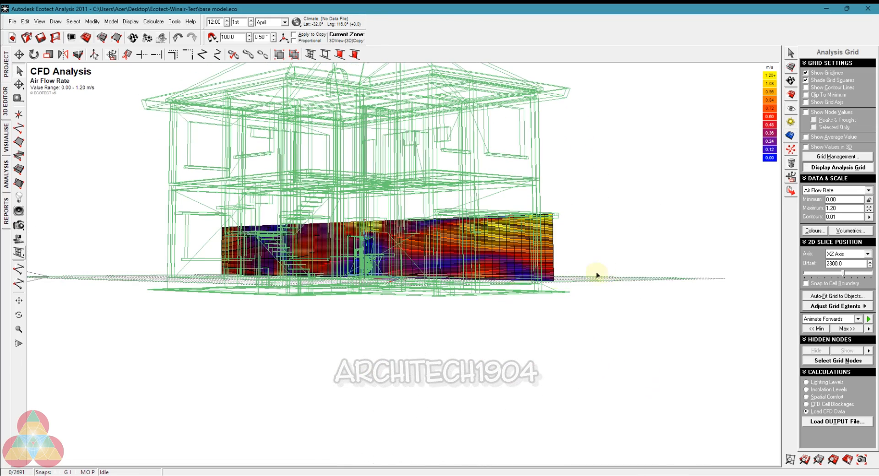
# Move the XZ slice to offset 700.0 and display the Flow Vector data on it.
pyautogui.moveTo(844, 275)
pyautogui.mouseDown()
pyautogui.moveTo(868, 276)
pyautogui.moveTo(838, 277)
pyautogui.moveTo(846, 279)
pyautogui.moveTo(839, 284)
pyautogui.mouseUp()
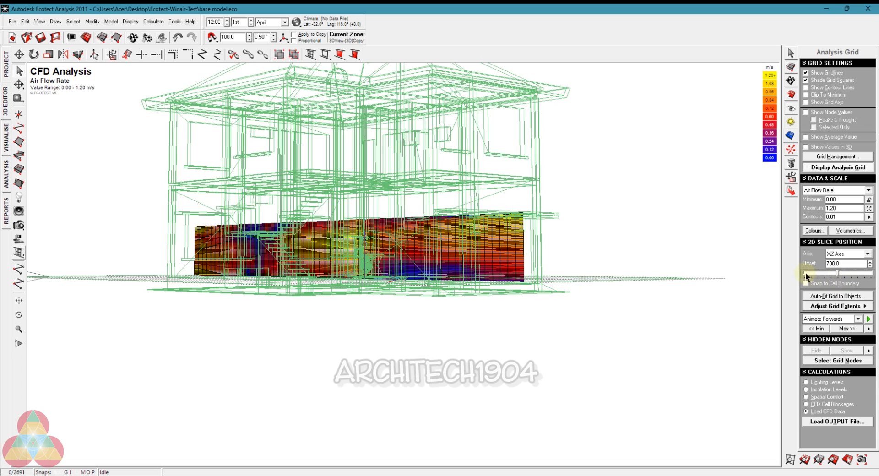
pyautogui.click(831, 191)
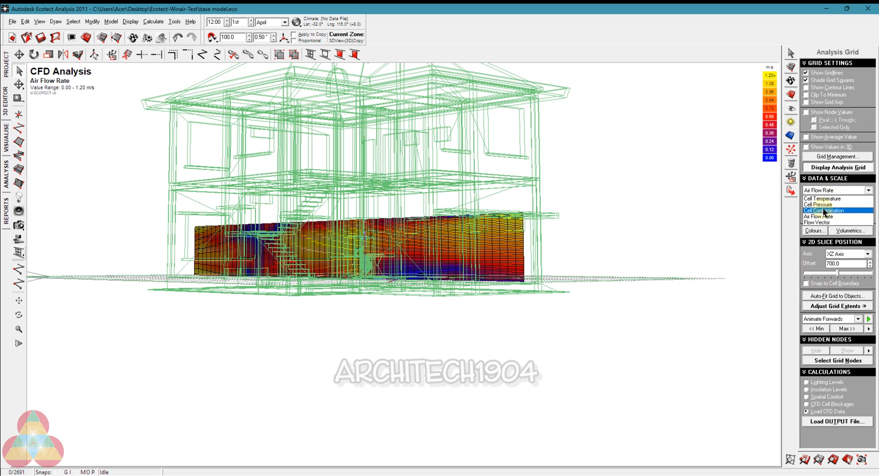
pyautogui.click(816, 223)
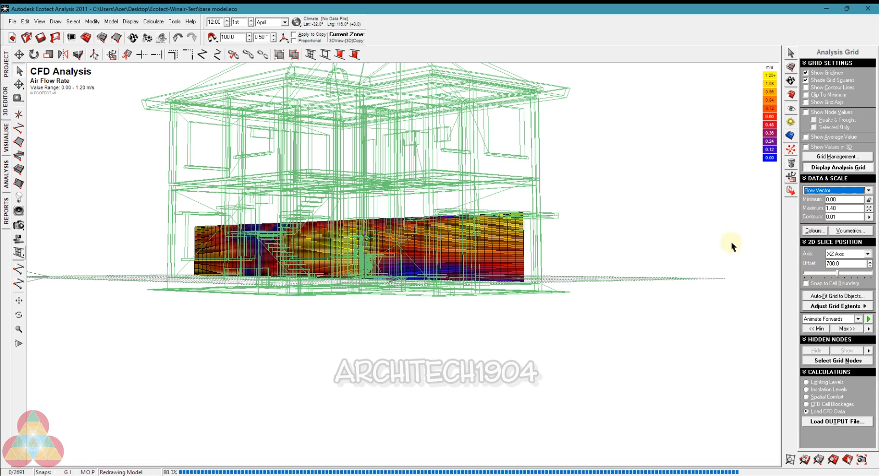
pyautogui.moveTo(476, 266); pyautogui.dragTo(482, 278, button='middle')
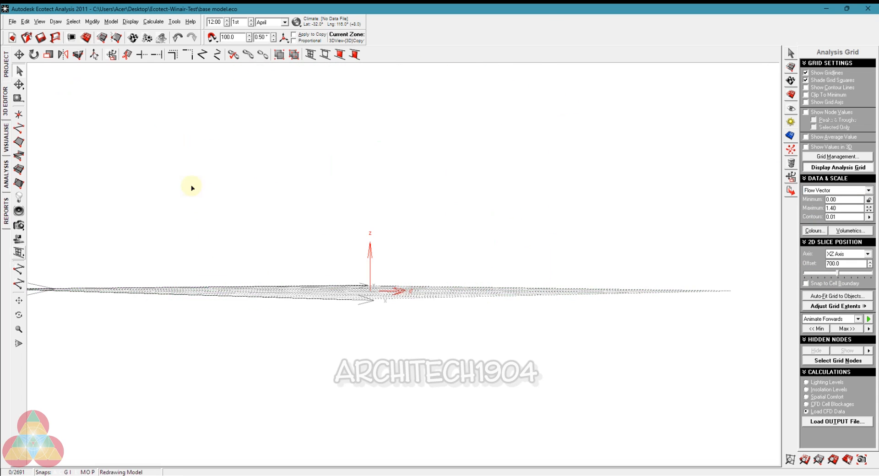
# Show the house as a shaded visualisation and shift the XZ flow-vector slice to offset 400.0.
pyautogui.click(7, 133)
pyautogui.moveTo(220, 227); pyautogui.dragTo(335, 230)
pyautogui.moveTo(336, 230); pyautogui.dragTo(385, 208, button='right')
pyautogui.scroll(-4, 342, 266)
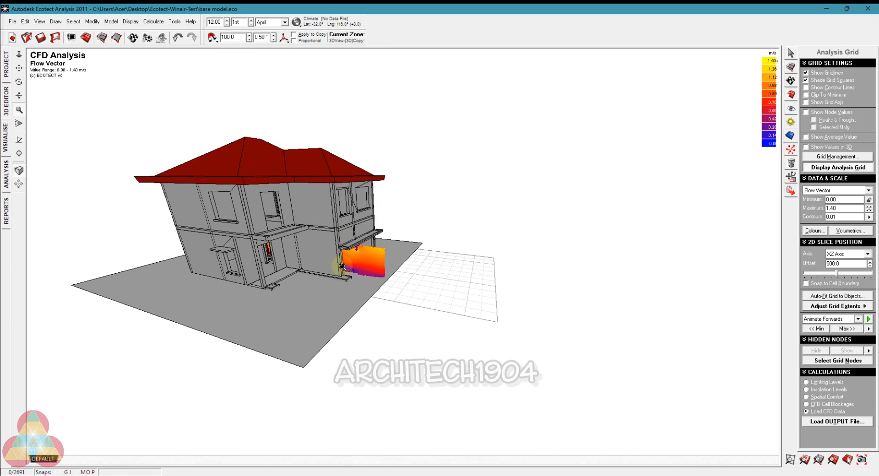
pyautogui.scroll(1, 342, 266)
pyautogui.moveTo(342, 266); pyautogui.dragTo(356, 231)
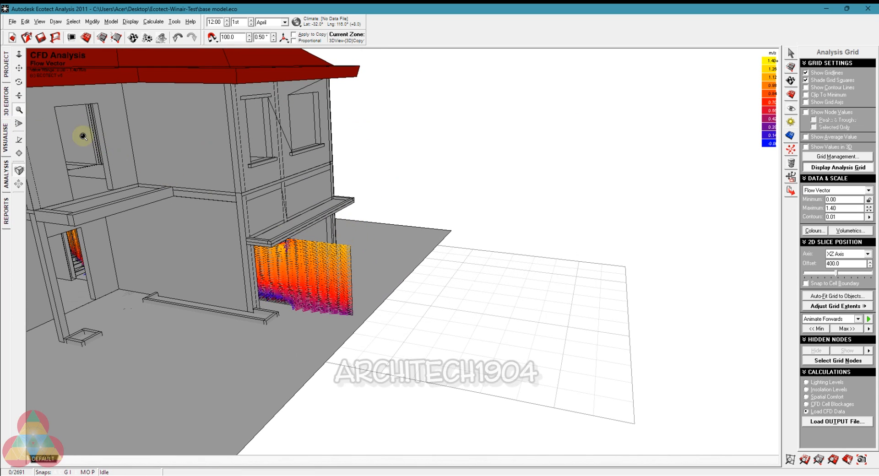
pyautogui.click(19, 111)
pyautogui.moveTo(294, 249); pyautogui.dragTo(432, 194)
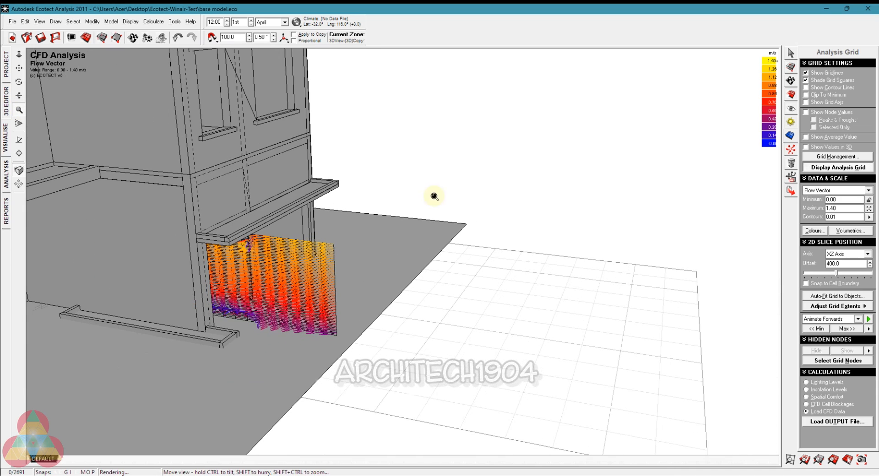
# Show contour lines on the analysis grid and change the displayed data back to Air Flow Rate.
pyautogui.click(806, 87)
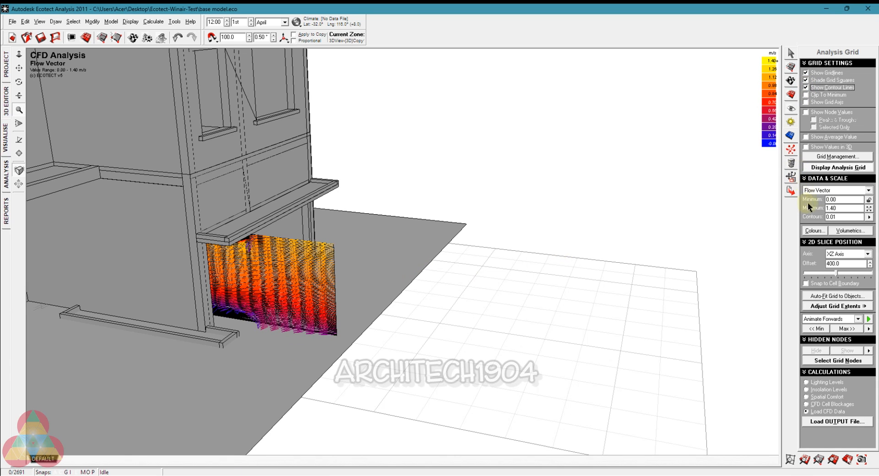
pyautogui.click(806, 190)
pyautogui.click(815, 218)
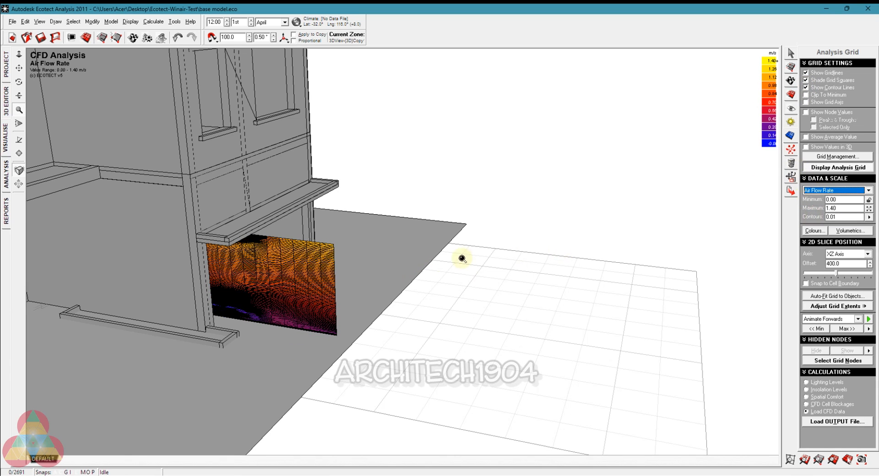
pyautogui.moveTo(323, 282); pyautogui.dragTo(409, 259, button='middle')
pyautogui.moveTo(557, 239); pyautogui.dragTo(515, 254, button='right')
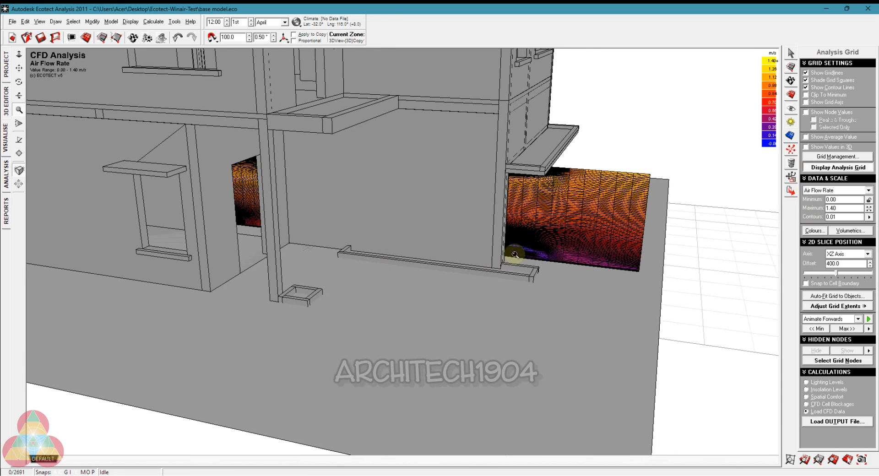
# Sweep the XZ slice through the shaded house to offset -2100.0 and back, ending at offset 600.0.
pyautogui.scroll(-2, 573, 231)
pyautogui.moveTo(574, 222); pyautogui.dragTo(549, 202, button='right')
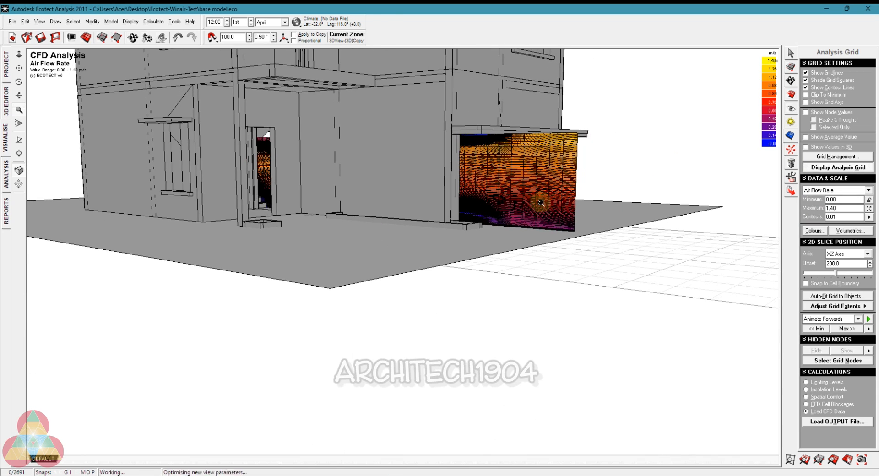
pyautogui.scroll(-8, 547, 198)
pyautogui.scroll(-11, 548, 198)
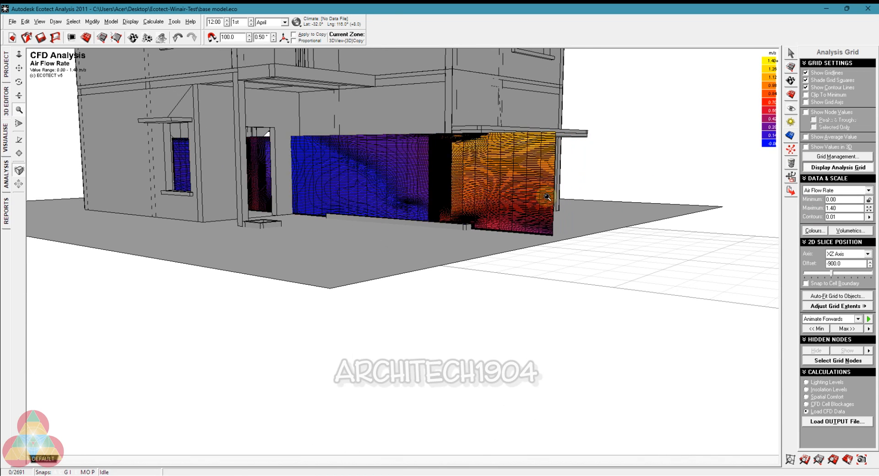
pyautogui.scroll(6, 547, 197)
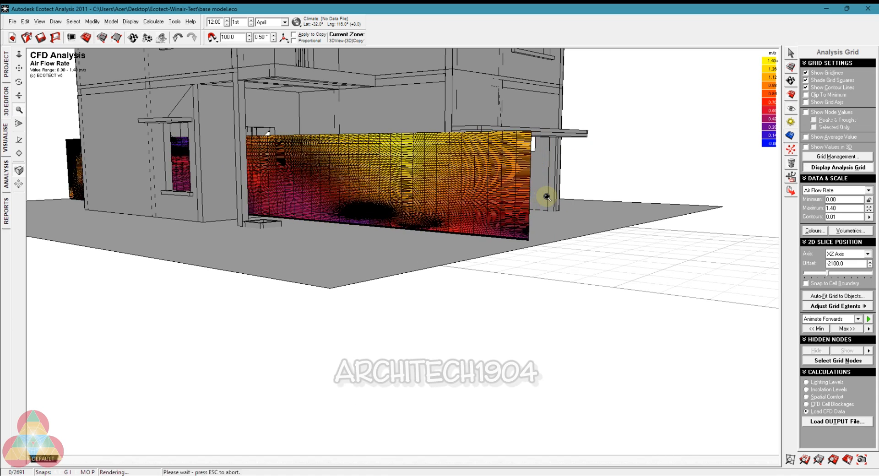
pyautogui.scroll(13, 547, 197)
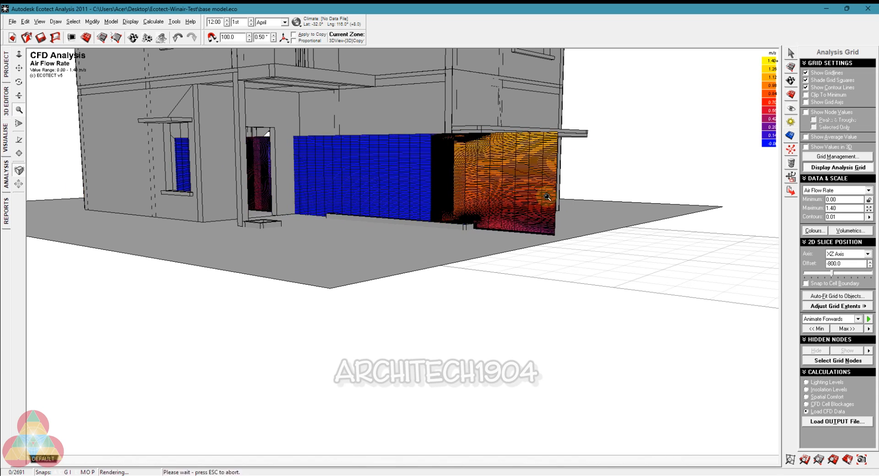
pyautogui.scroll(4, 547, 197)
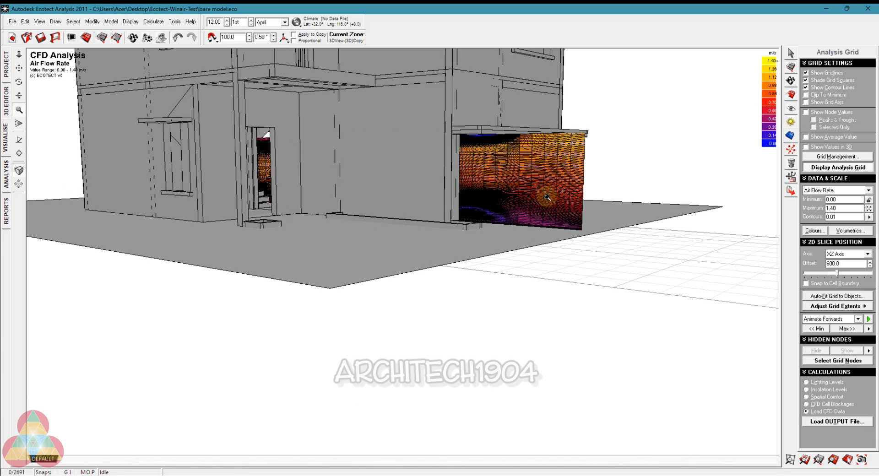
pyautogui.moveTo(598, 117); pyautogui.dragTo(615, 154)
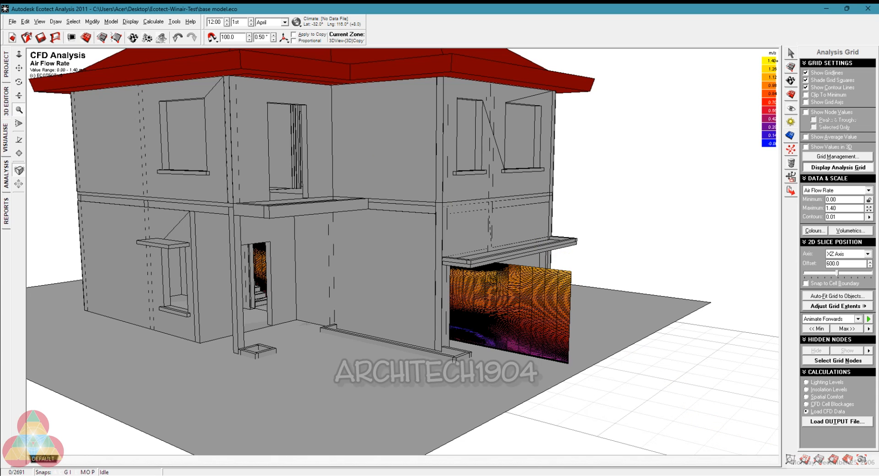
# Switch to the Windows date and time settings and manually set the system year to 2023.
pyautogui.moveTo(632, 475)
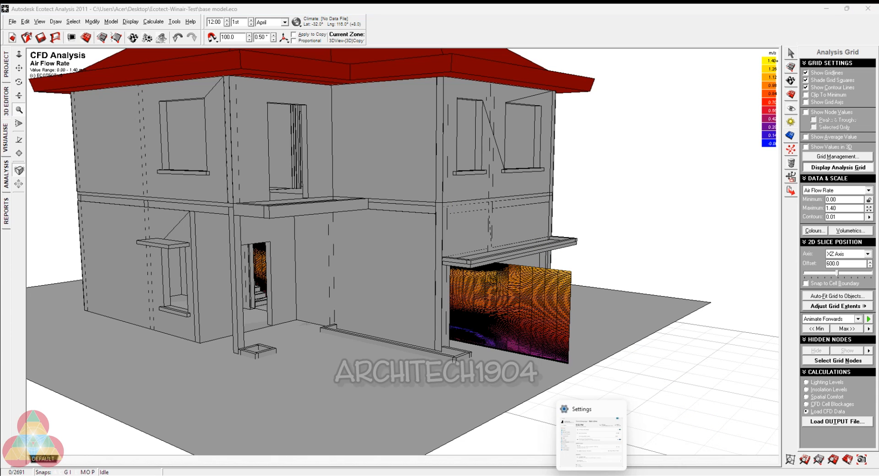
pyautogui.click(591, 461)
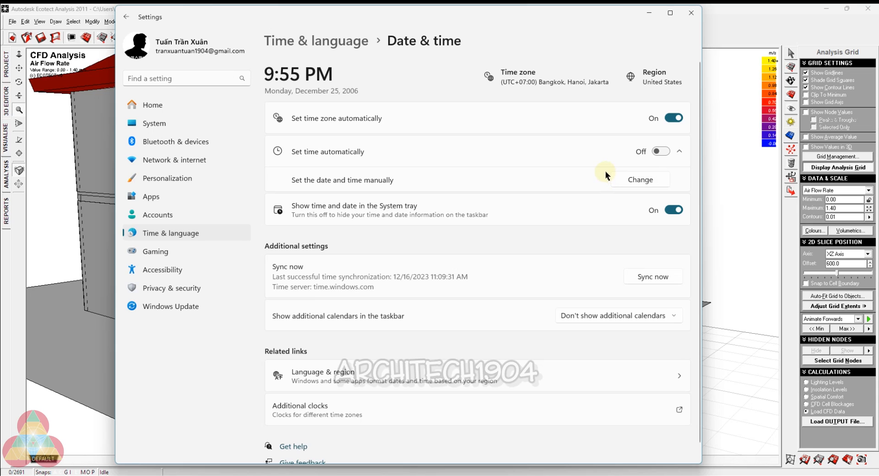
pyautogui.click(628, 182)
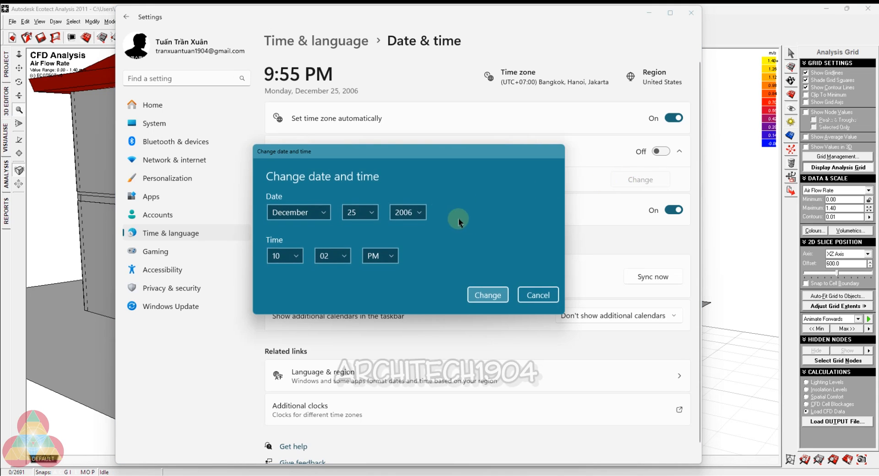
pyautogui.click(406, 212)
pyautogui.scroll(-4, 418, 225)
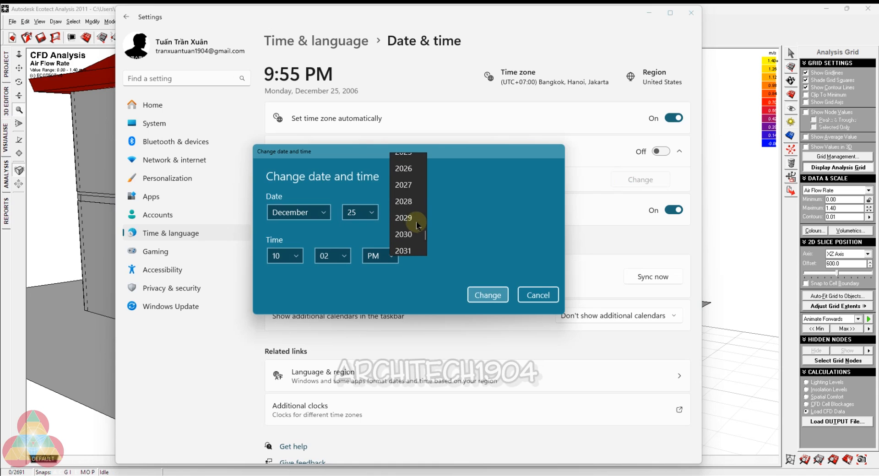
pyautogui.click(403, 163)
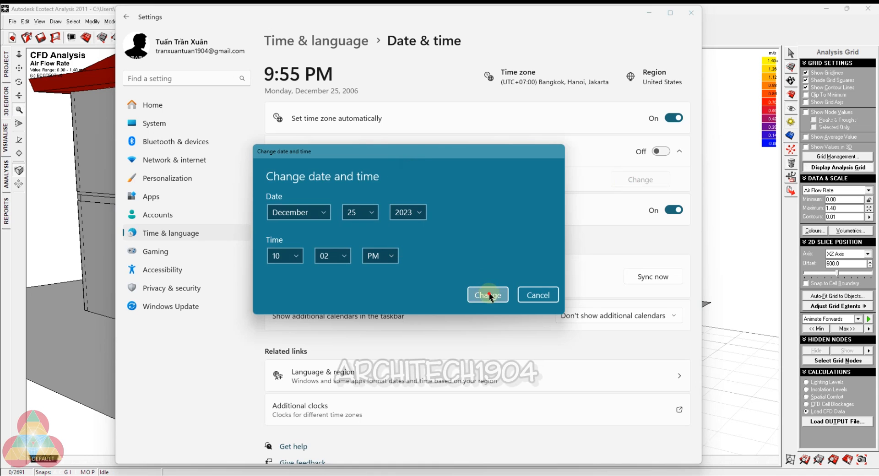
pyautogui.click(487, 295)
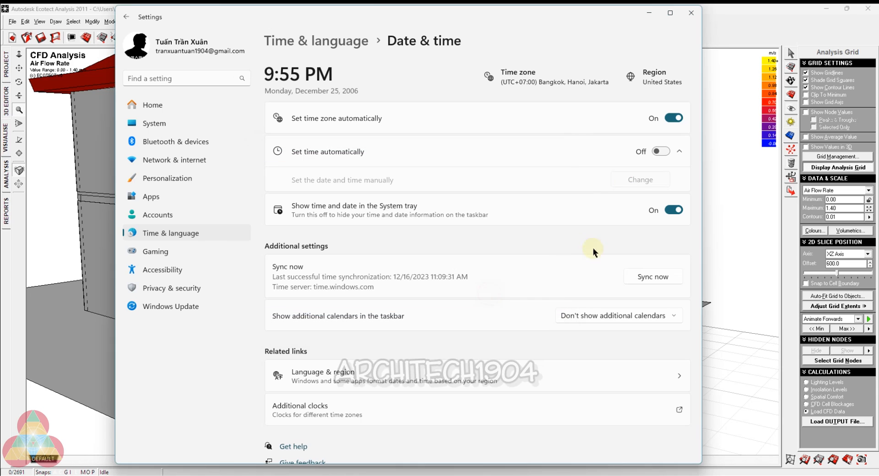
pyautogui.click(649, 13)
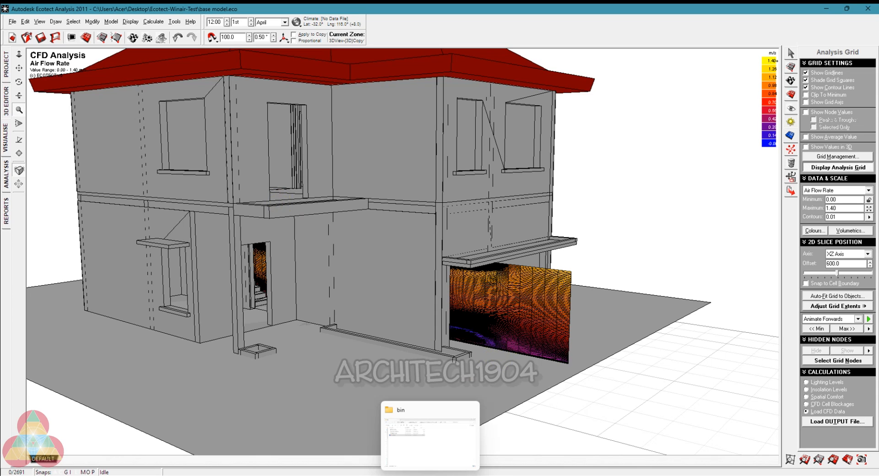
# Switch to File Explorer and open the install folder inside Autodesk_Ecotect_Analysis_2011x32_ESD.
pyautogui.click(431, 475)
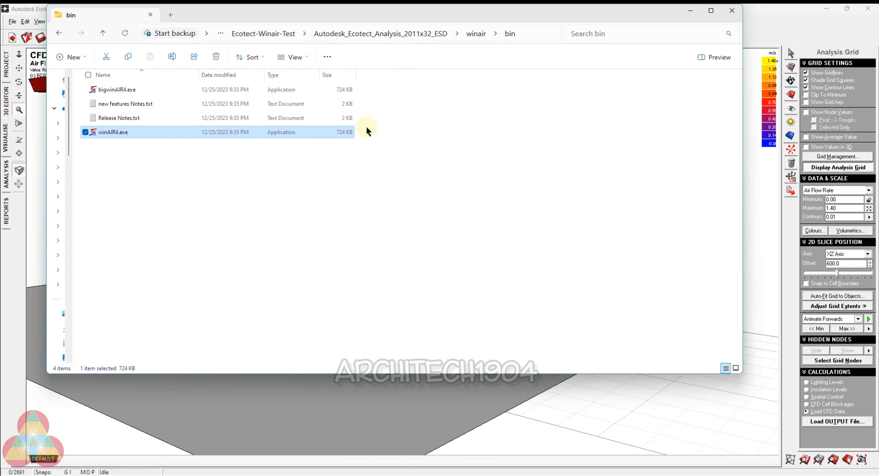
pyautogui.click(387, 33)
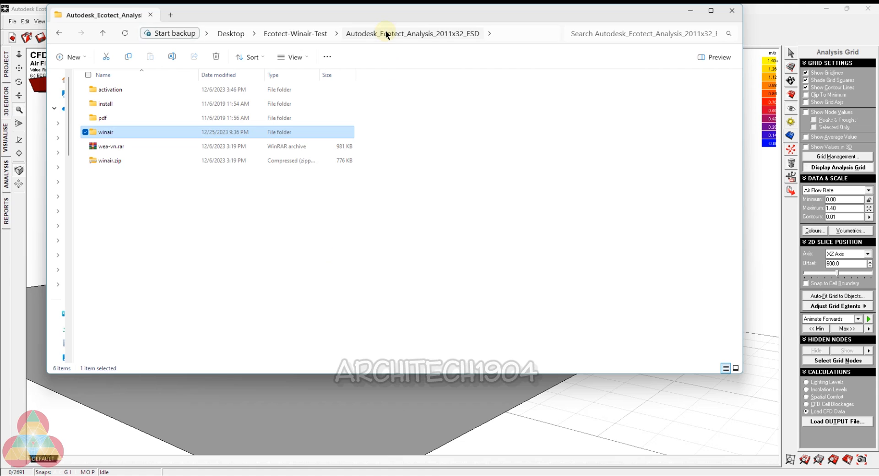
pyautogui.click(127, 105)
pyautogui.doubleClick(127, 105)
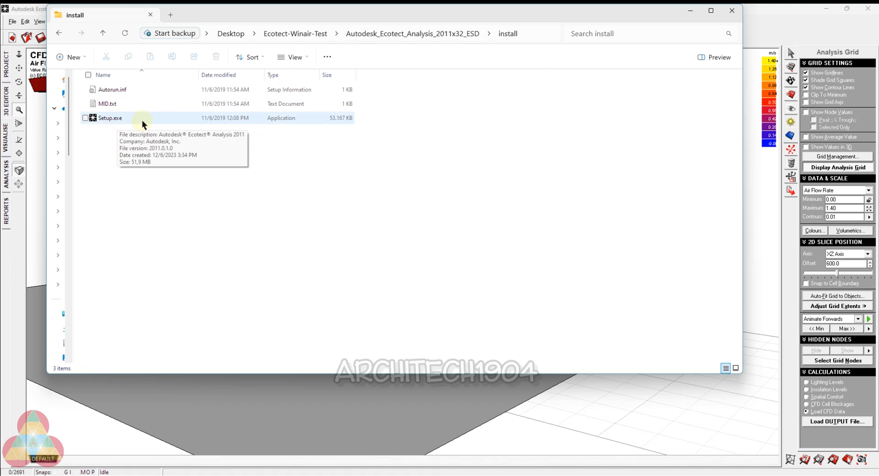
# Read manual_english.txt in the activation folder, highlighting instructions 5 and 6, and return to the parent folder.
pyautogui.click(402, 33)
pyautogui.doubleClick(108, 90)
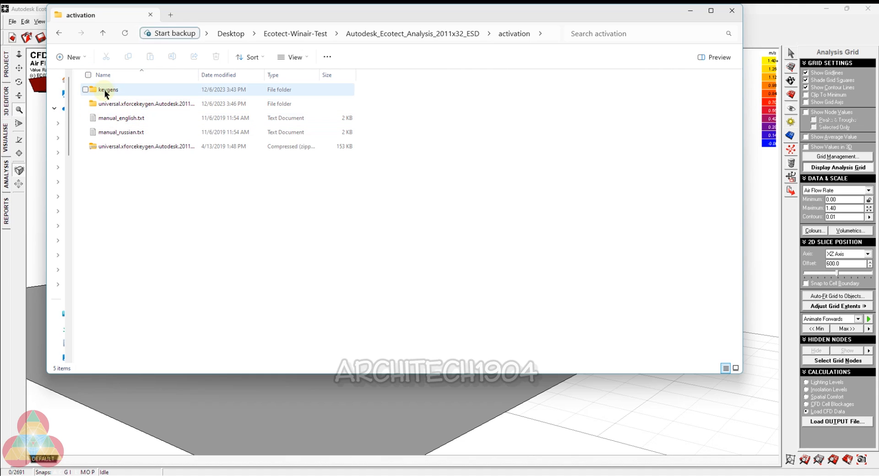
pyautogui.doubleClick(120, 120)
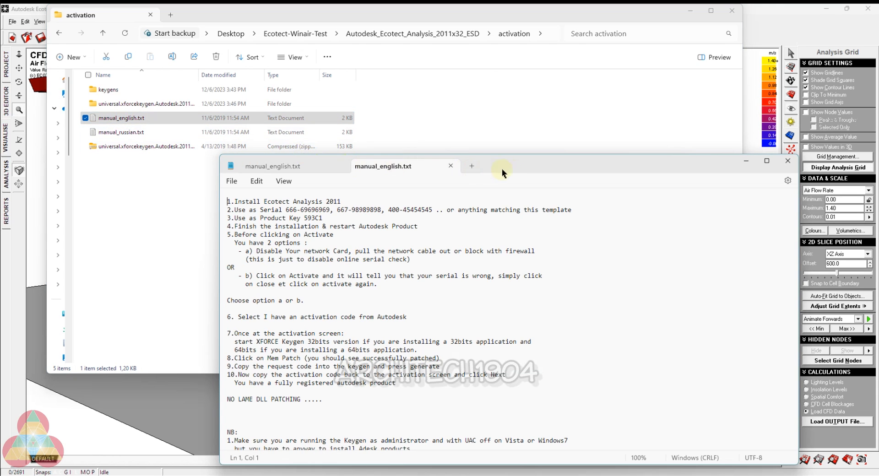
pyautogui.click(450, 167)
pyautogui.moveTo(397, 168); pyautogui.dragTo(318, 114)
pyautogui.moveTo(156, 155); pyautogui.dragTo(516, 164)
pyautogui.click(182, 179)
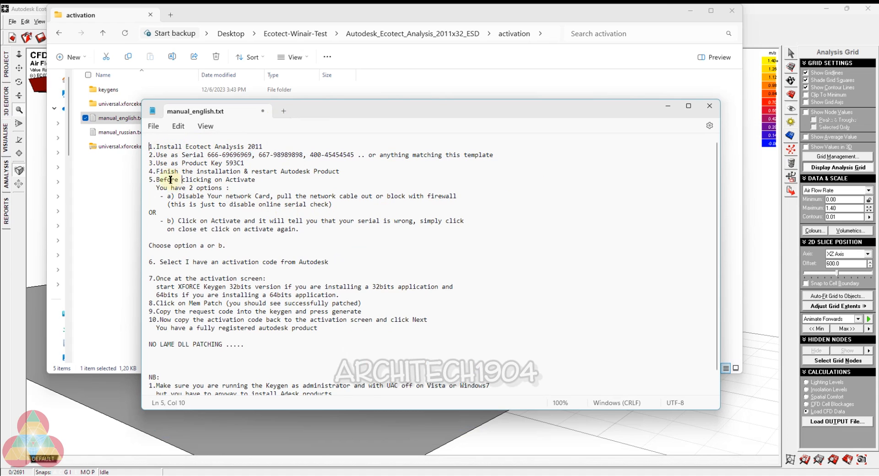
pyautogui.moveTo(153, 179); pyautogui.dragTo(414, 255)
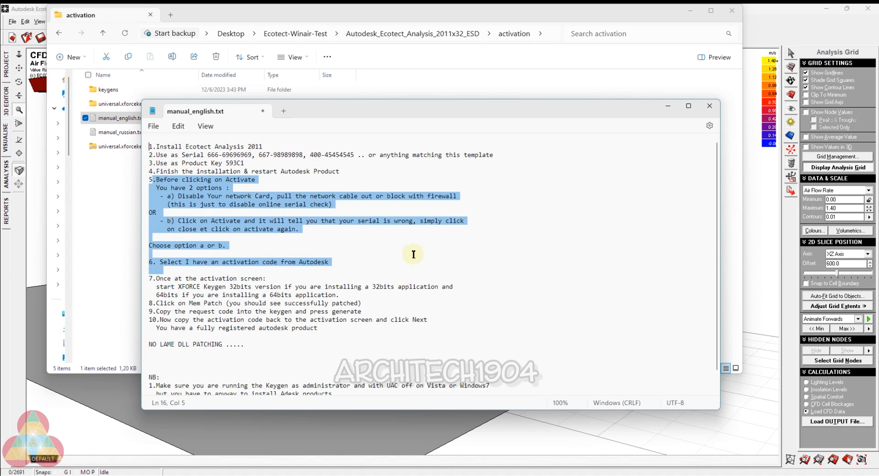
pyautogui.click(711, 107)
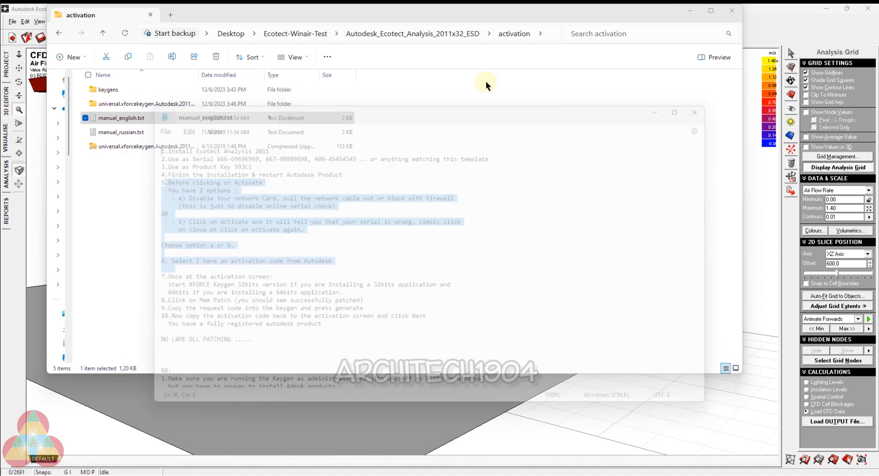
pyautogui.click(413, 33)
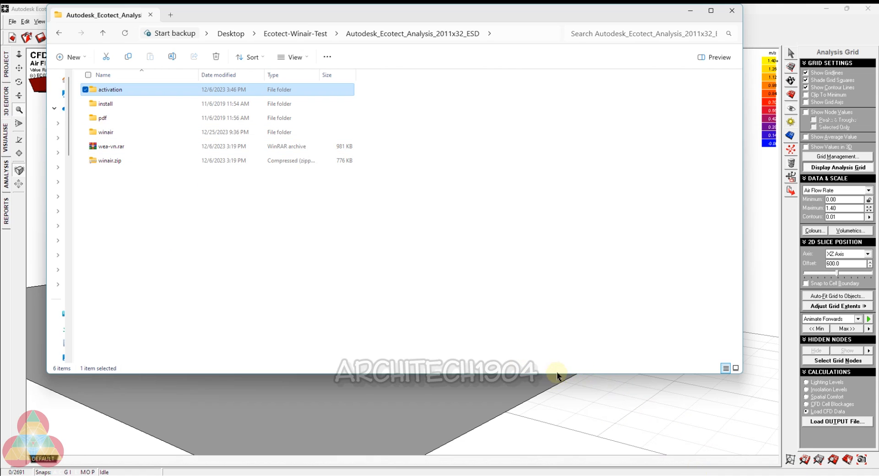
# Switch back to Ecotect and set the analysis grid to 60 cells in X, Y and Z with a Z grid size of 15000.
pyautogui.click(783, 12)
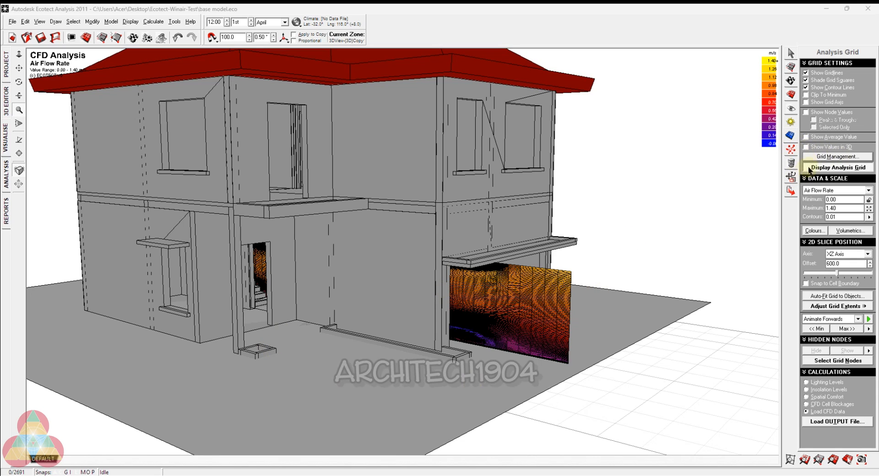
pyautogui.click(819, 157)
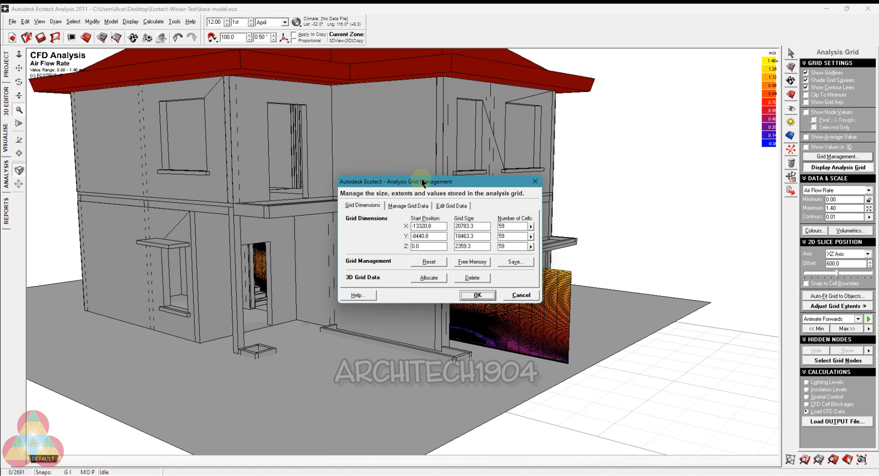
pyautogui.moveTo(419, 181); pyautogui.dragTo(290, 130)
pyautogui.click(385, 174)
pyautogui.moveTo(384, 175); pyautogui.dragTo(318, 197)
pyautogui.write('606060')
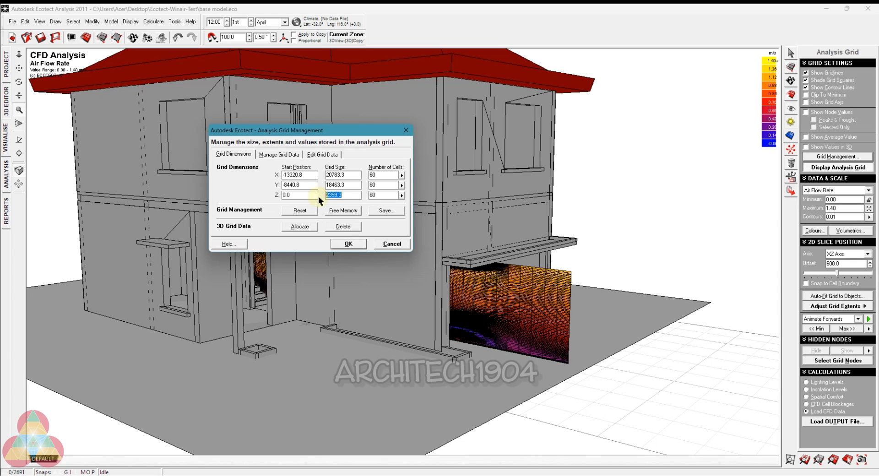
pyautogui.write('15000')
pyautogui.click(343, 248)
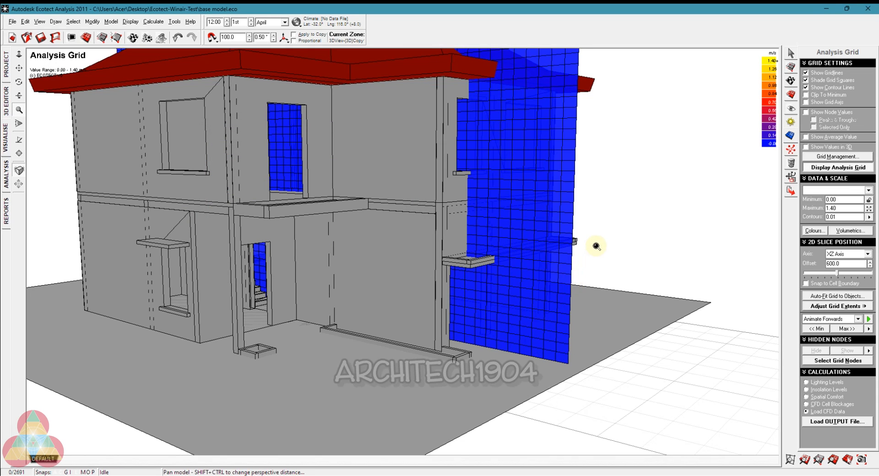
# Move the XZ slice to offset 700.0 and switch the 2D slice to the XY axis.
pyautogui.scroll(-5, 596, 246)
pyautogui.scroll(4, 597, 247)
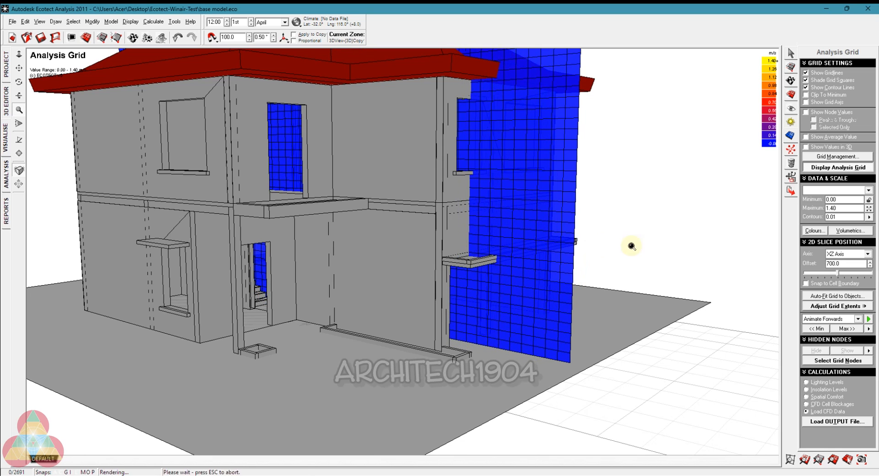
pyautogui.click(854, 254)
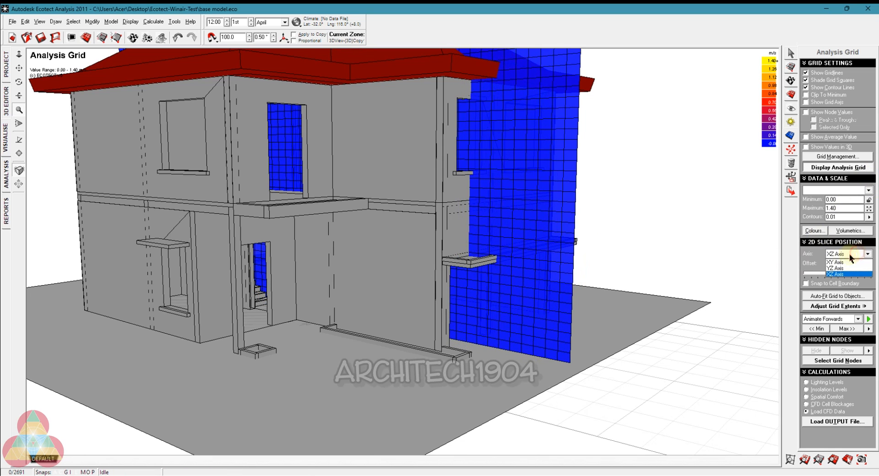
pyautogui.click(842, 263)
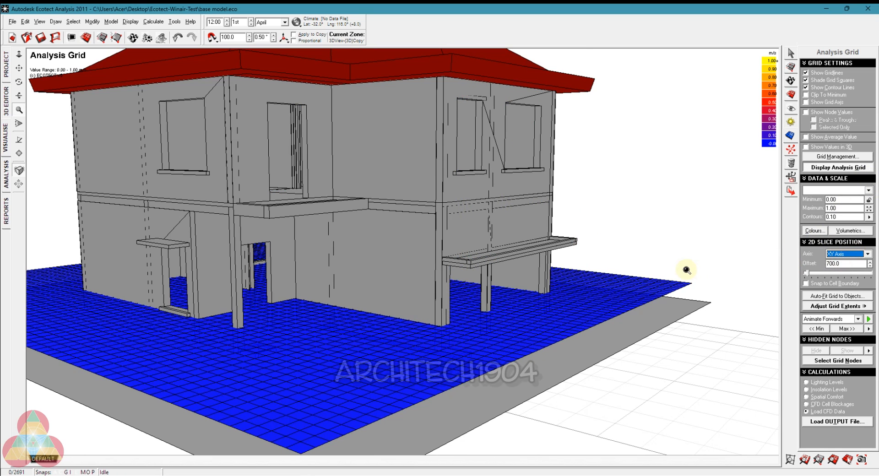
pyautogui.click(860, 255)
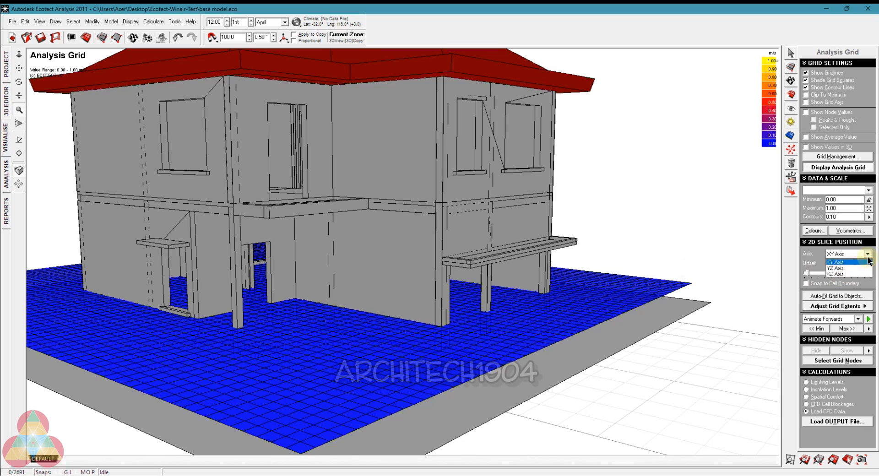
pyautogui.click(820, 261)
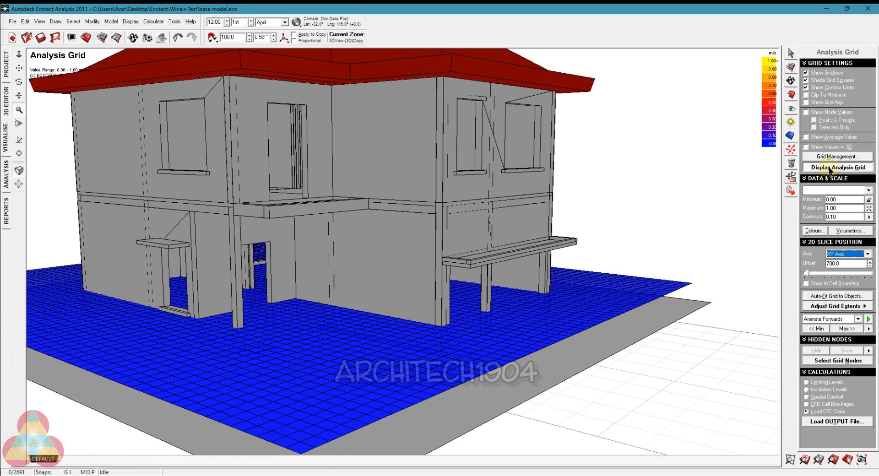
# Auto-fit the analysis grid to all visible objects with 3D Form Fit on the XY axis, fitting the extents as well.
pyautogui.click(822, 297)
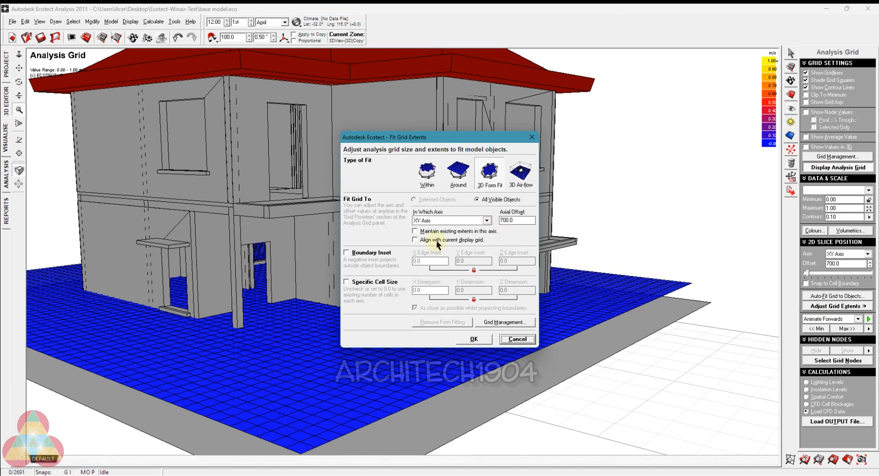
pyautogui.click(481, 340)
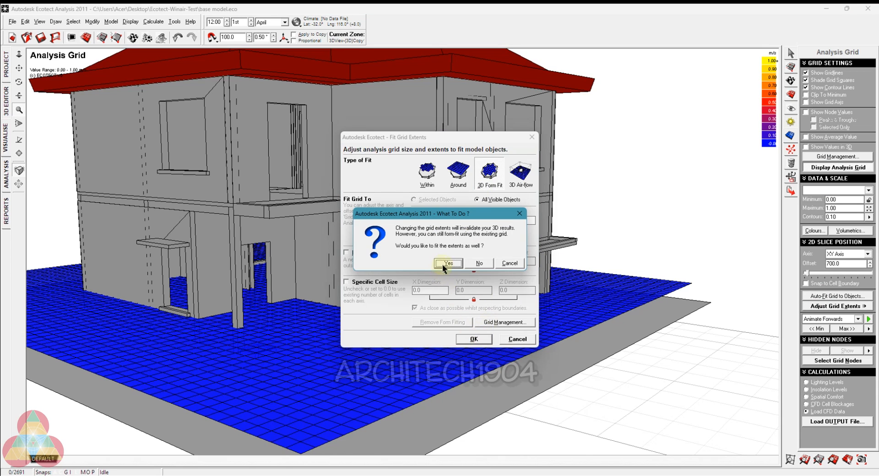
pyautogui.click(448, 264)
pyautogui.click(468, 338)
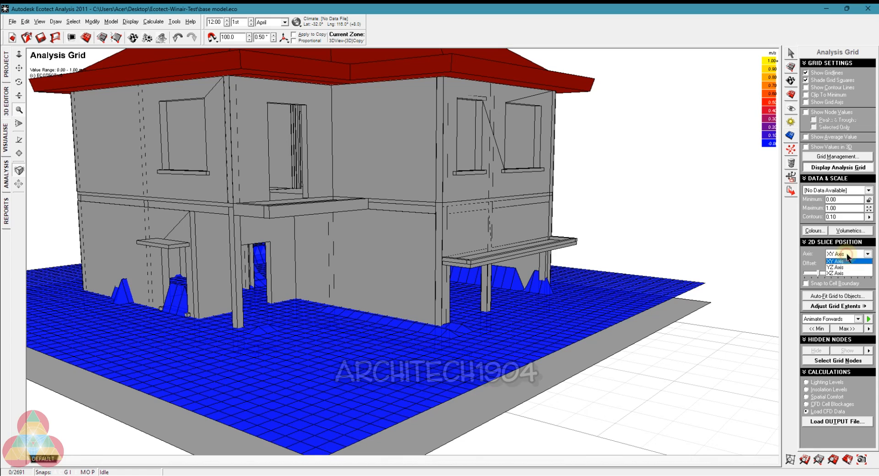
# Switch the 2D slice to the YZ axis and check the grid's height against the whole house.
pyautogui.click(840, 270)
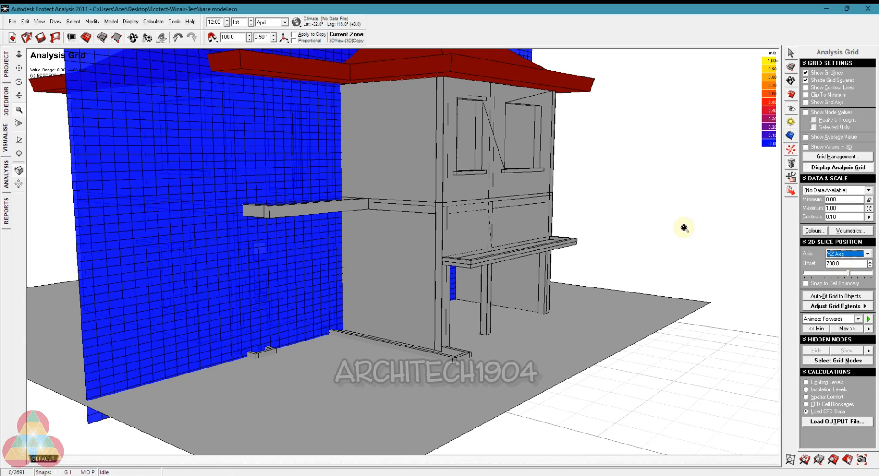
pyautogui.moveTo(684, 228); pyautogui.dragTo(804, 267, button='middle')
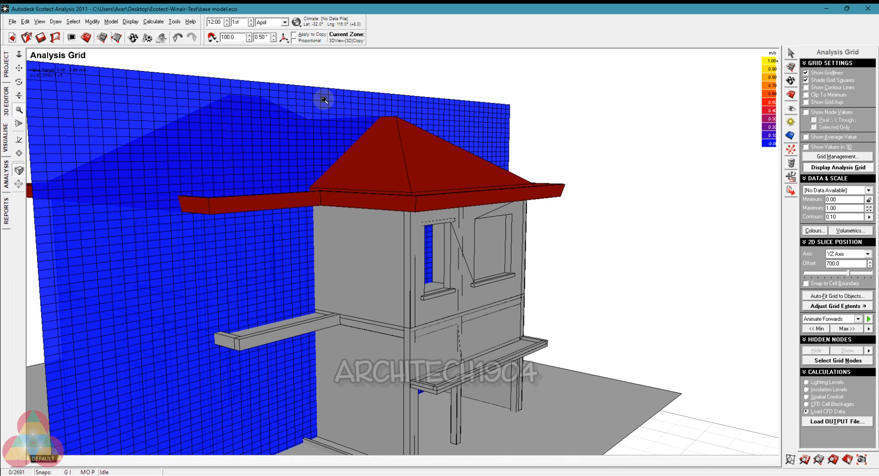
pyautogui.scroll(-1, 290, 111)
pyautogui.moveTo(292, 113); pyautogui.dragTo(292, 184)
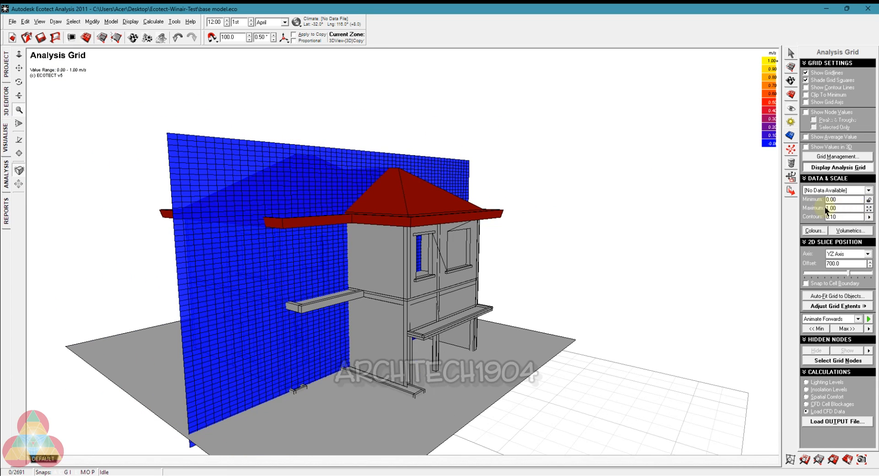
# Set the analysis grid's Z size to 20000.
pyautogui.click(832, 157)
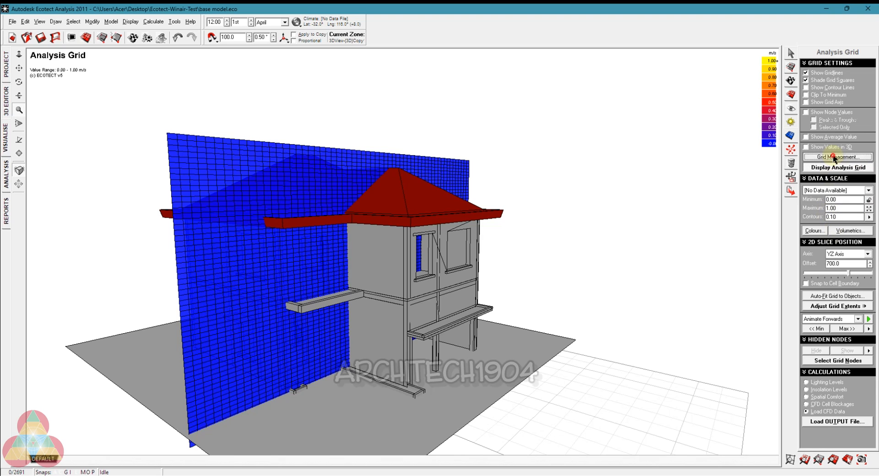
pyautogui.moveTo(479, 250); pyautogui.dragTo(427, 250)
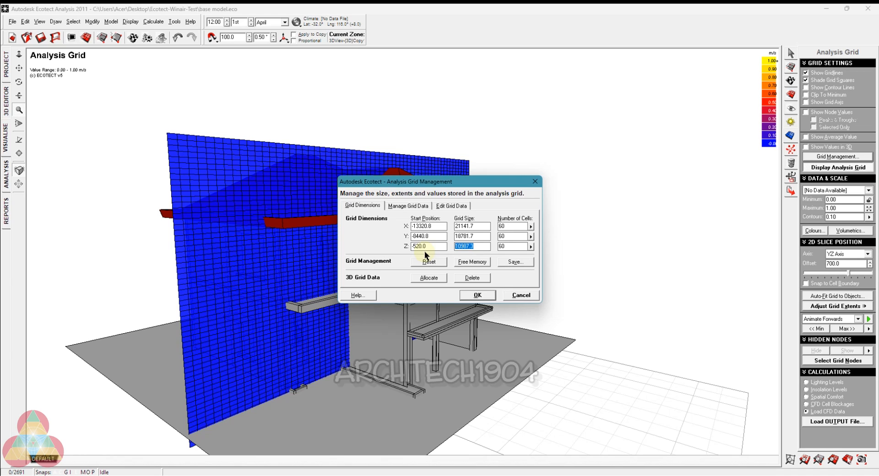
pyautogui.write('20000')
pyautogui.click(465, 297)
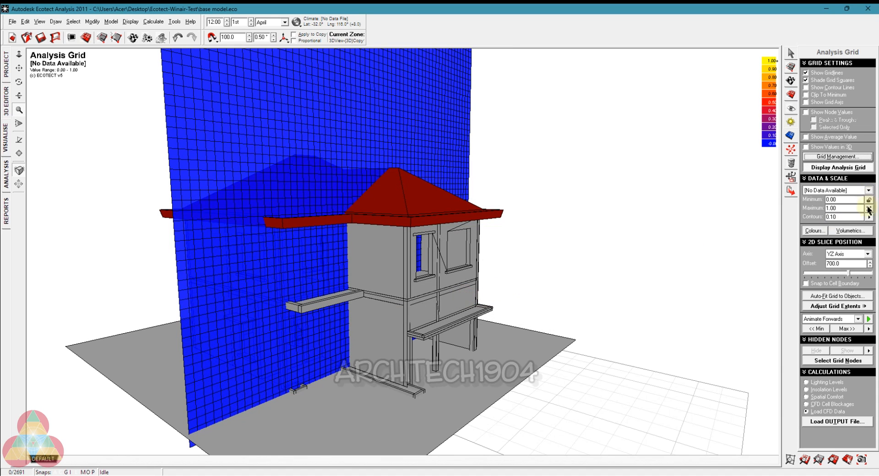
# Set the analysis grid's Z size to 18000 and check its extents around the house.
pyautogui.click(833, 157)
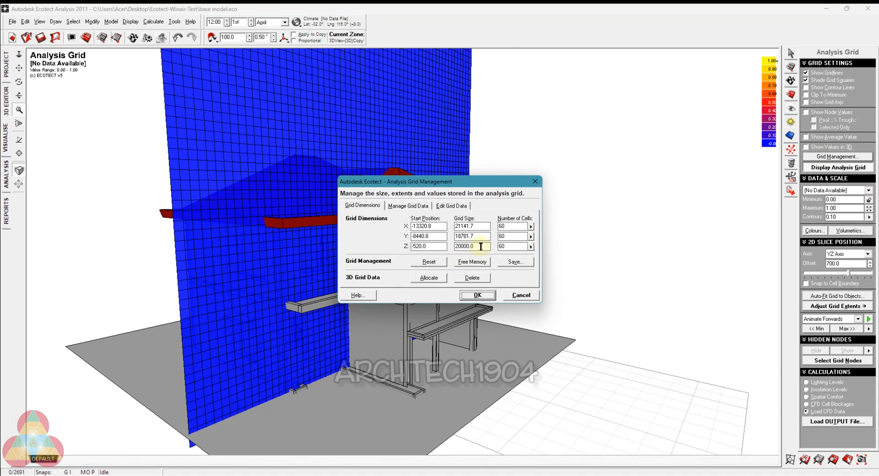
pyautogui.moveTo(485, 247); pyautogui.dragTo(407, 250)
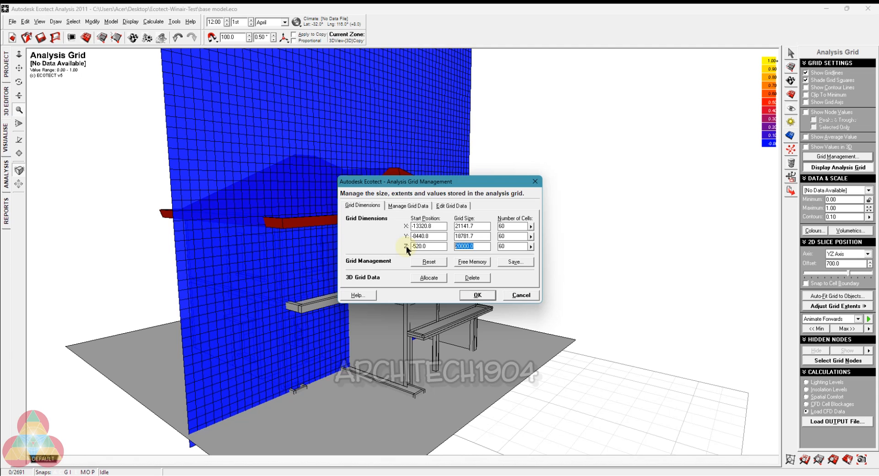
pyautogui.write('18000')
pyautogui.click(477, 295)
pyautogui.moveTo(564, 272); pyautogui.dragTo(630, 293, button='middle')
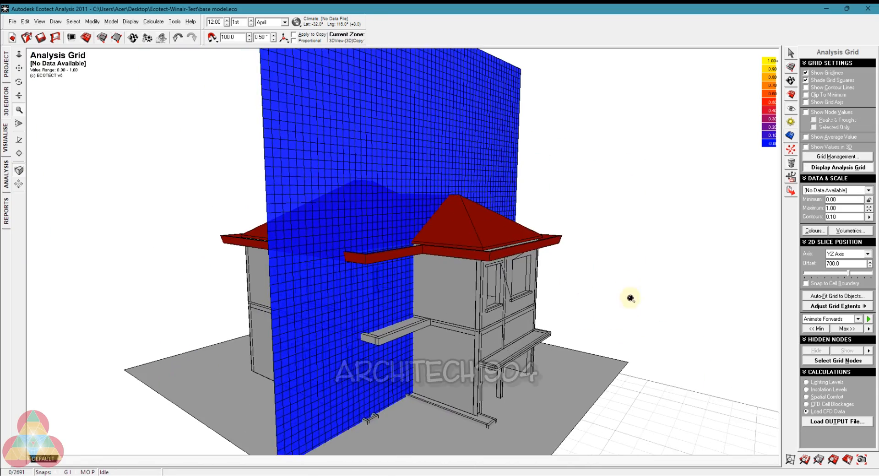
pyautogui.moveTo(630, 298); pyautogui.dragTo(567, 289, button='right')
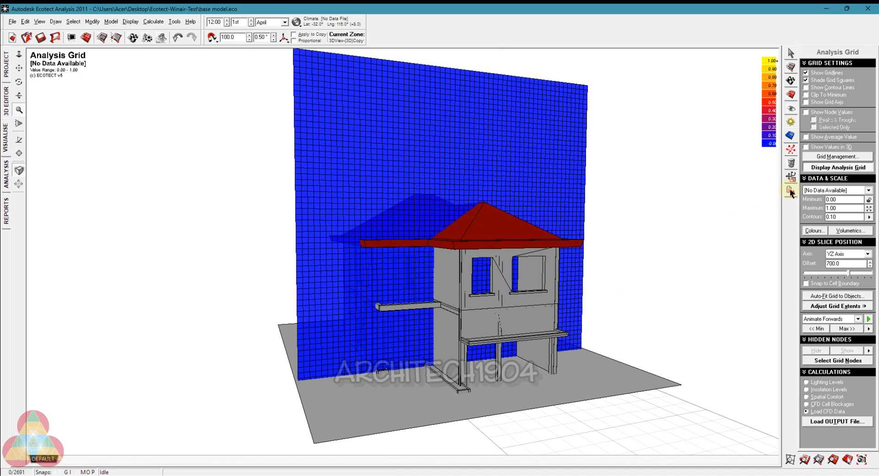
# Export the model for WinAir4 (CFD), saving the geometry file as huong gio 01 in the huong gio 1 folder.
pyautogui.click(791, 191)
pyautogui.click(868, 120)
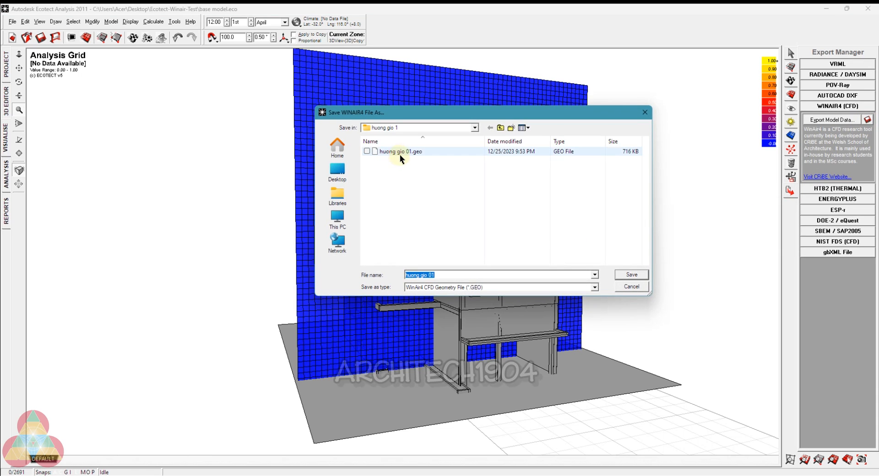
pyautogui.click(632, 275)
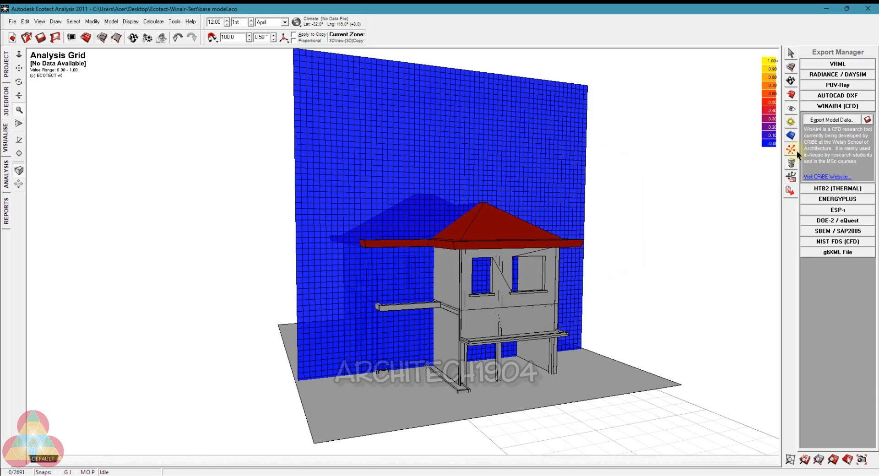
# Set the WinAir4 export's monitoring cell to 60 in X, Y and Z and run the CFD grid setup.
pyautogui.click(829, 119)
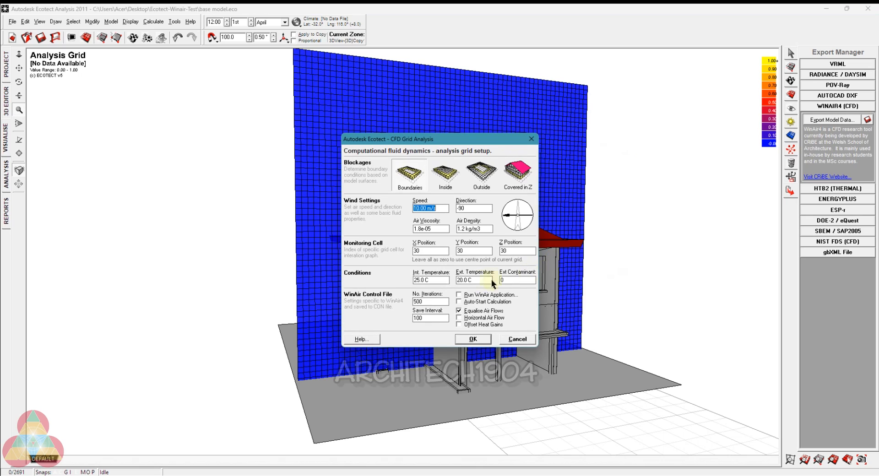
pyautogui.doubleClick(428, 251)
pyautogui.write('60')
pyautogui.moveTo(475, 252); pyautogui.dragTo(424, 253)
pyautogui.write('60')
pyautogui.moveTo(517, 251); pyautogui.dragTo(479, 248)
pyautogui.write('60')
pyautogui.click(474, 339)
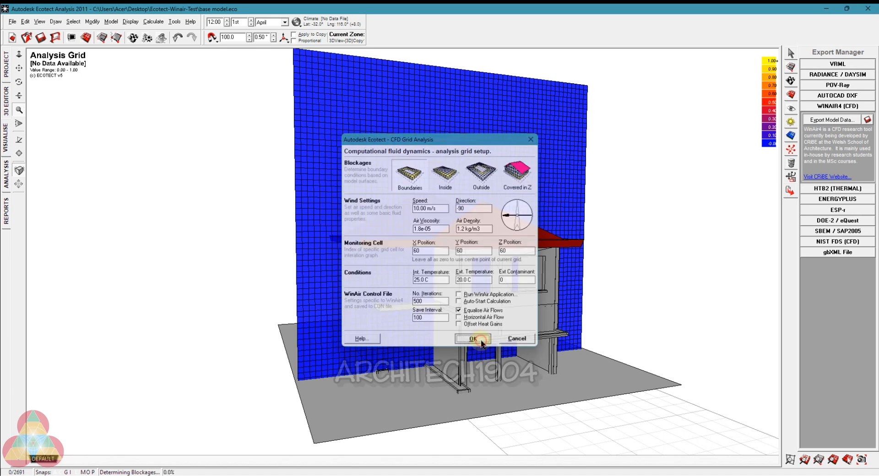